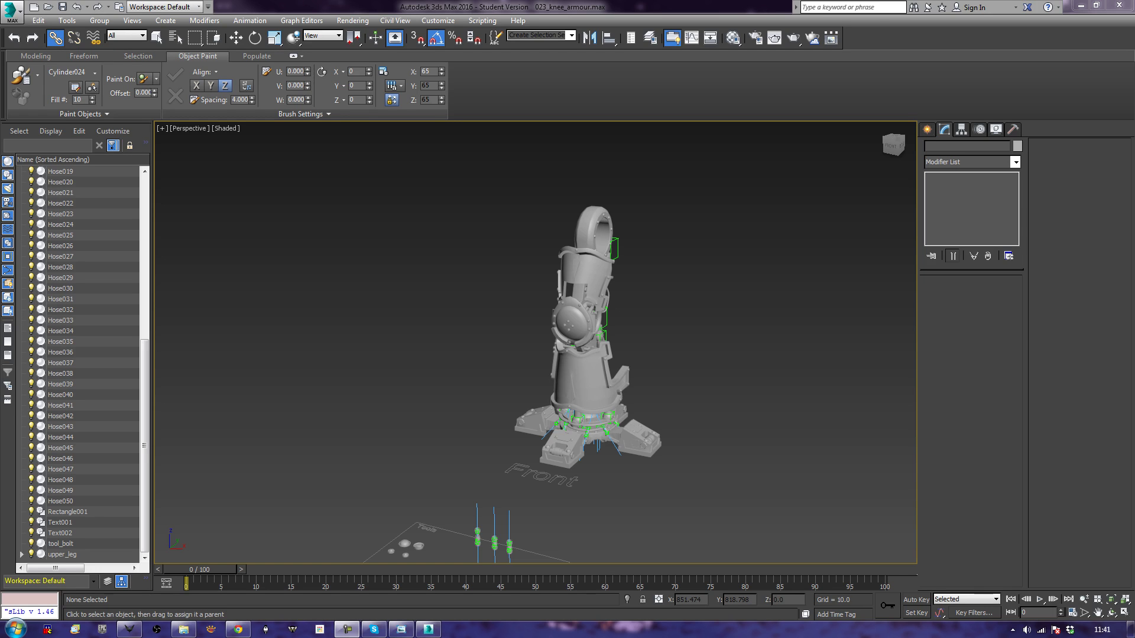
- Select the entire leg assembly, clone it sideways along X as one copy, and nudge the copy slightly along X
middle_click_drag(543, 447, 681, 472, "alt")
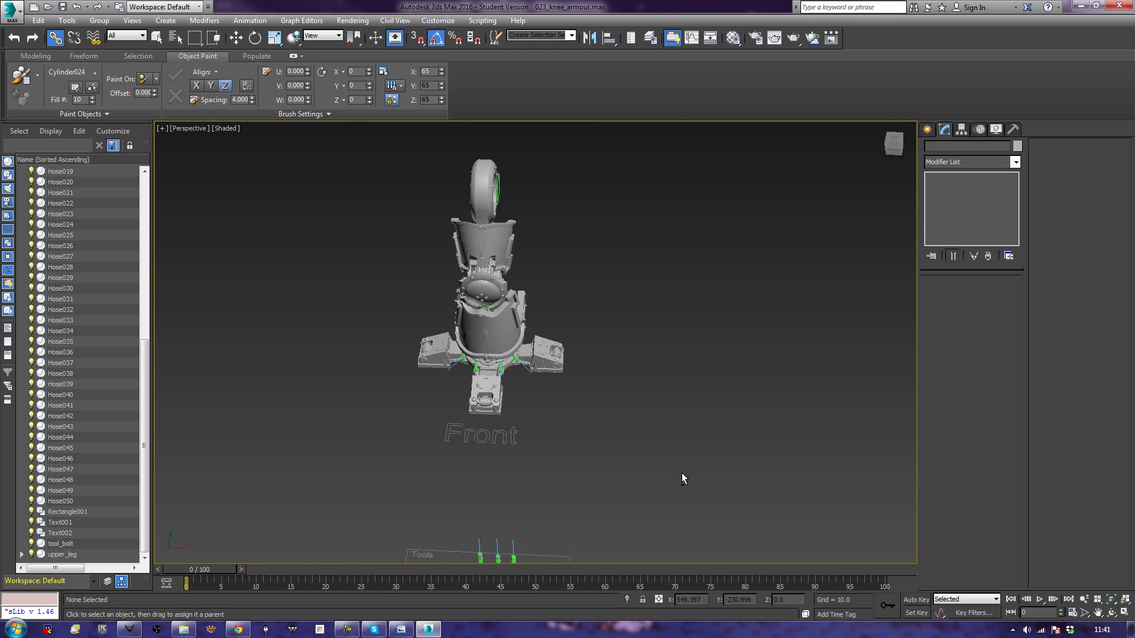
left_click_drag(299, 137, 601, 415)
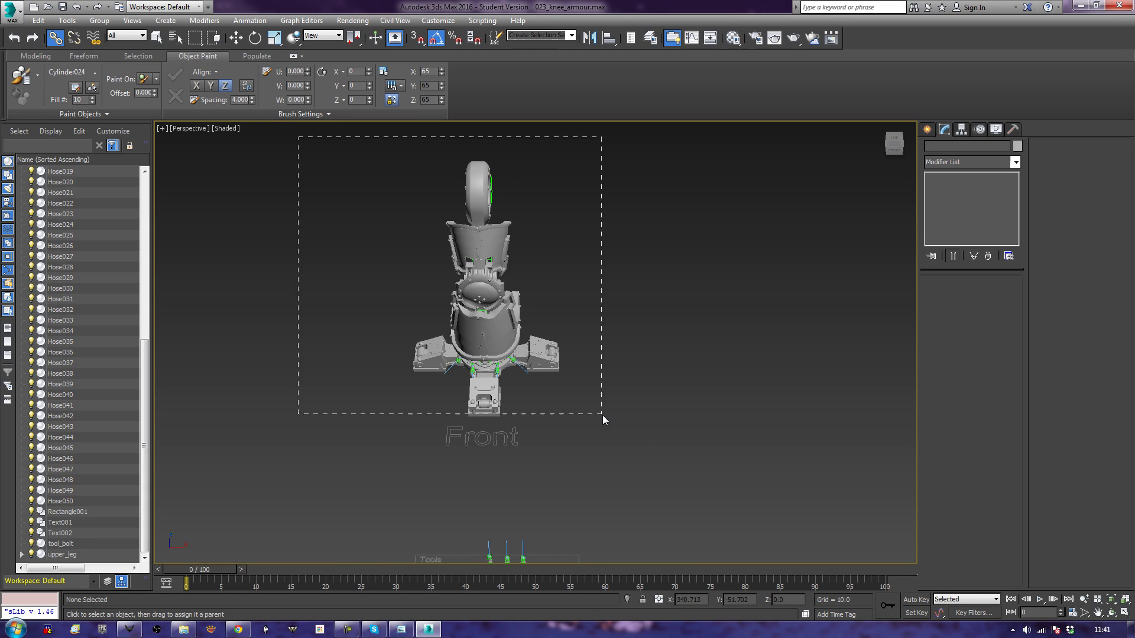
middle_click_drag(295, 391, 530, 394, "alt")
key("w")
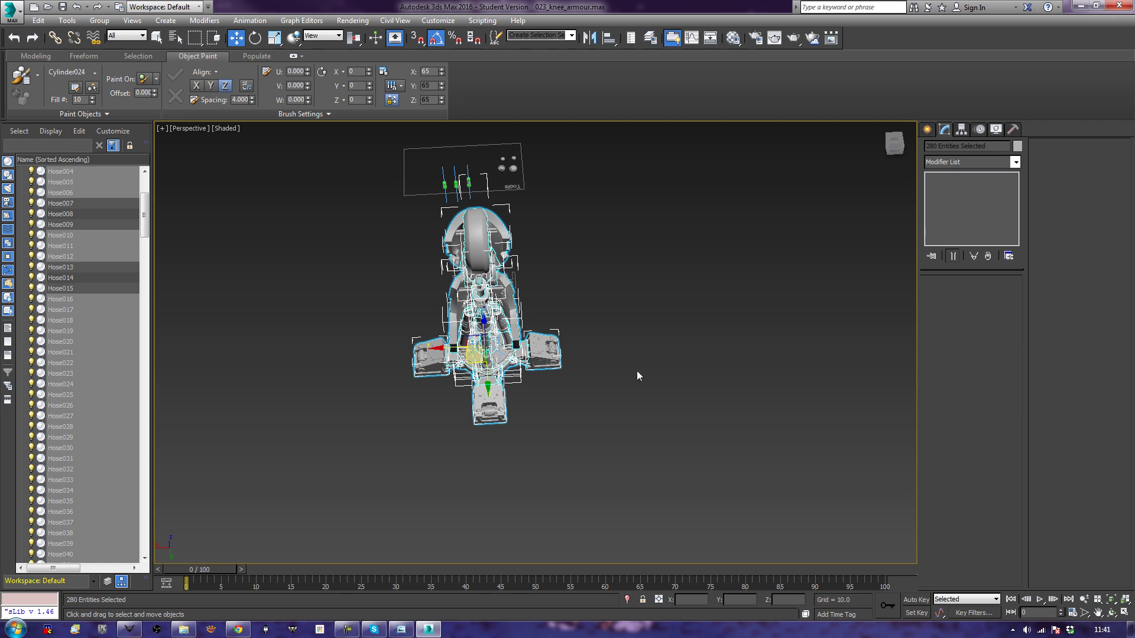
middle_click_drag(636, 370, 359, 330, "alt")
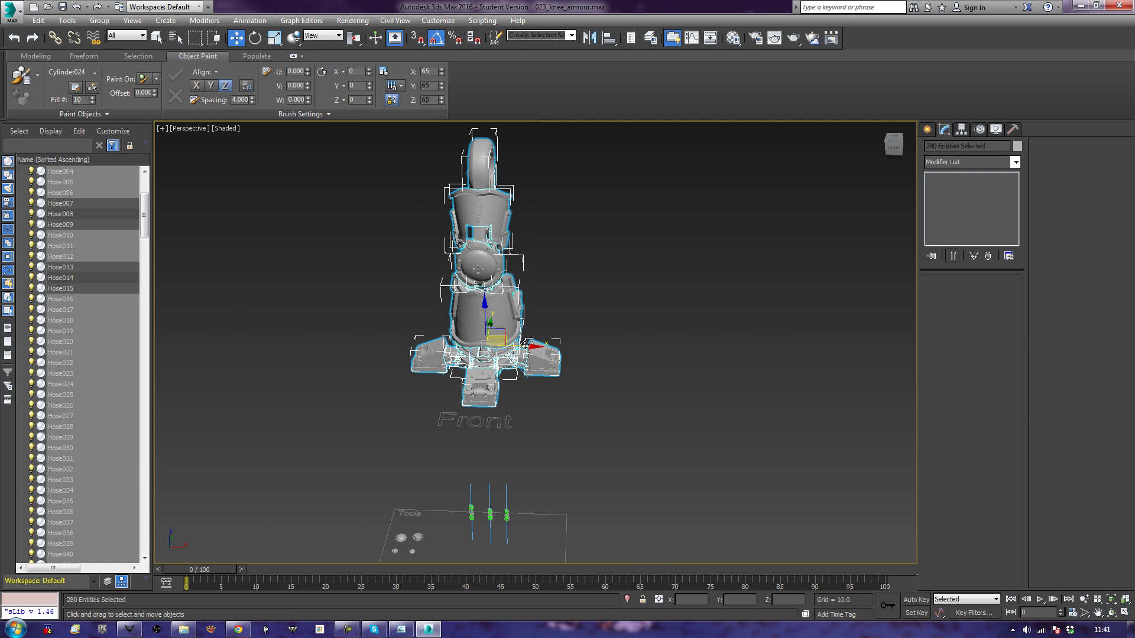
left_click_drag(525, 344, 784, 380, "shift")
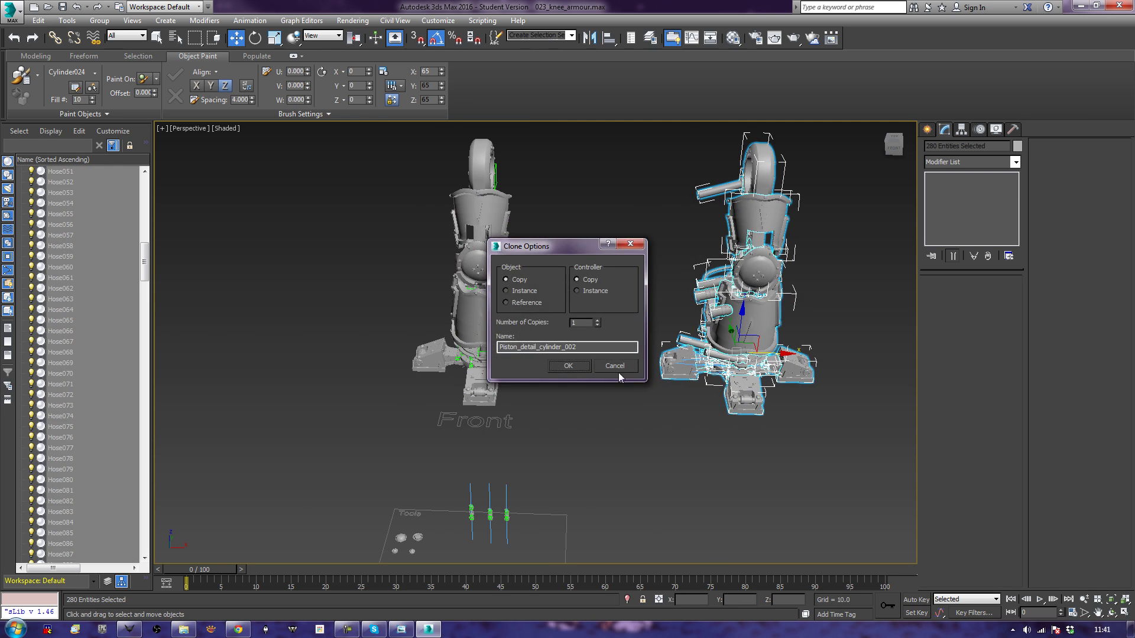
left_click(568, 366)
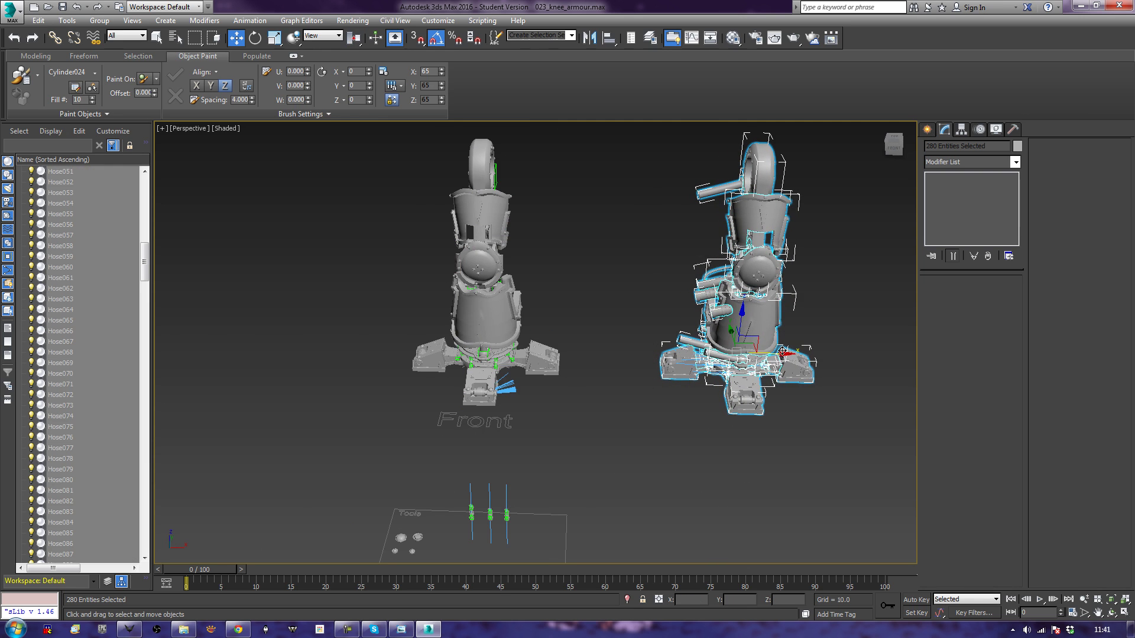
left_click_drag(779, 356, 777, 358)
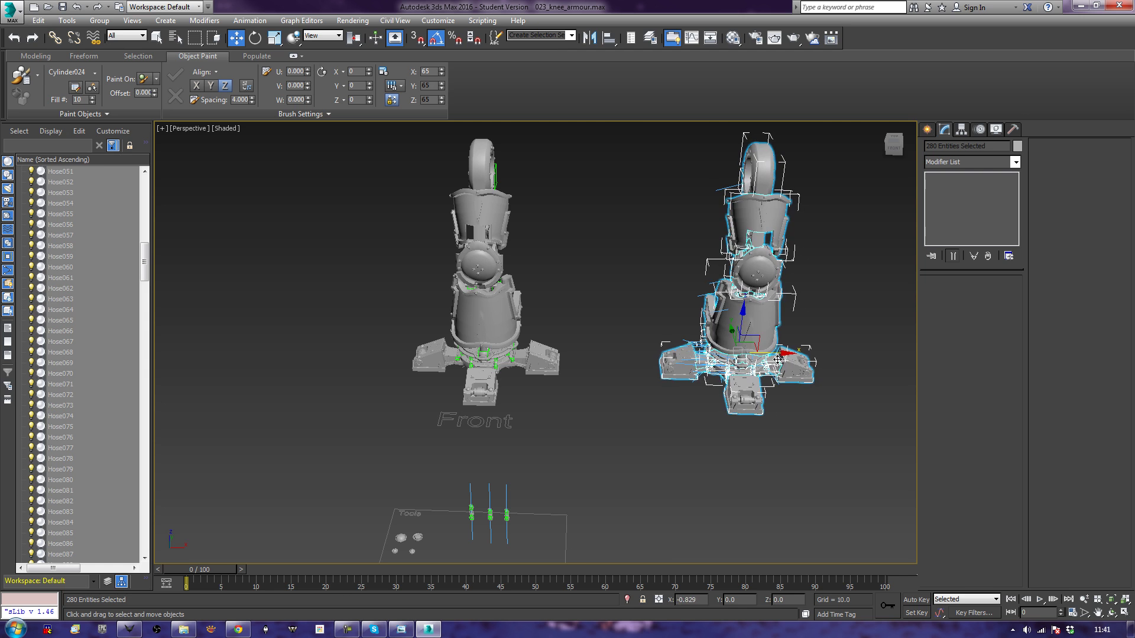
left_click(626, 414)
- Examine the copied leg from behind, including its base ring and foot details, and compare both legs from above
middle_click_drag(481, 253, 752, 291, "alt")
middle_click_drag(502, 422, 663, 385)
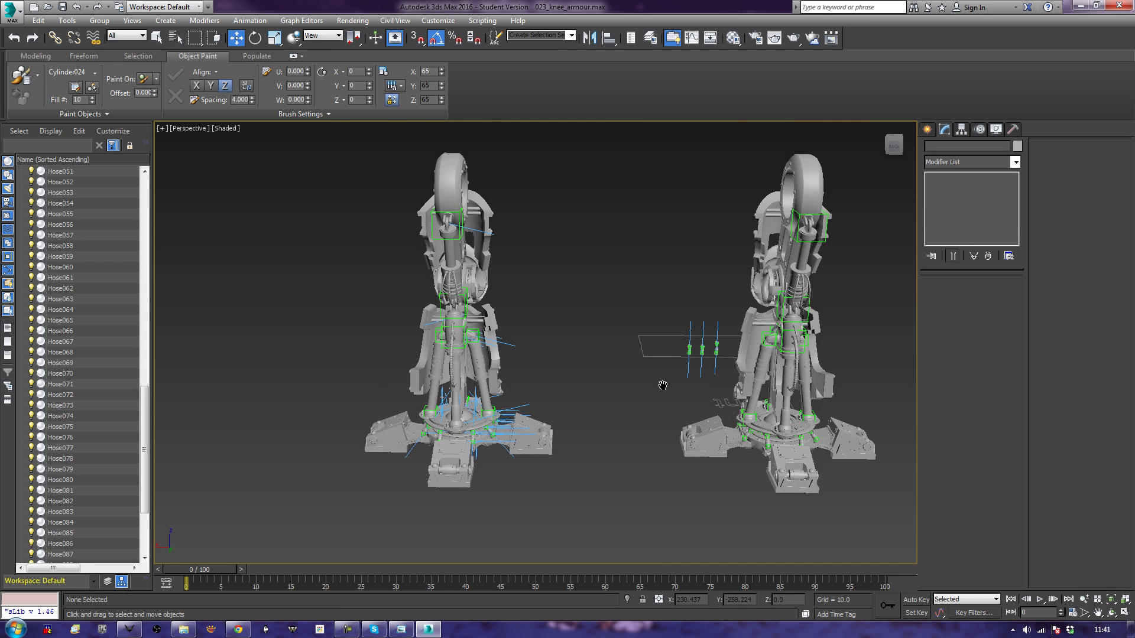
middle_click_drag(599, 402, 602, 414, "alt")
middle_click_drag(487, 470, 610, 404)
scroll(610, 403, "up", 5)
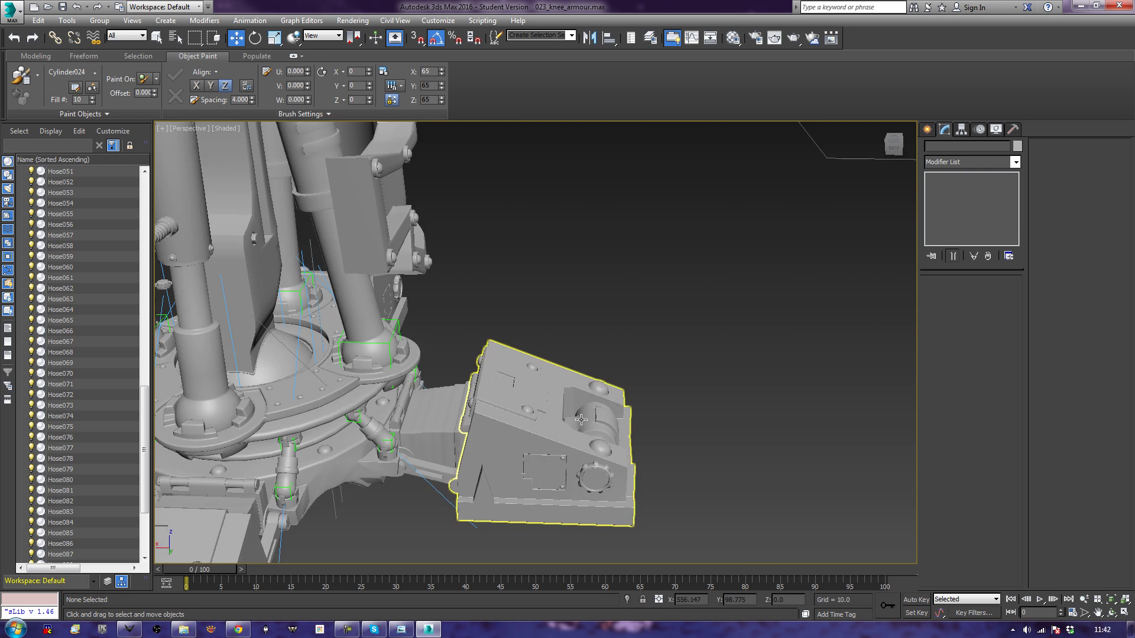
middle_click_drag(540, 426, 723, 380)
scroll(721, 381, "up", 3)
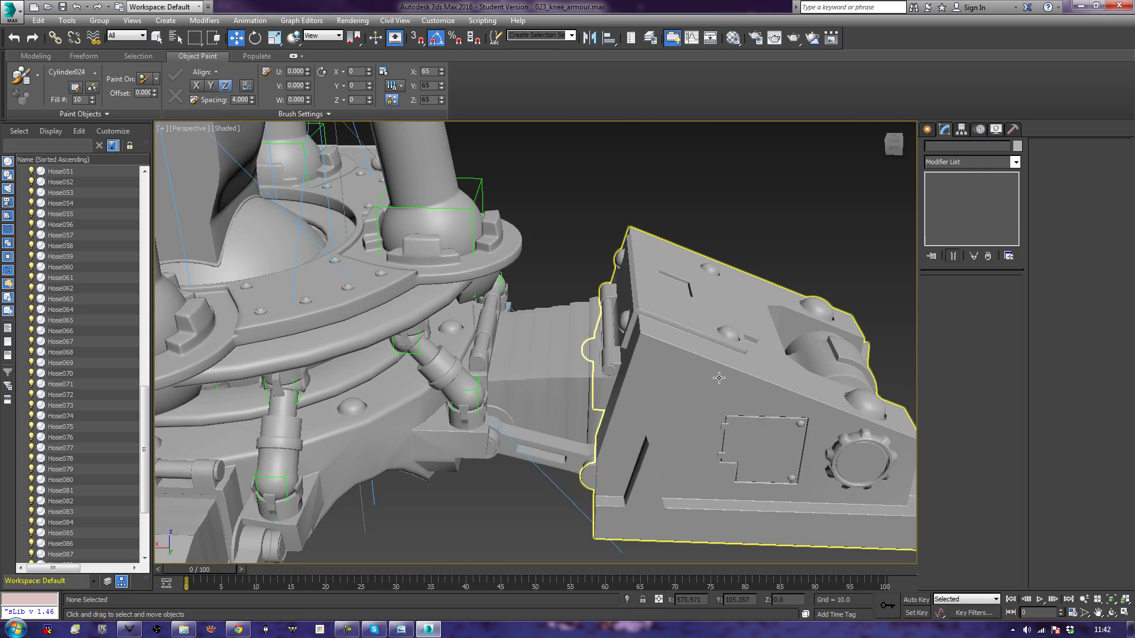
scroll(718, 377, "down", 10)
middle_click_drag(745, 443, 655, 556, "alt")
middle_click_drag(689, 517, 687, 513, "alt")
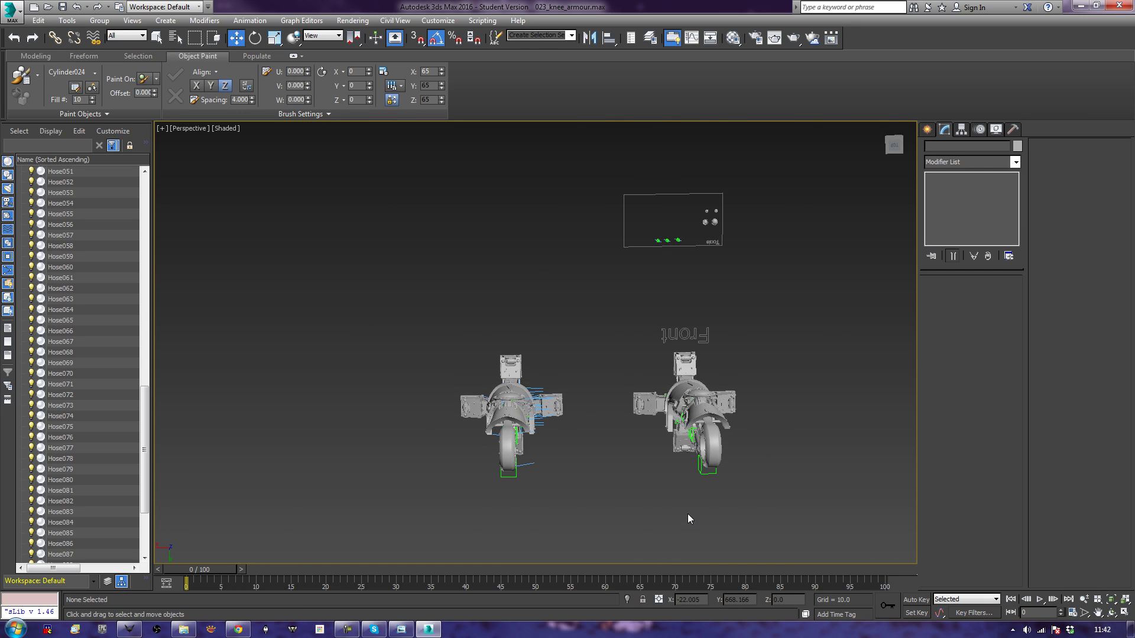
- Select the entire leg beside the Front label and shift it by about -4.7 units along X
left_click_drag(776, 490, 657, 417)
left_click_drag(622, 356, 626, 356)
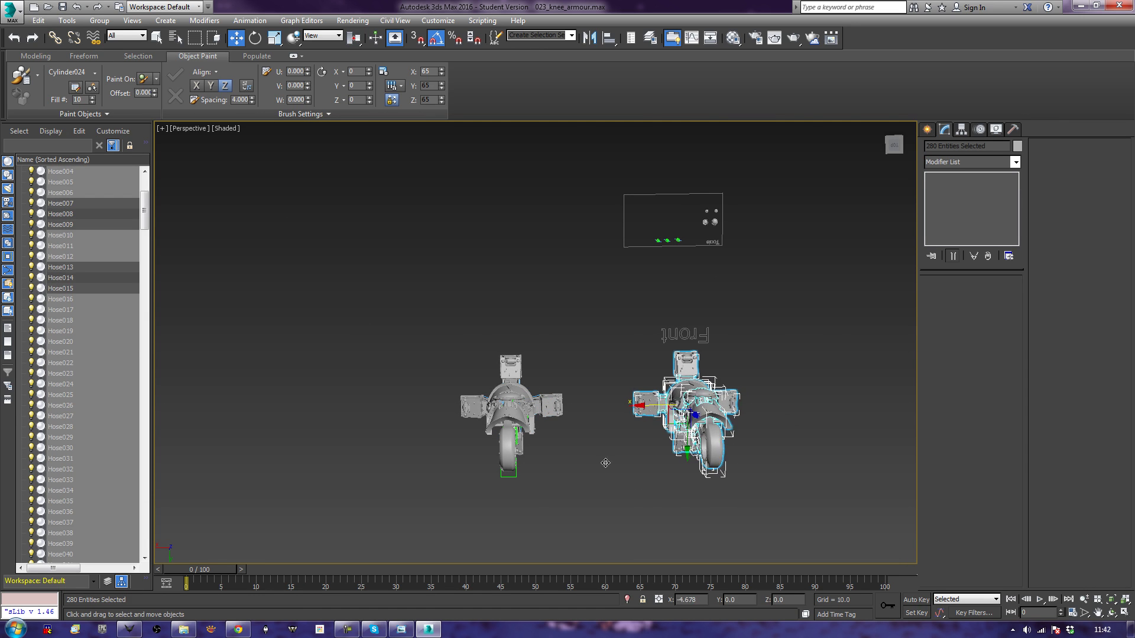
left_click(752, 406)
- Select the upper and lower armour plates on the copied leg and unlink both from their parents
middle_click_drag(753, 406, 524, 391, "alt")
mouse_move(615, 393)
middle_mouse_down("alt")
mouse_move(573, 437)
mouse_move(610, 413)
middle_mouse_up("alt")
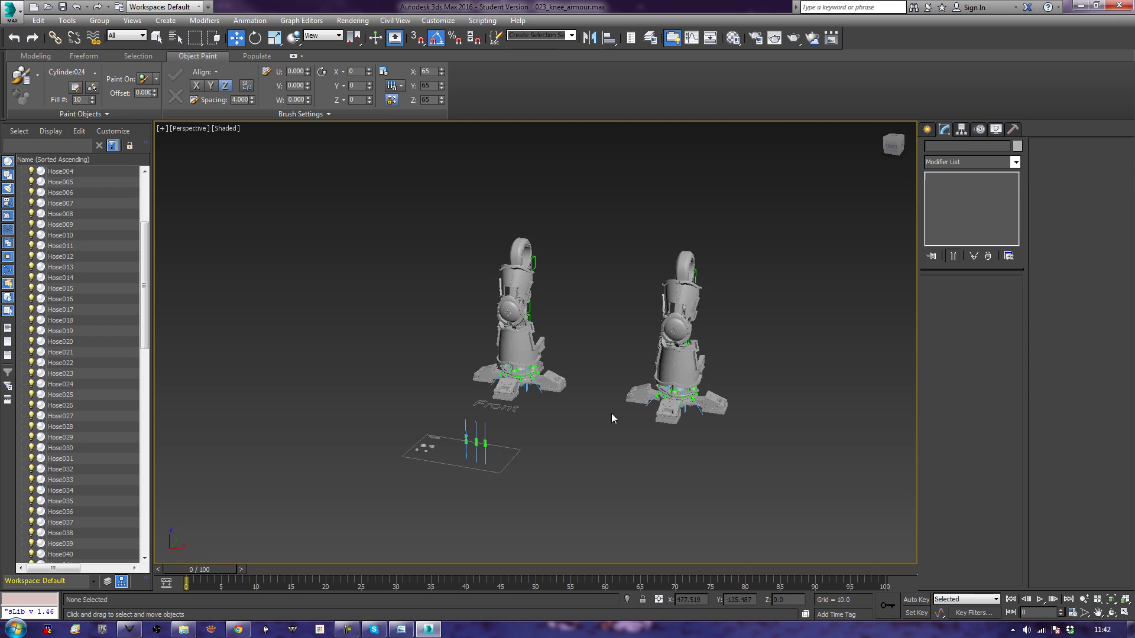
scroll(629, 388, "up", 3)
middle_click_drag(679, 350, 500, 485)
left_click(578, 327)
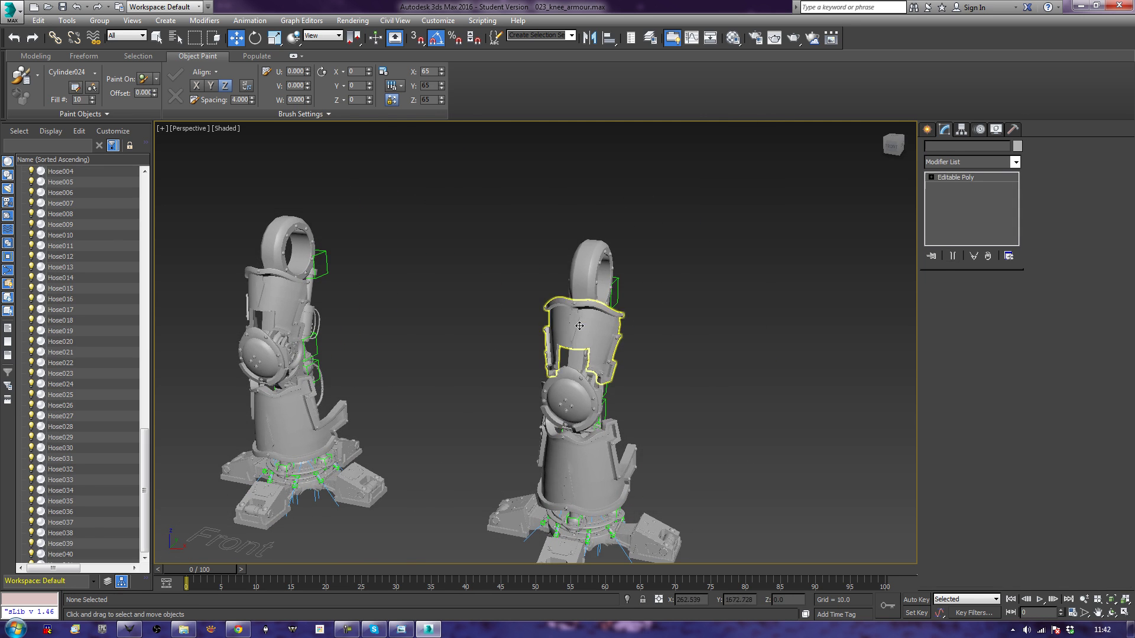
middle_click_drag(657, 377, 569, 322, "alt")
left_click(597, 441, "ctrl")
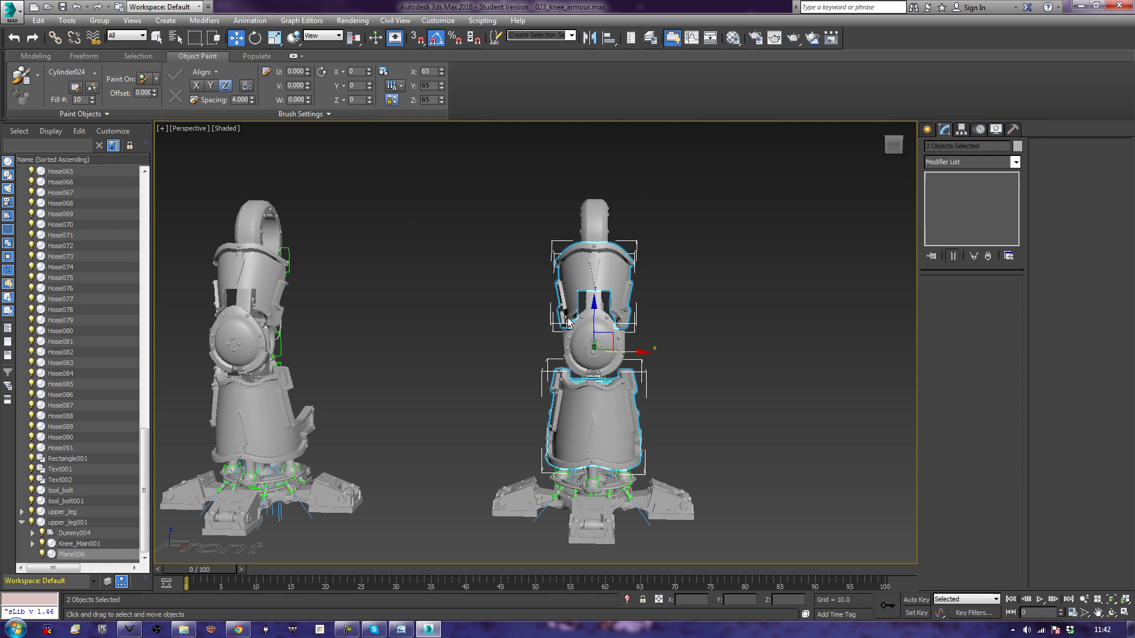
left_click(73, 41)
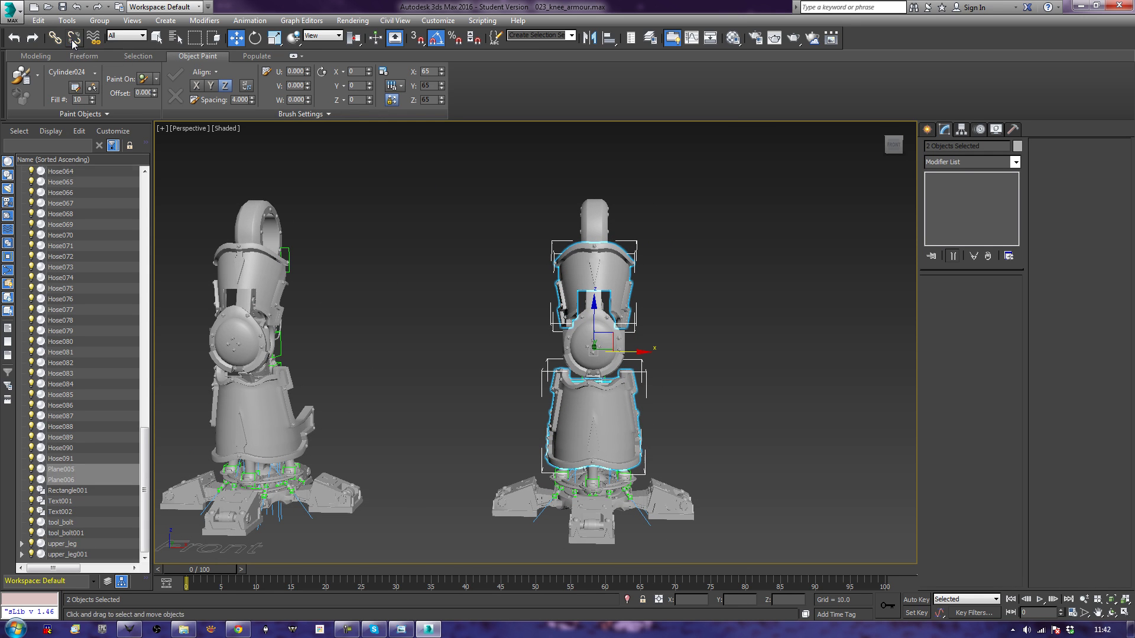
- Mirror the copied leg's upper armour plate across the X axis with No Clone
left_click(260, 272)
left_click(578, 271)
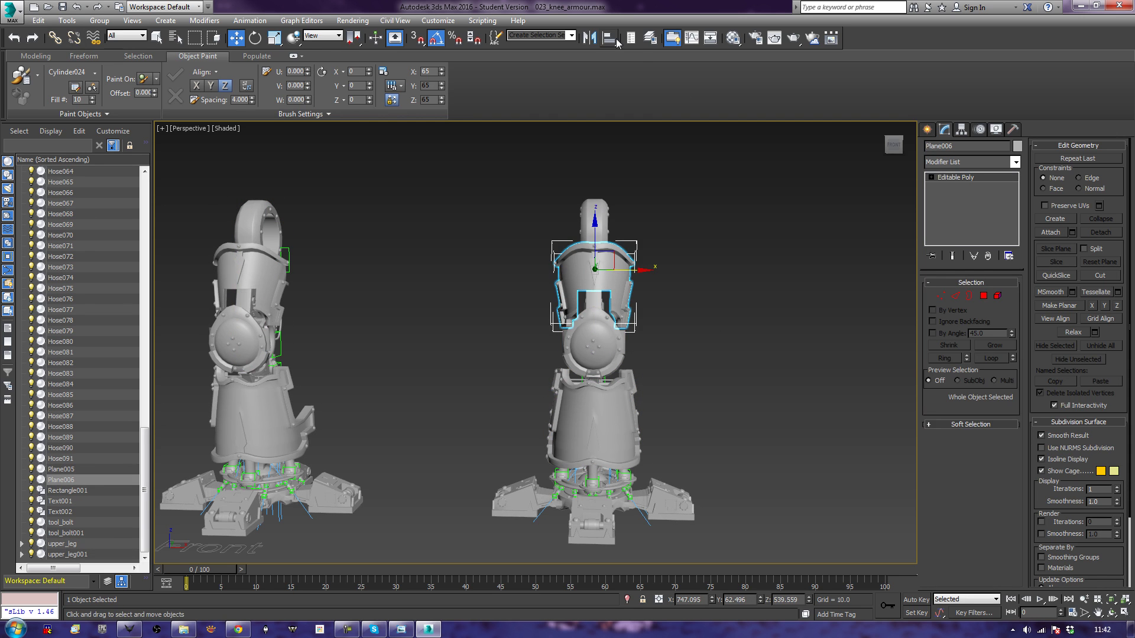
left_click(589, 38)
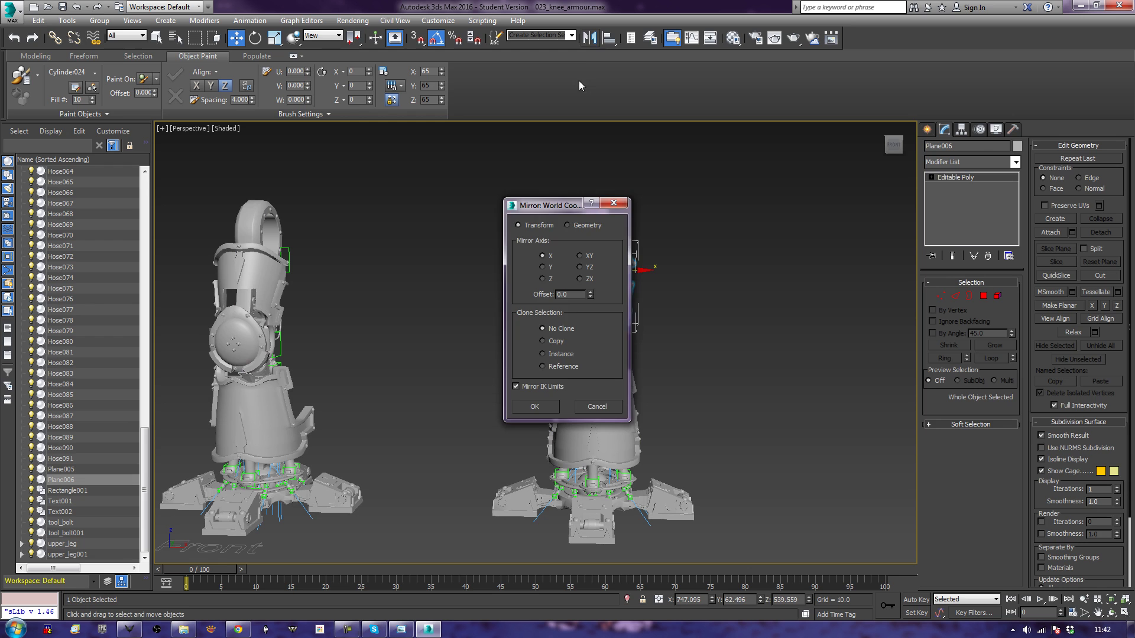
left_click(534, 406)
- Mirror the copied leg's lower armour plate across the X axis with No Clone
left_click(653, 402)
left_click(631, 395)
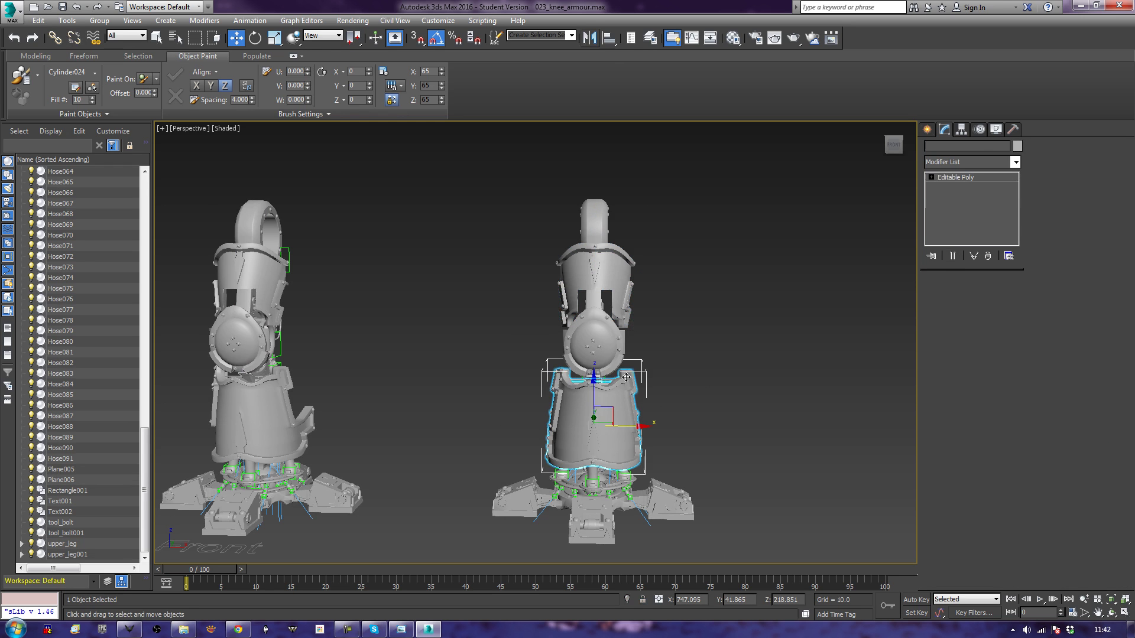
left_click(588, 38)
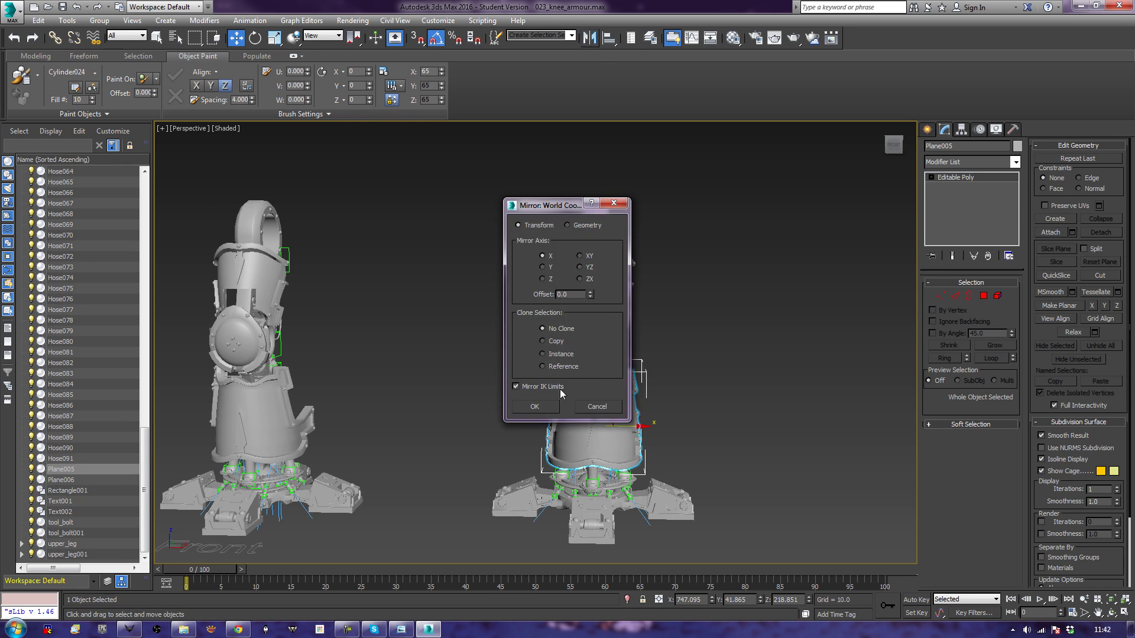
left_click(535, 407)
left_click(748, 333)
- Select both mirrored armour plates on the copied leg and bring up the utility commands
middle_click_drag(749, 333, 599, 376, "alt")
scroll(646, 324, "down", 4)
scroll(681, 388, "up", 3)
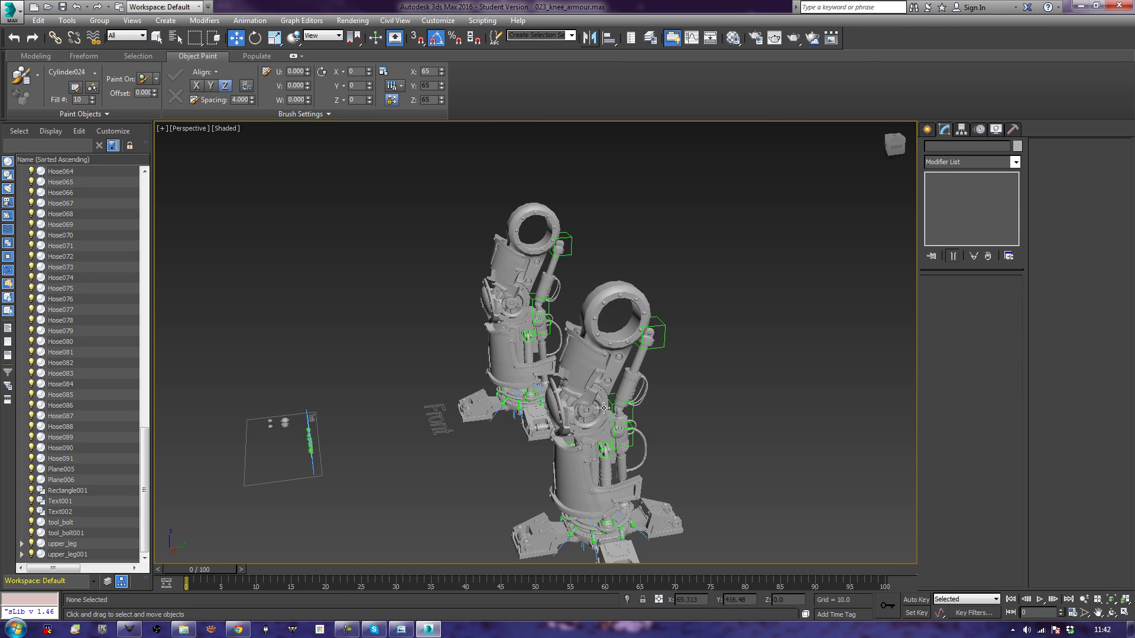
left_click(586, 373)
left_click(597, 484, "ctrl")
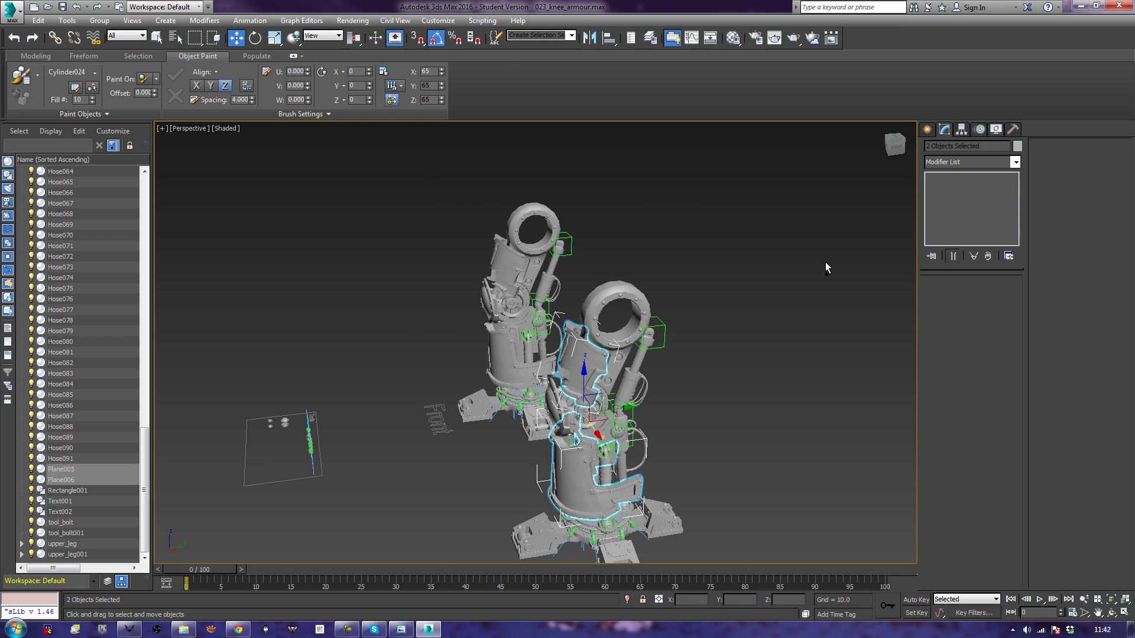
left_click(1013, 129)
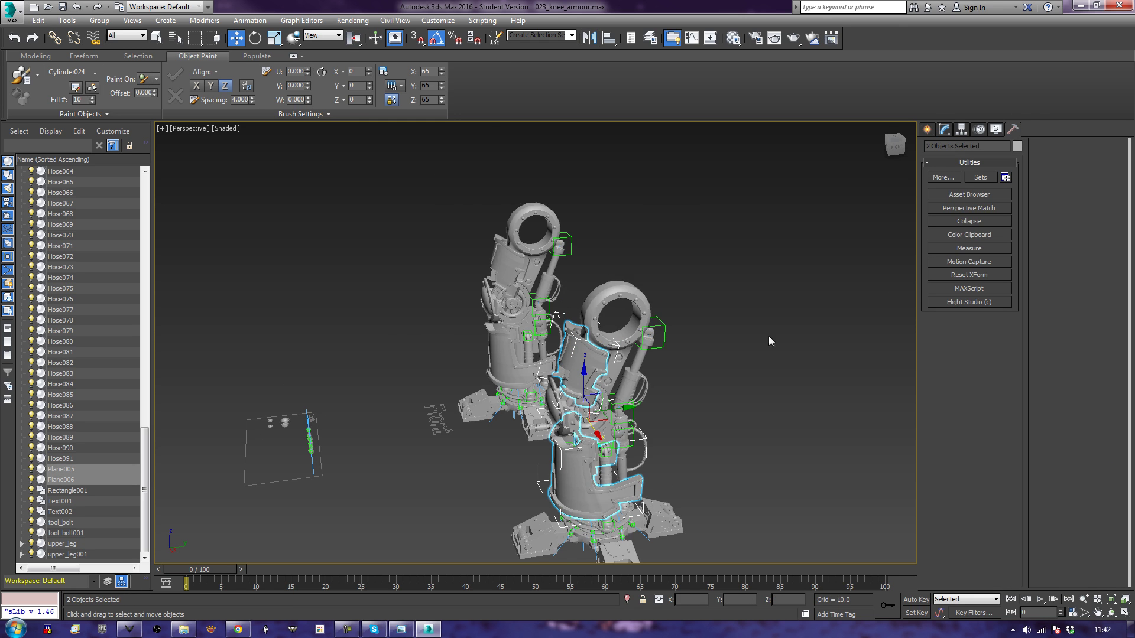
mouse_move(768, 335)
middle_mouse_down("alt")
mouse_move(773, 349)
mouse_move(836, 343)
mouse_move(757, 351)
mouse_move(784, 349)
middle_mouse_up("alt")
left_click(739, 368)
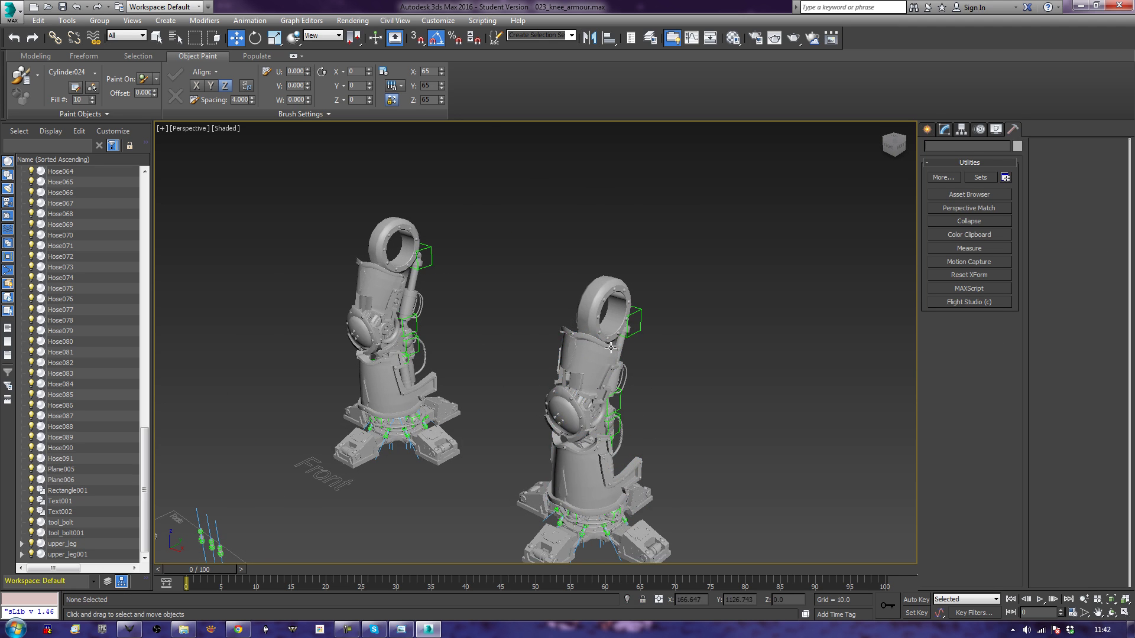
- Link the copied leg's mirrored upper armour plate to its upper leg as parent
left_click(611, 348)
middle_click_drag(800, 310, 747, 394, "alt")
scroll(661, 394, "up", 3)
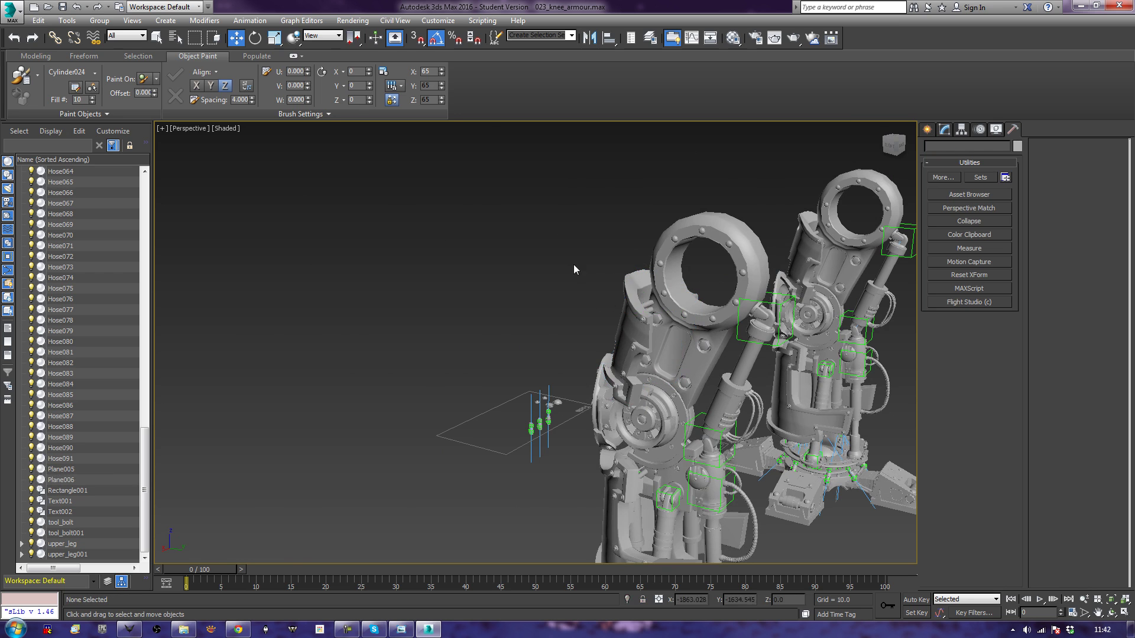
left_click(55, 37)
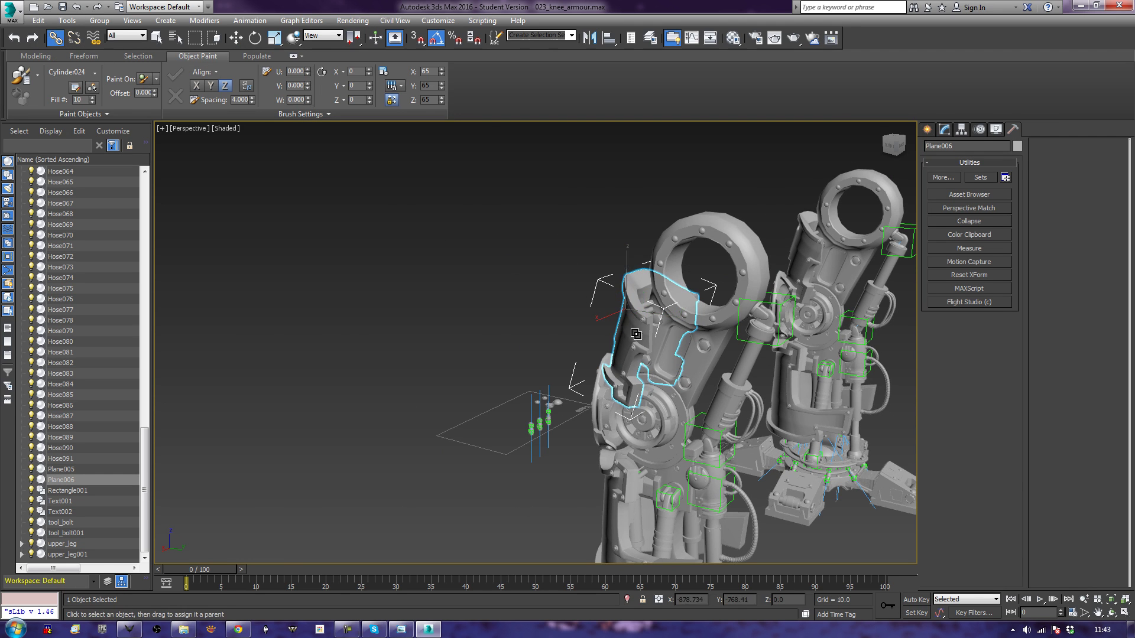
left_click_drag(635, 335, 662, 338)
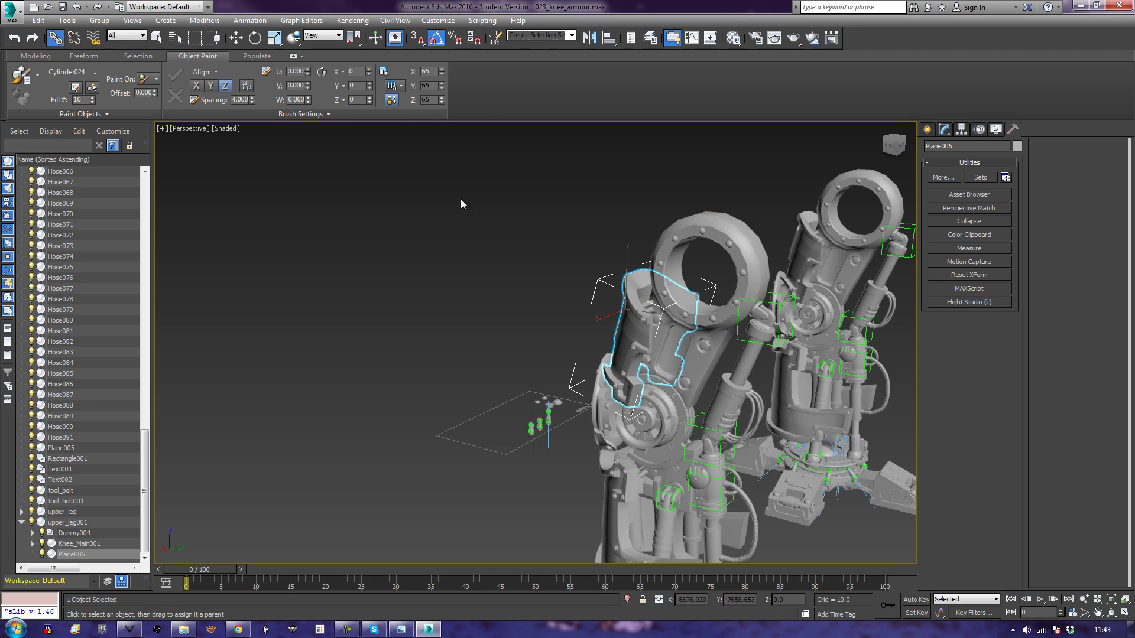
- Link the copied leg's mirrored lower armour plate to its lower leg as parent and clear the selection
middle_click_drag(524, 337, 515, 248)
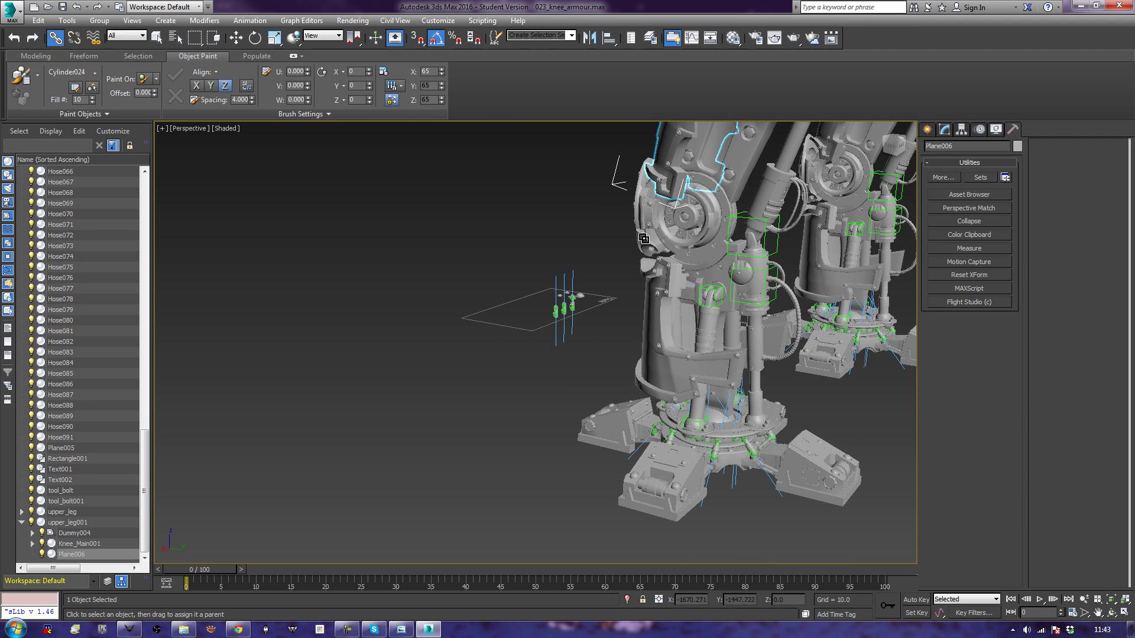
left_click(656, 329)
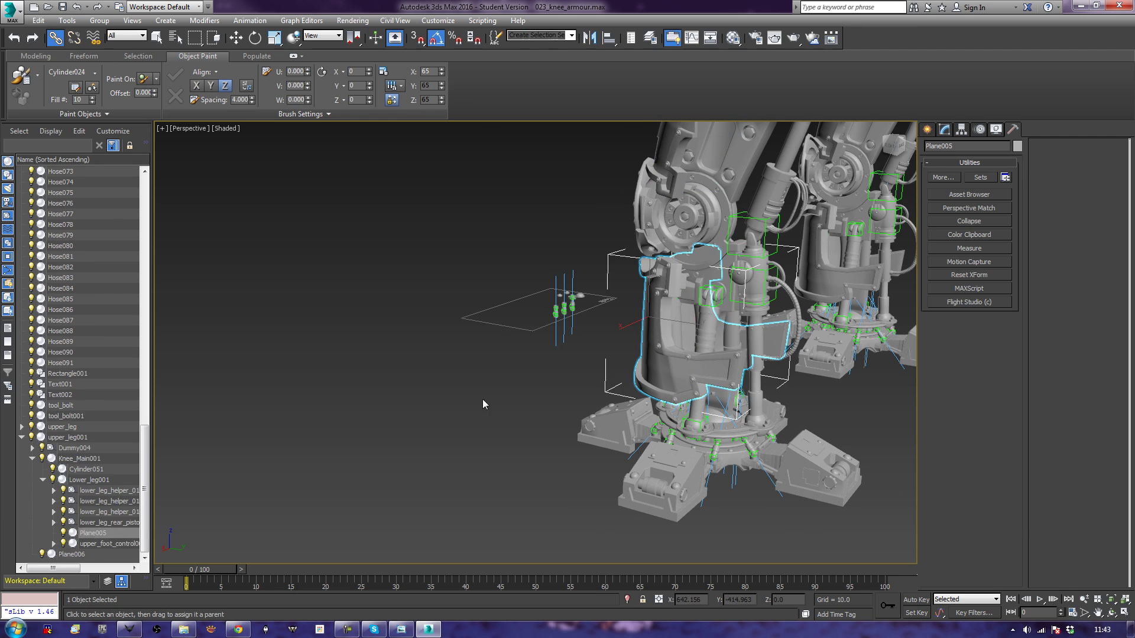
key("Delete")
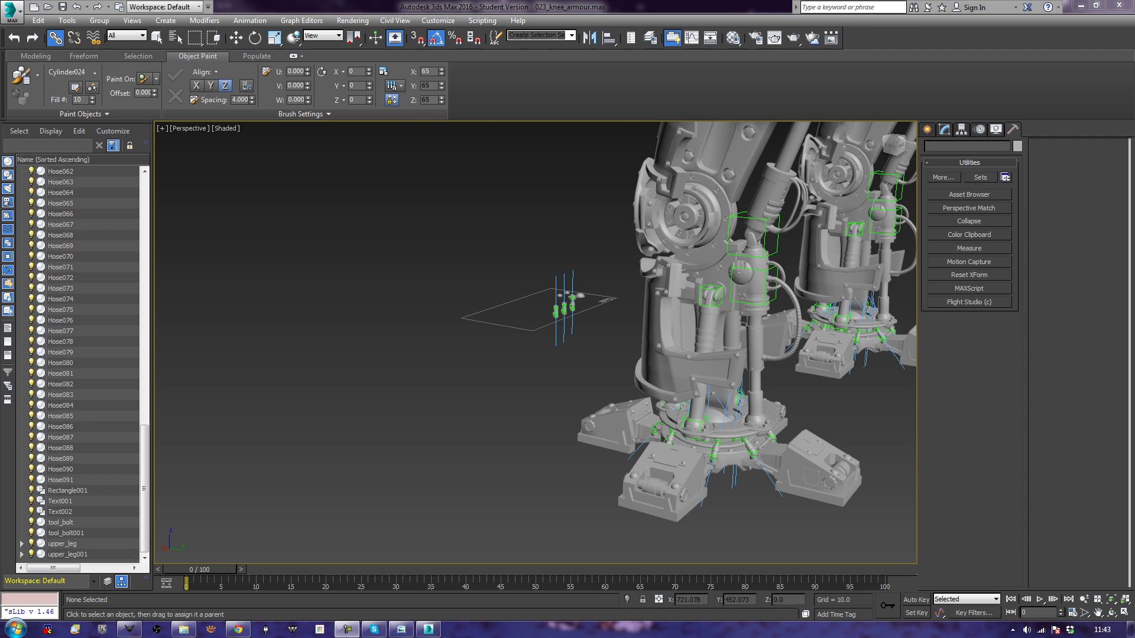
- Select the entire copied leg and move it about -81 units along X, closer to the original leg
middle_click_drag(577, 391, 703, 558, "alt")
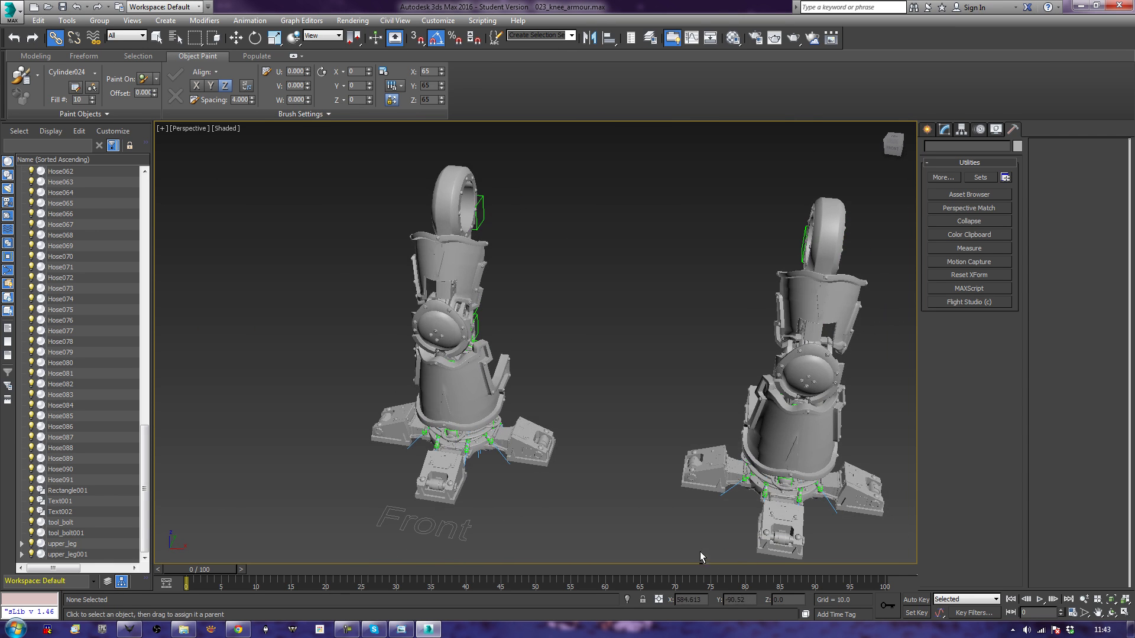
left_click(459, 199)
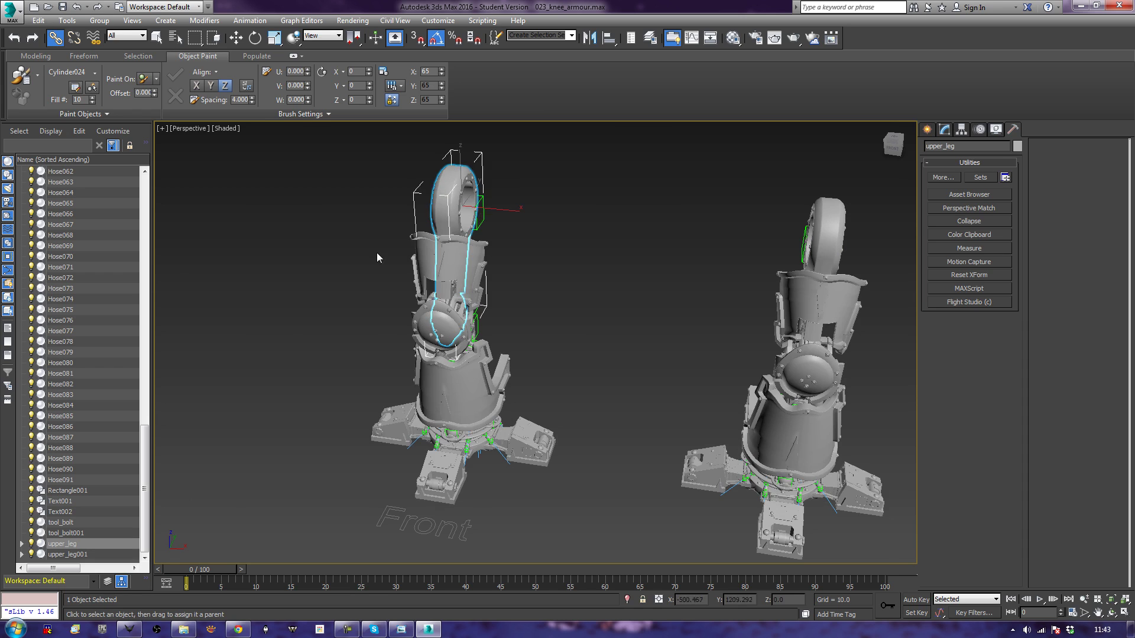
middle_click_drag(378, 258, 645, 292, "alt")
middle_click_drag(443, 359, 638, 440)
left_click_drag(483, 503, 514, 461)
key("w")
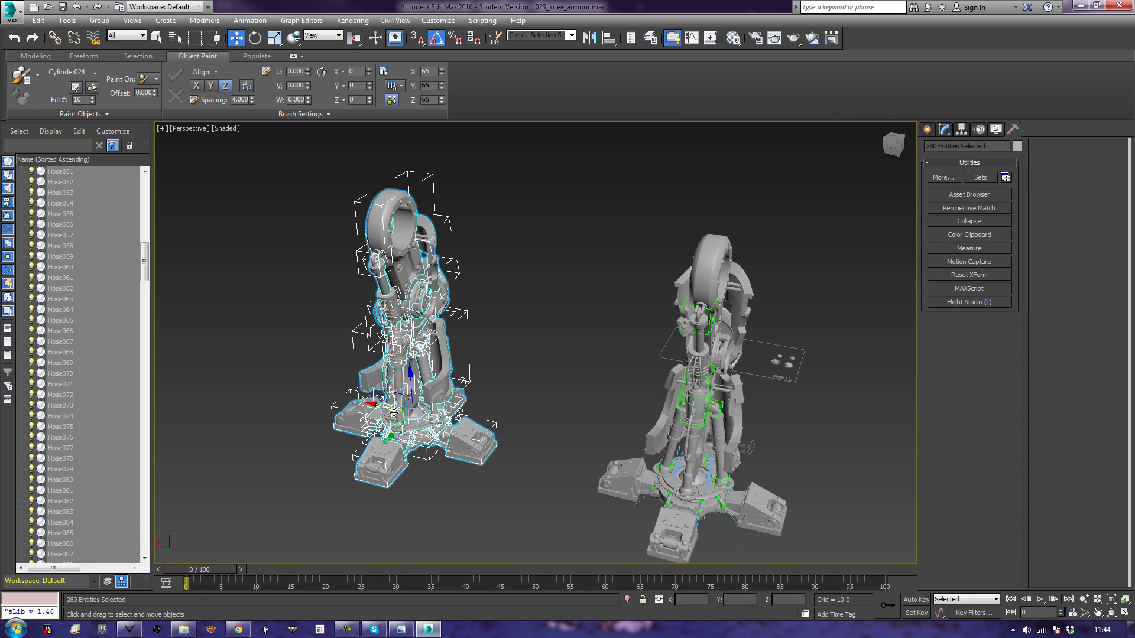
left_click_drag(373, 404, 402, 408)
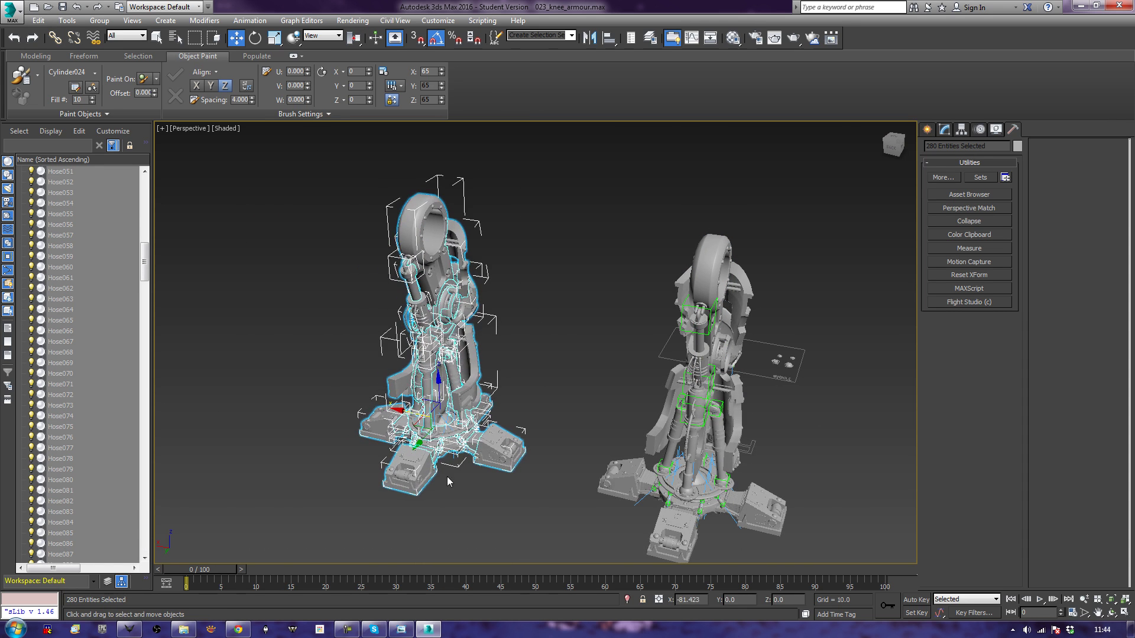
left_click(470, 501)
middle_click_drag(662, 459, 470, 352)
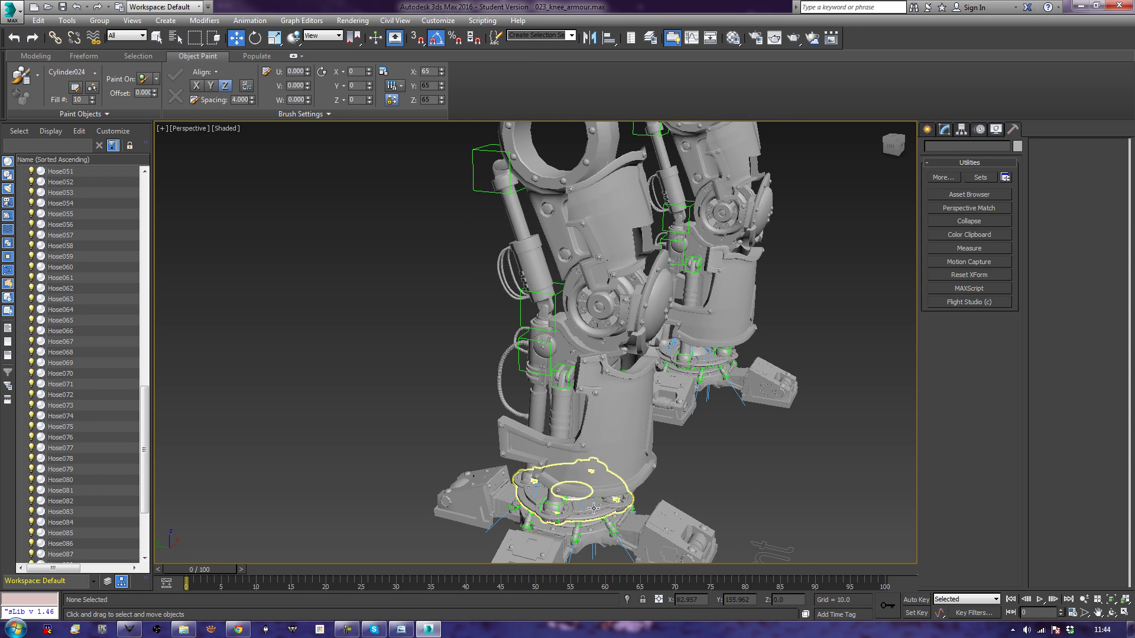
- Try moving the original leg's upper foot control on its own
left_click(592, 509)
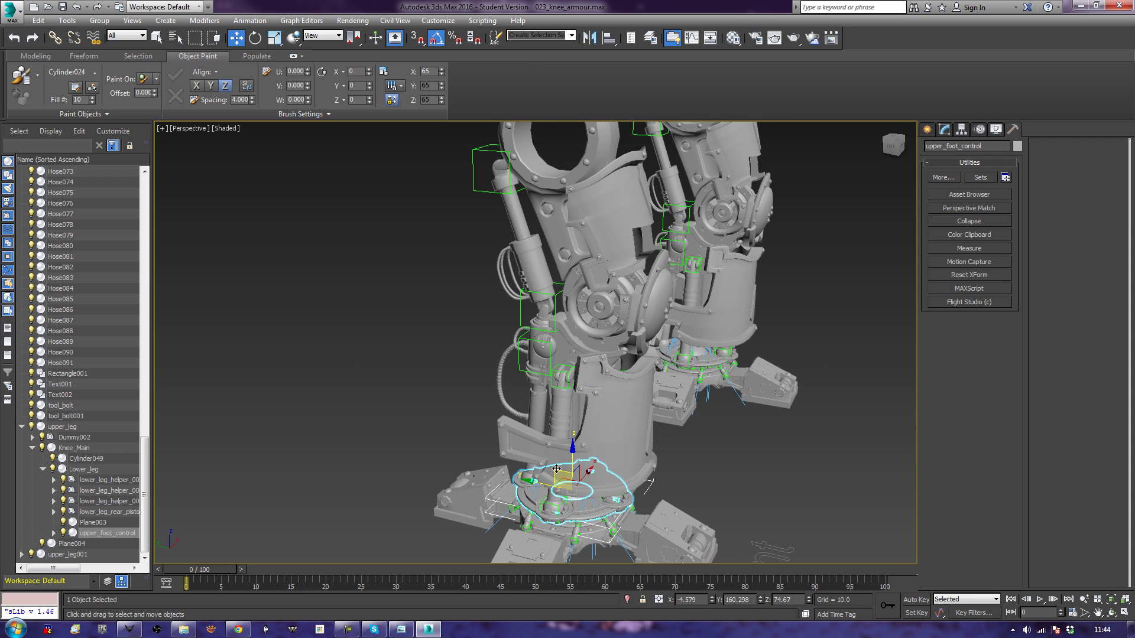
mouse_move(556, 468)
left_mouse_down()
mouse_move(576, 471)
mouse_move(519, 468)
mouse_move(540, 474)
left_mouse_up()
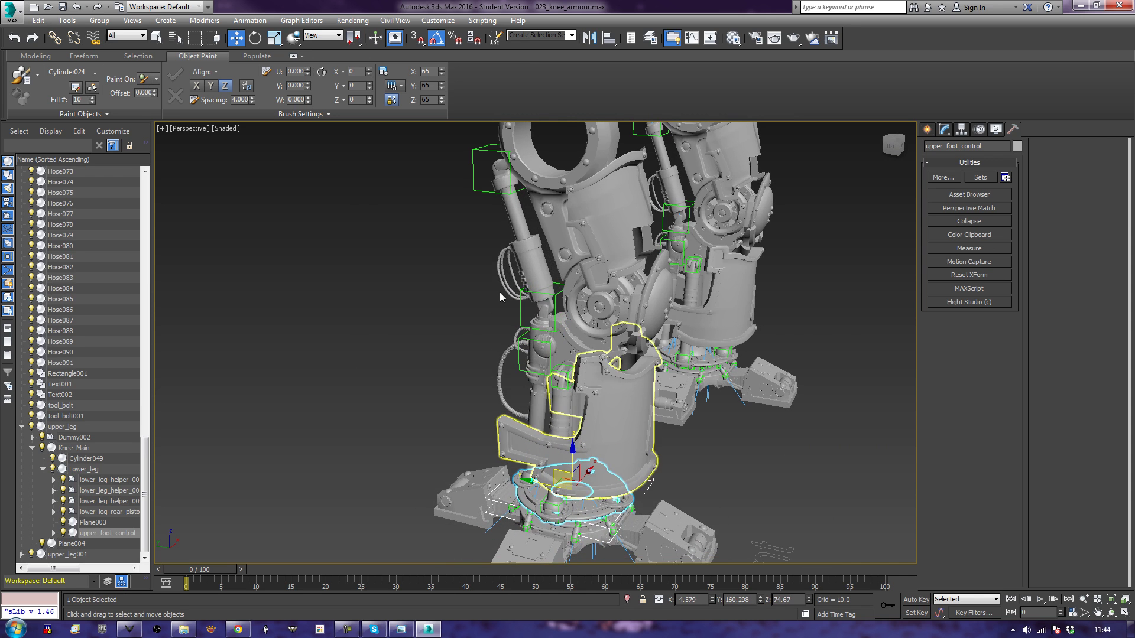
scroll(471, 367, "down", 7)
scroll(446, 327, "up", 3)
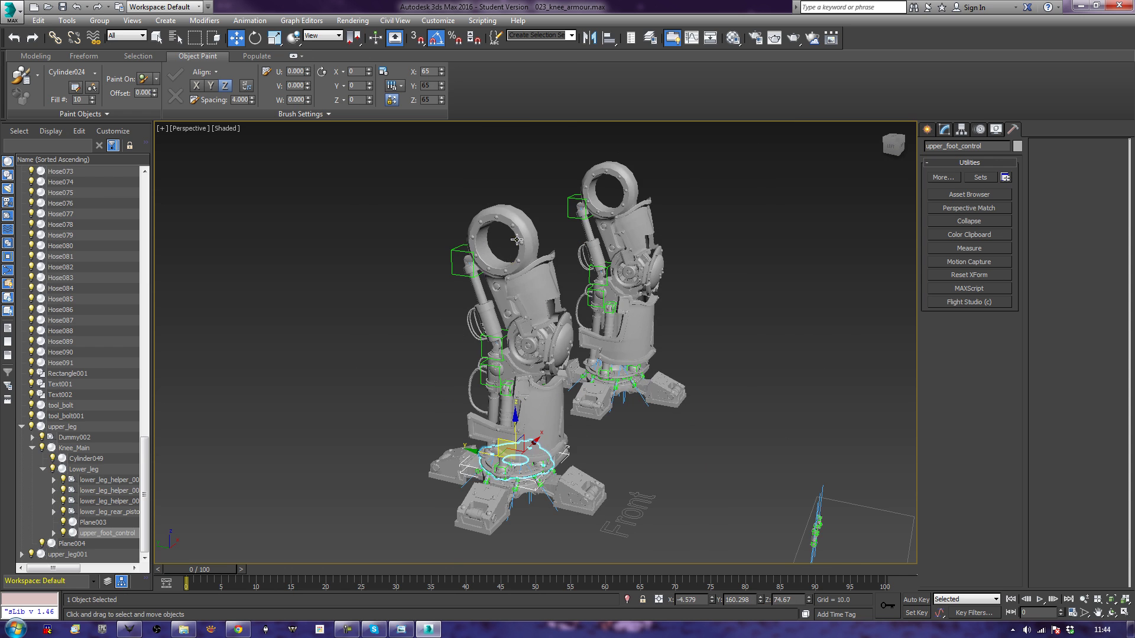
- Try moving the original leg's foot base and undo the move
left_click(518, 237)
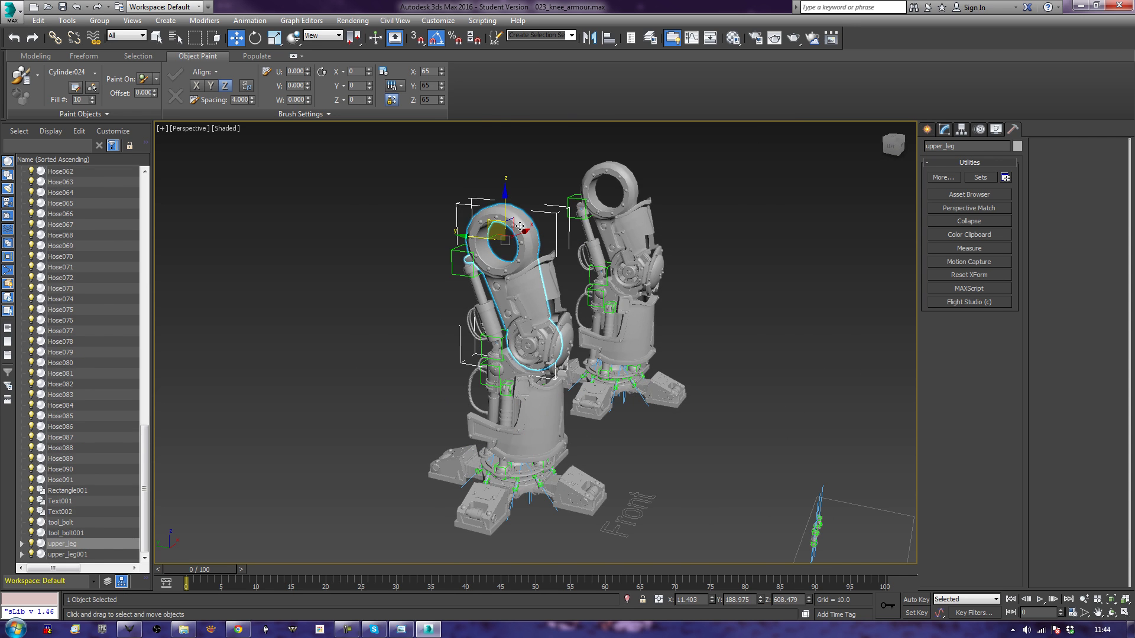
scroll(518, 338, "up", 4)
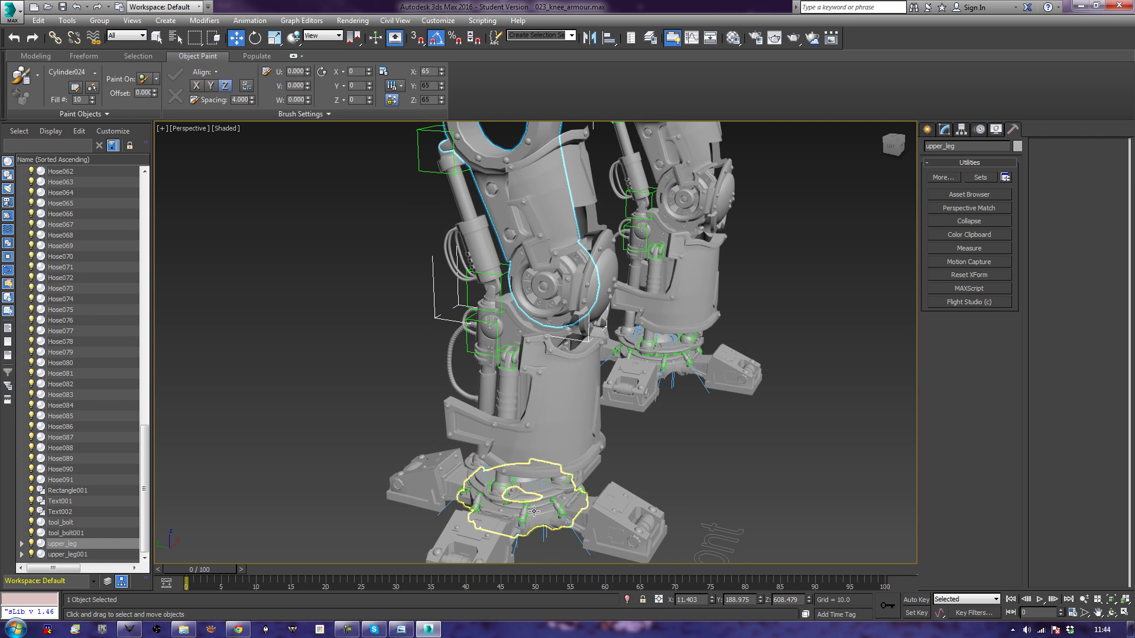
left_click(534, 511)
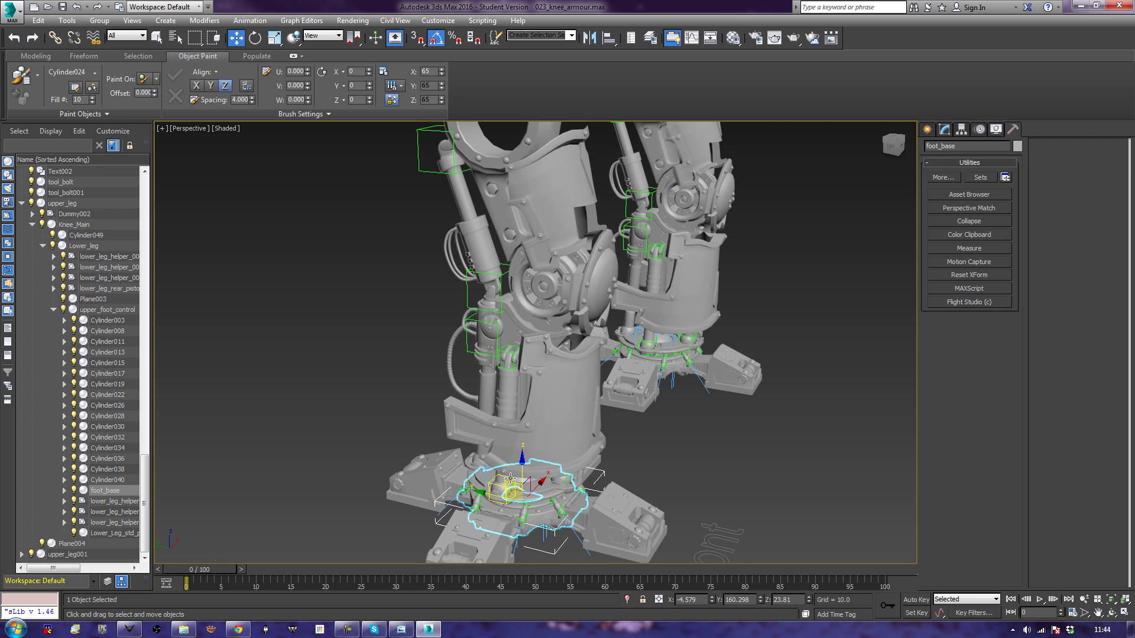
mouse_move(508, 483)
left_mouse_down()
mouse_move(499, 473)
mouse_move(488, 494)
left_mouse_up()
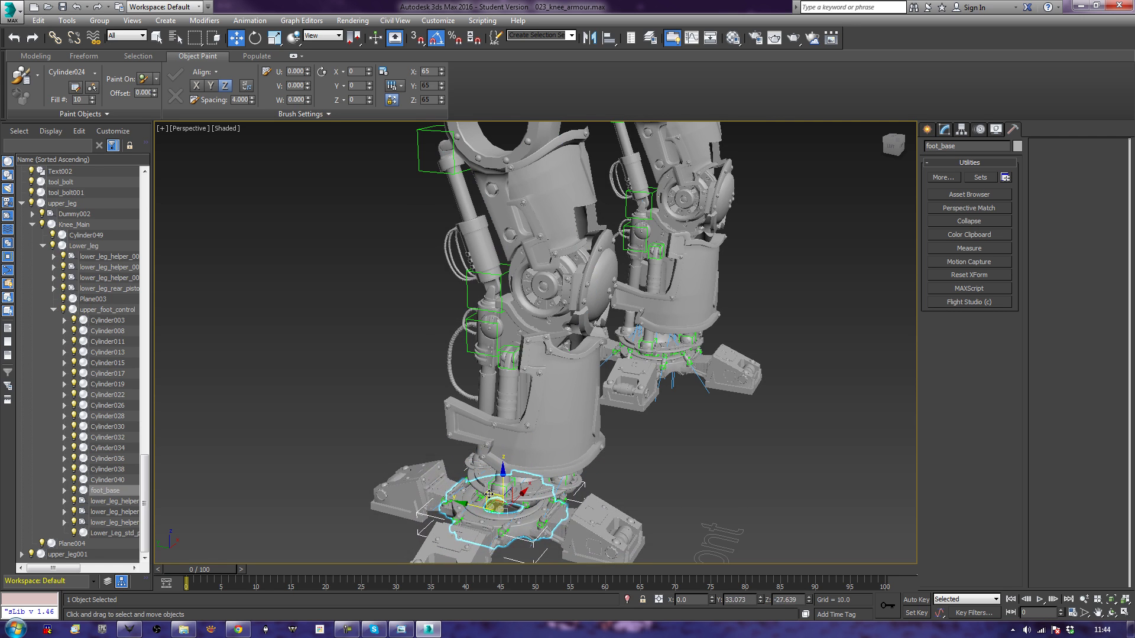
key("ctrl+z")
- Try moving the upper foot control plate on the original leg again to test the foot's linkage
middle_click_drag(489, 494, 526, 409)
scroll(526, 409, "up", 4)
left_click(554, 400)
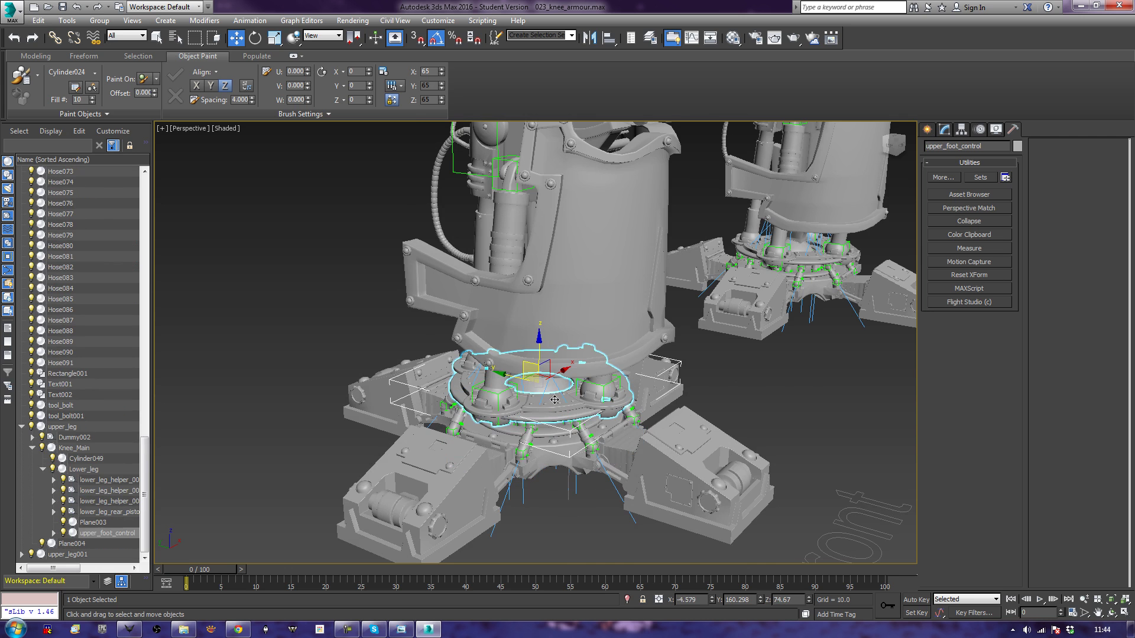
left_click_drag(519, 365, 504, 339)
middle_click_drag(504, 339, 514, 449)
scroll(474, 422, "down", 5)
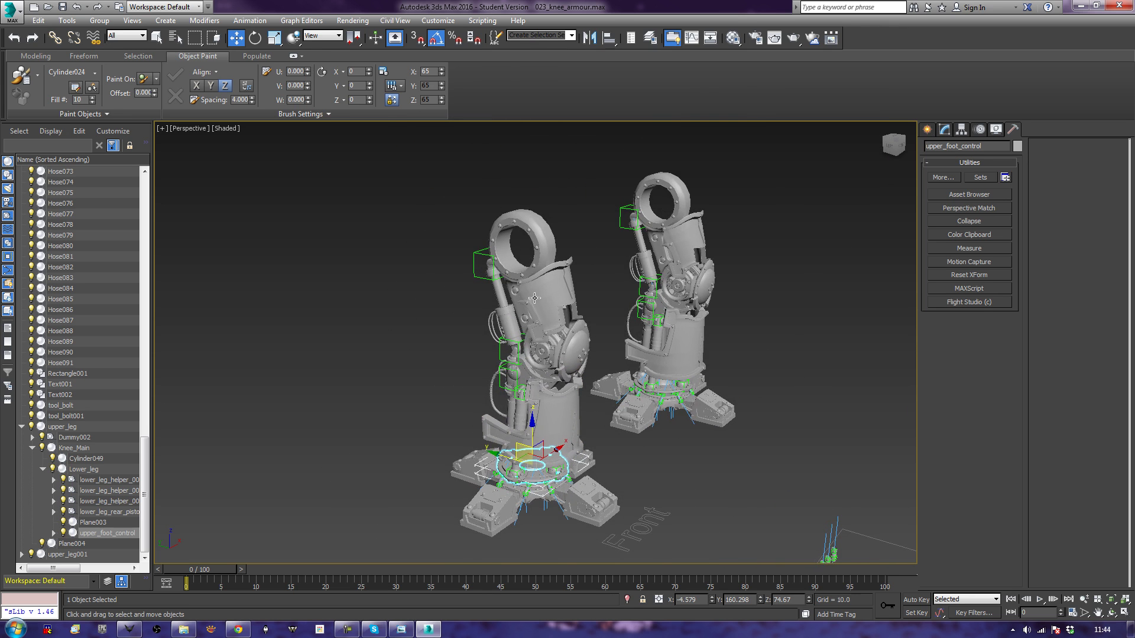
- Add an IK Limb solver to the original leg, from the upper leg to the upper foot control at the ankle
left_click(545, 227)
middle_click_drag(544, 227, 581, 192)
scroll(580, 192, "up", 4)
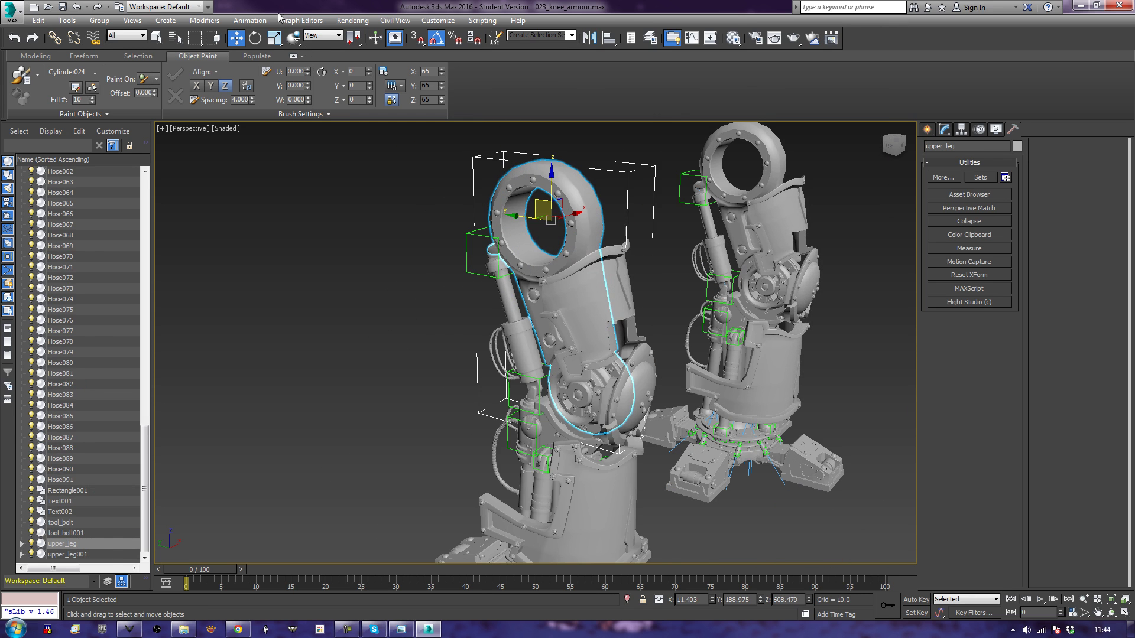
left_click(250, 20)
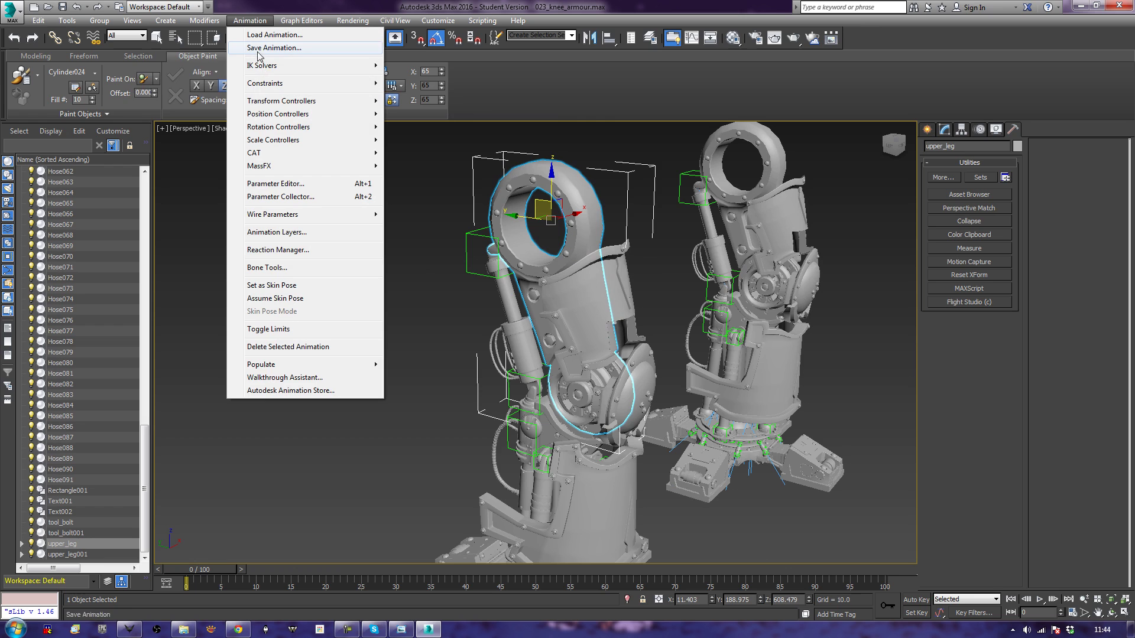
mouse_move(264, 65)
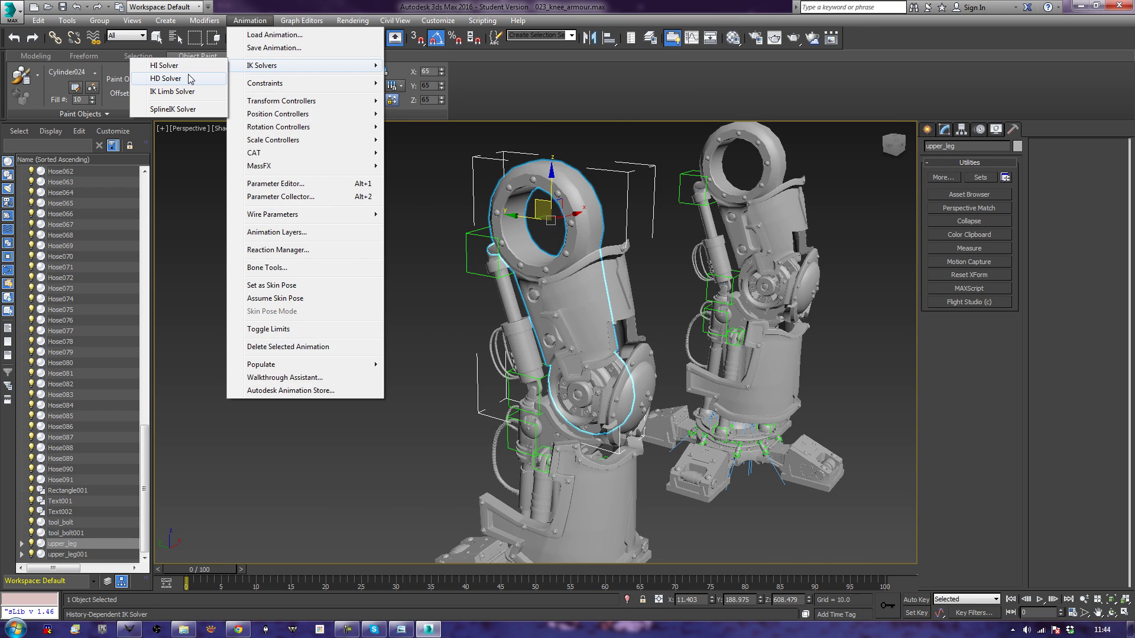
left_click(183, 91)
middle_click_drag(530, 470, 533, 322)
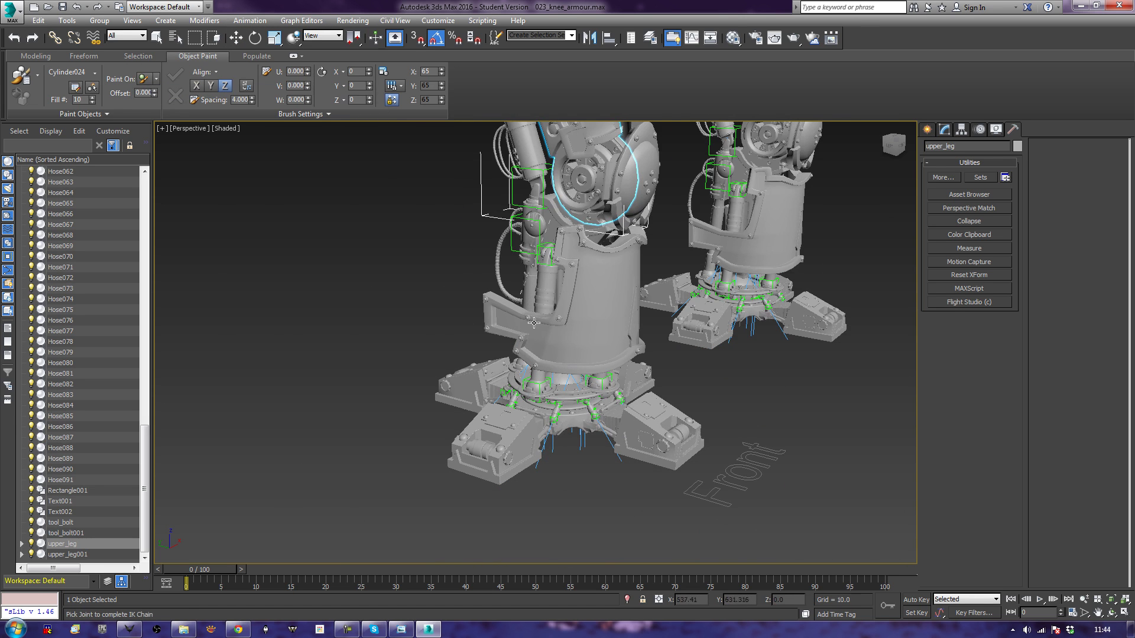
scroll(570, 393, "up", 3)
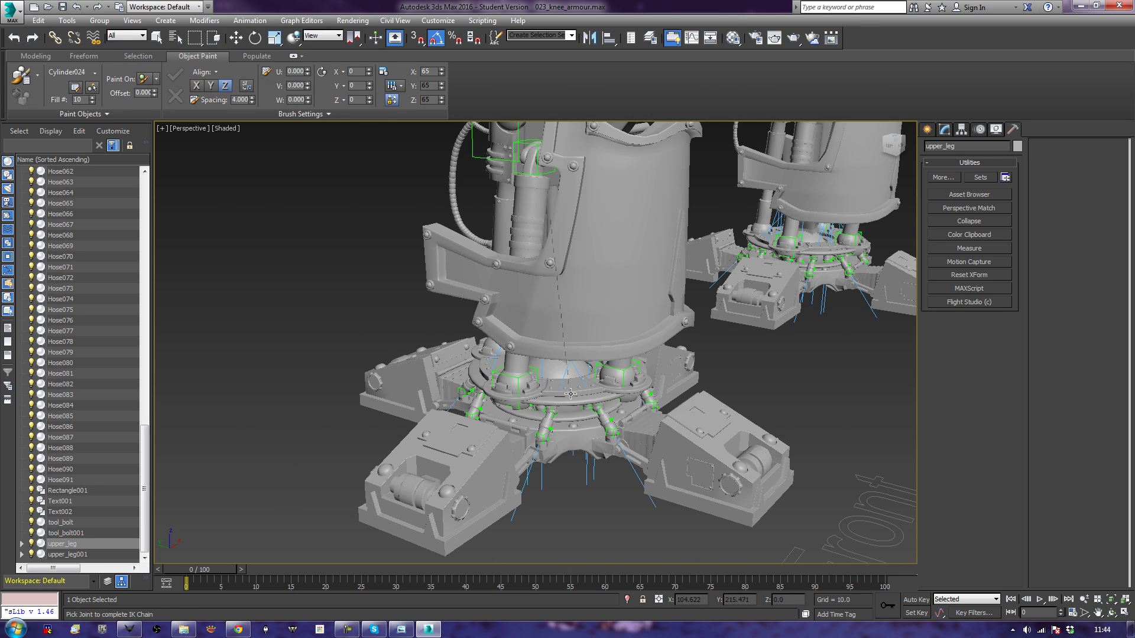
left_click(572, 386)
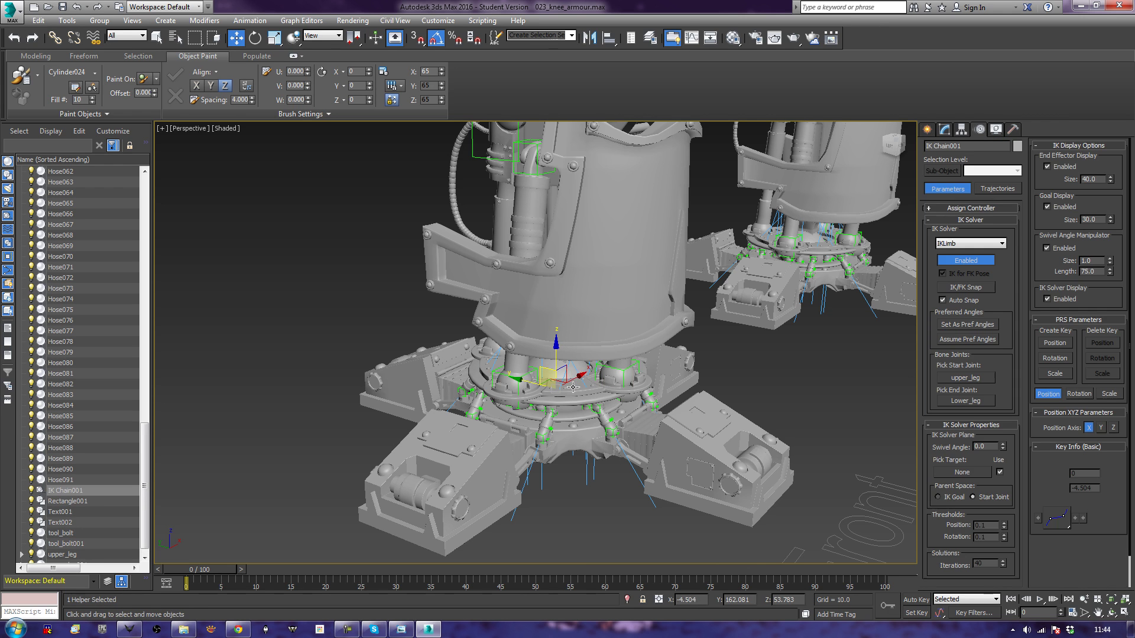
- Try moving the new IK chain goal to test how the original leg bends at the knee
scroll(540, 368, "down", 10)
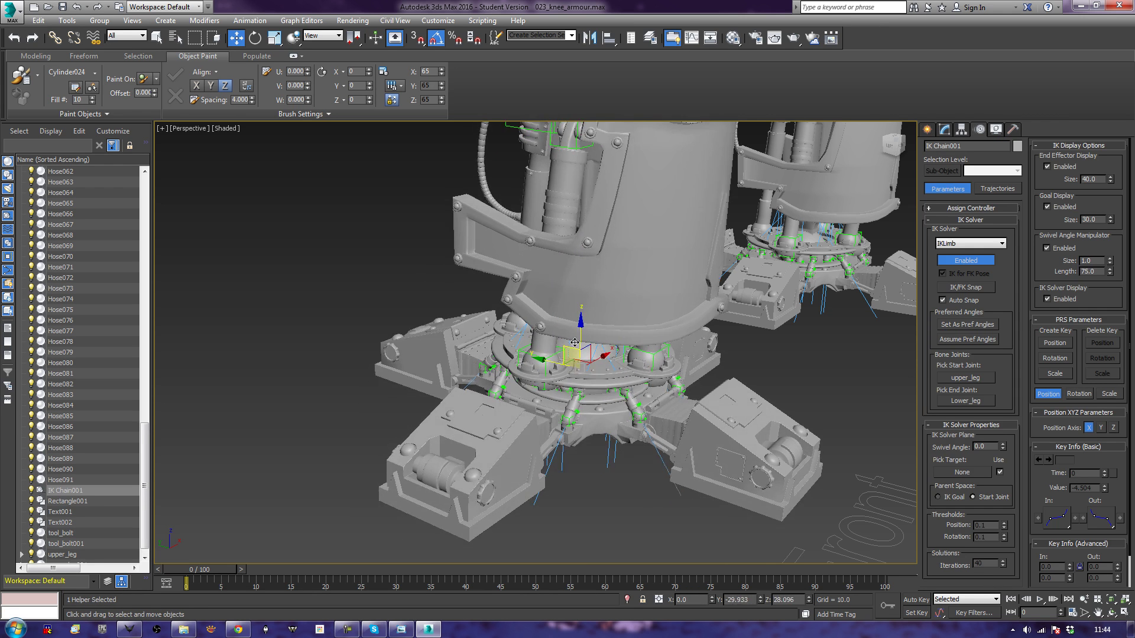
middle_click_drag(591, 345, 574, 328)
left_click_drag(567, 332, 513, 330)
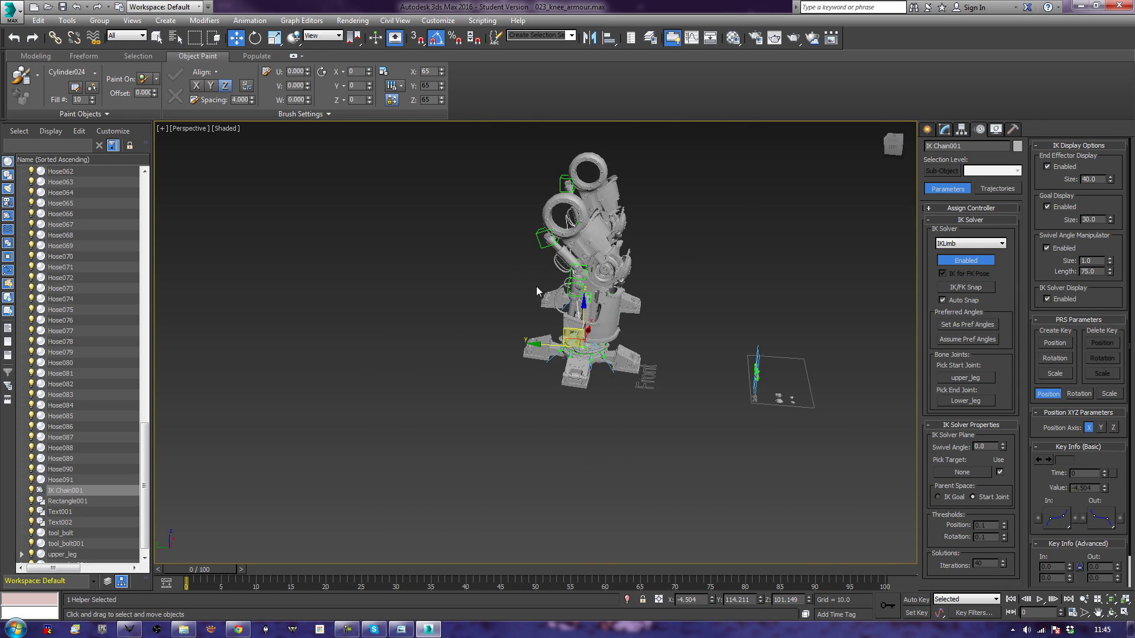
middle_click_drag(536, 286, 593, 268, "alt")
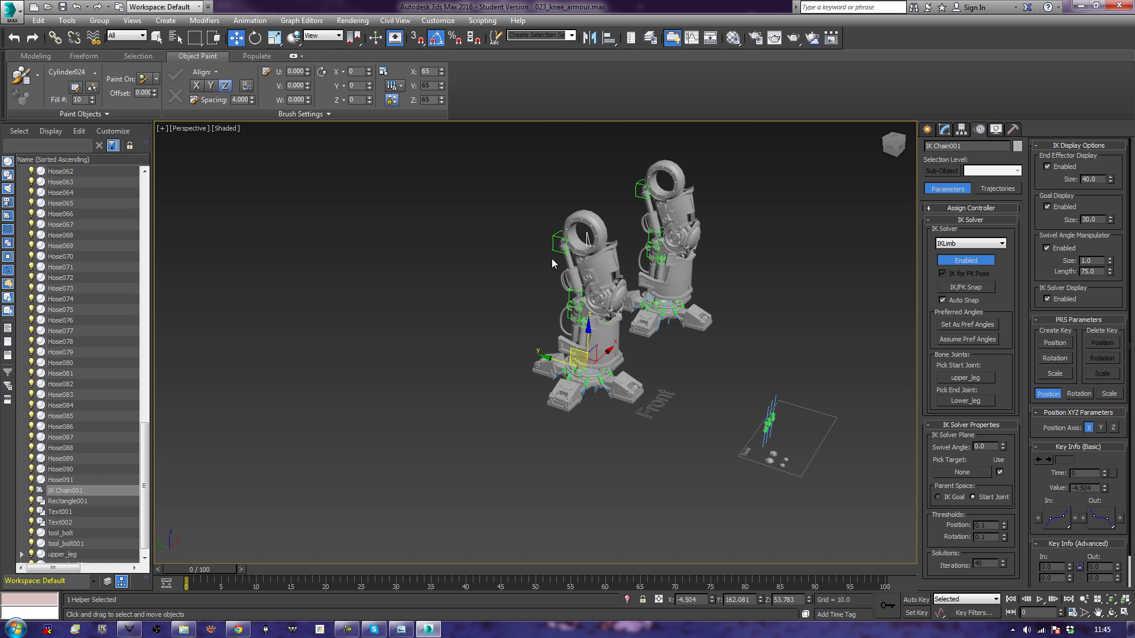
- Draw a circle spline with a radius of about 171 in front of the legs, with rendering enabled in the viewport but not in the renderer
left_click(927, 129)
left_click(948, 150)
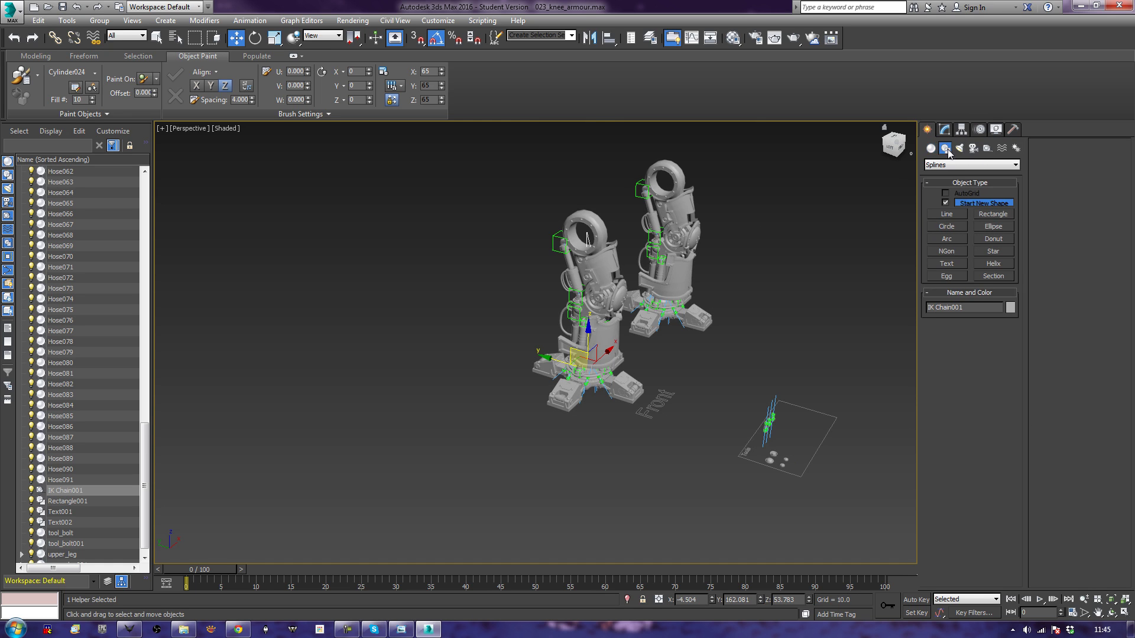
left_click(947, 228)
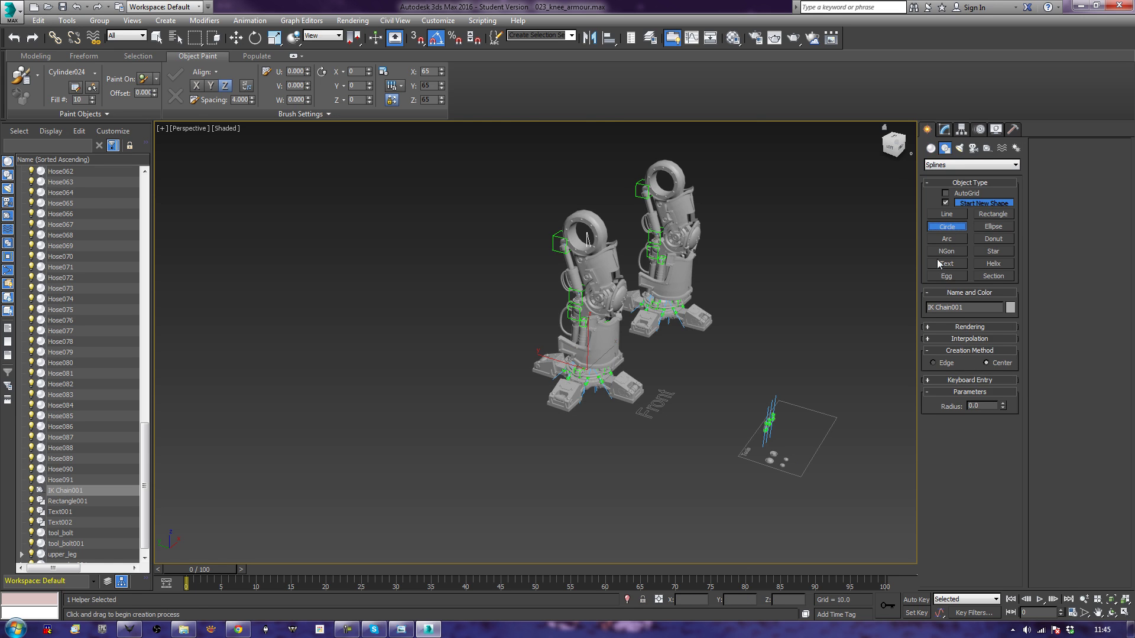
left_click(947, 328)
left_click(953, 340)
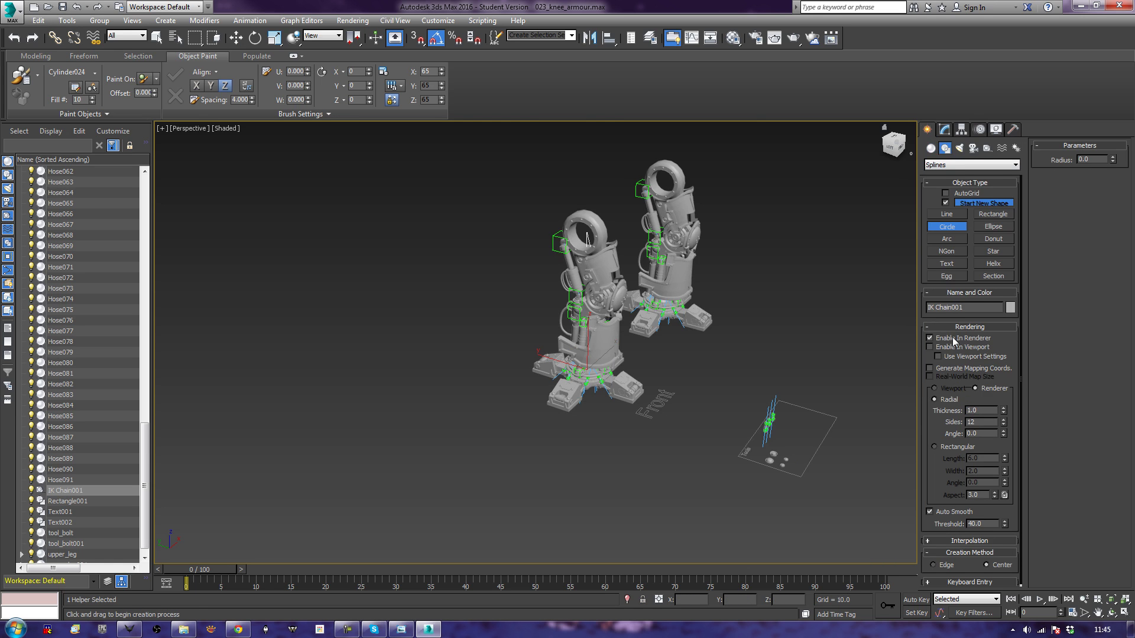
left_click(955, 349)
left_click_drag(671, 473, 684, 507)
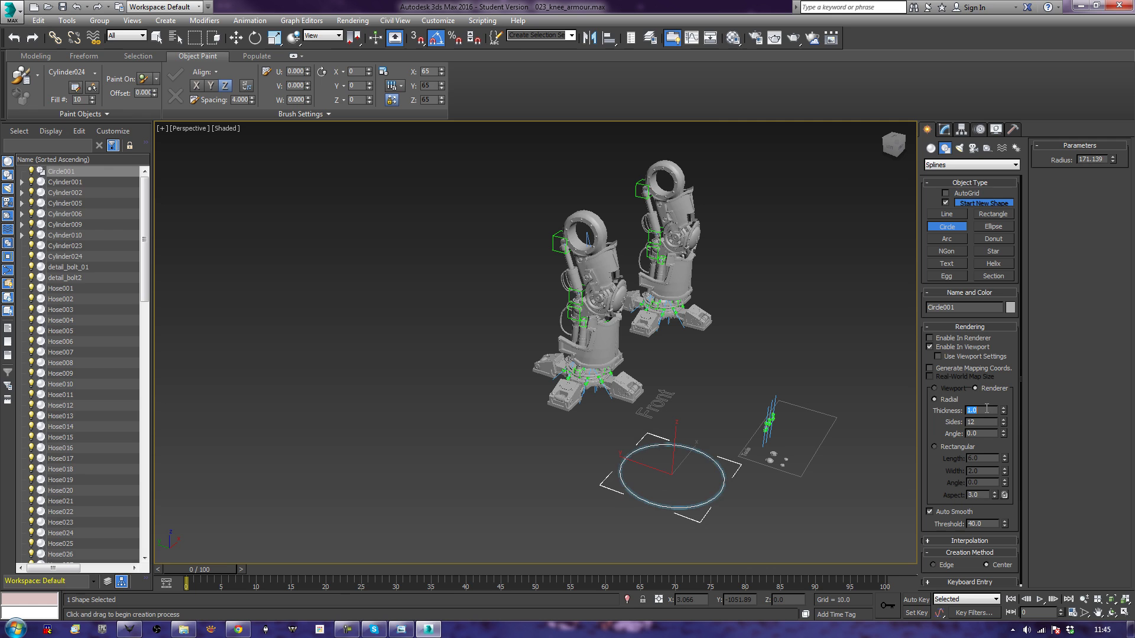
- Set the circle's radial thickness to 15
type("5")
key("Return")
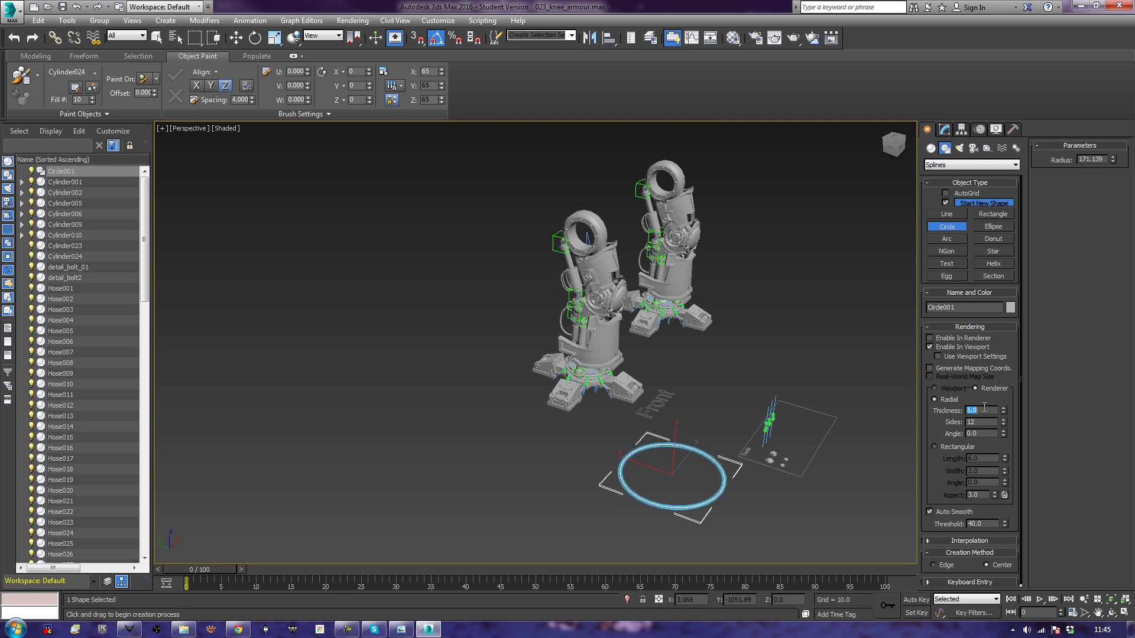
type("15")
key("Return")
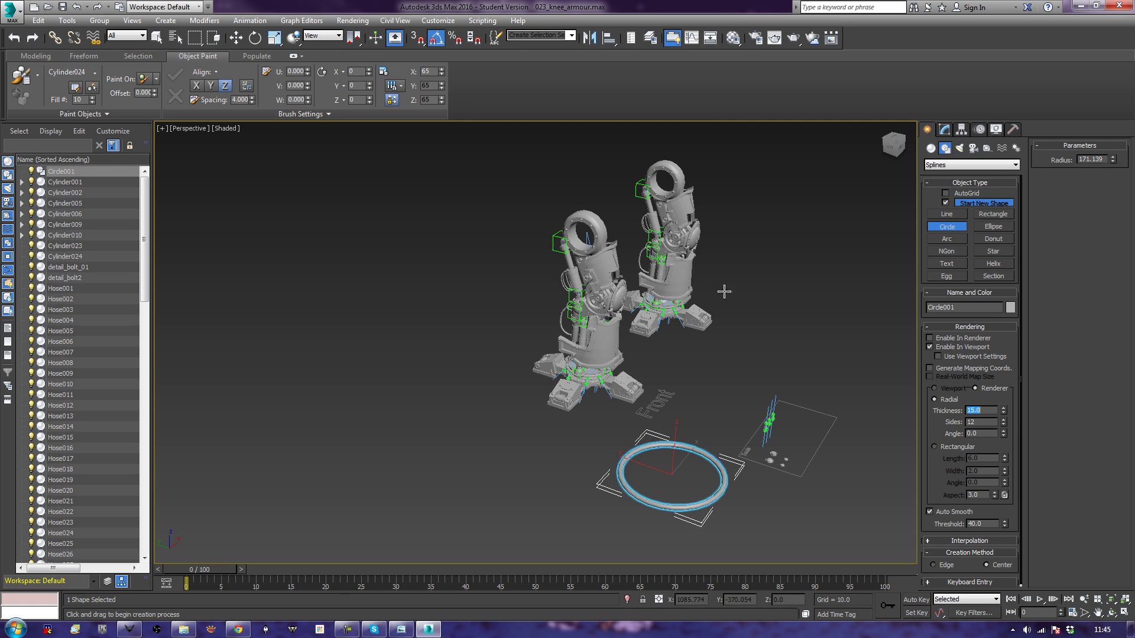
- Finish creating circles and switch the perspective view to wireframe display
left_click(844, 335)
scroll(443, 271, "up", 6)
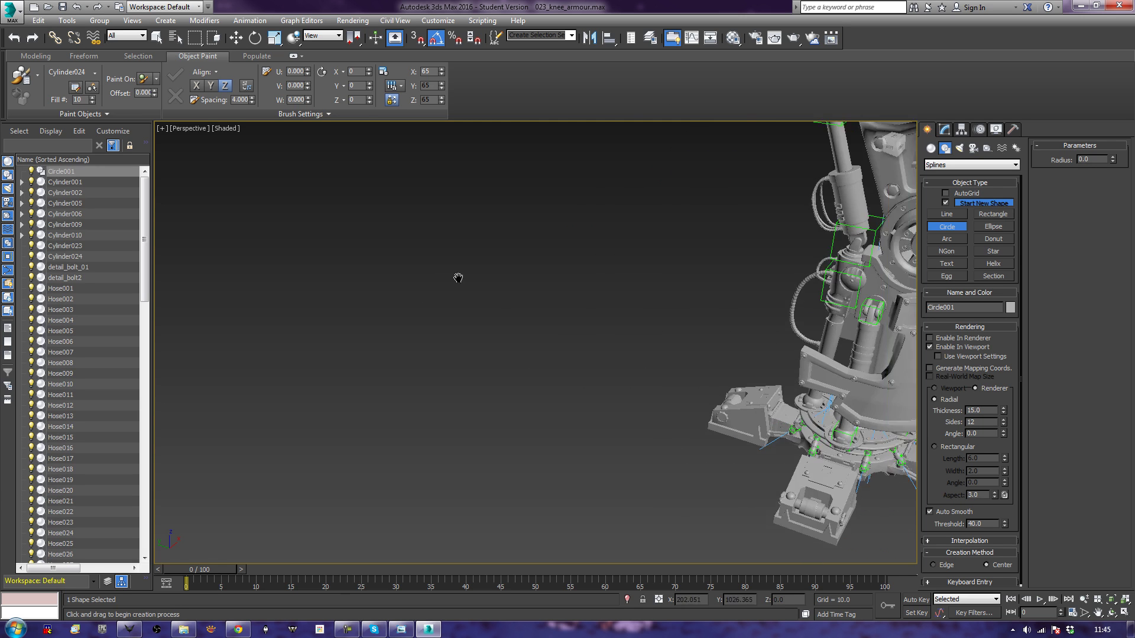
mouse_move(456, 276)
middle_mouse_down()
mouse_move(339, 243)
mouse_move(321, 218)
middle_mouse_up()
key("F3")
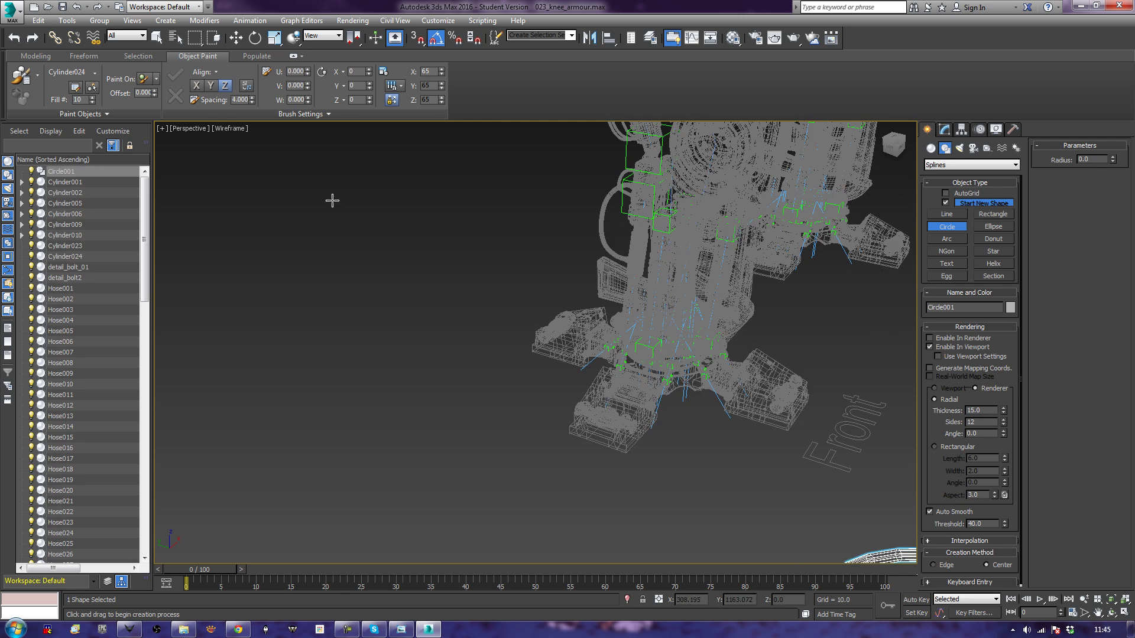
middle_click_drag(463, 289, 411, 268)
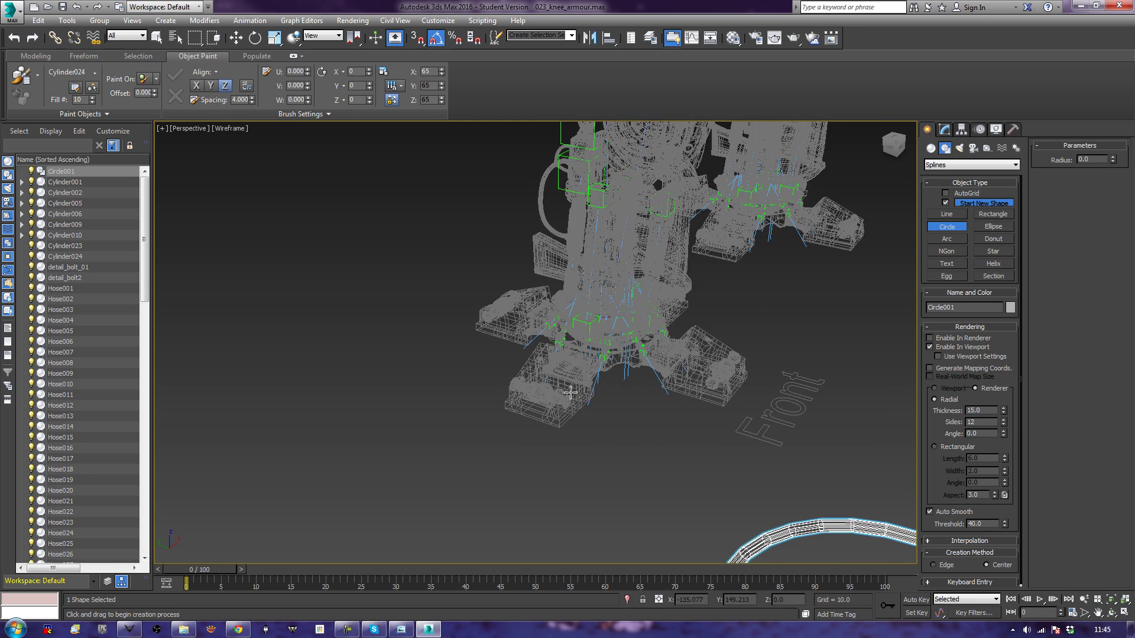
middle_click_drag(570, 392, 473, 324, "alt")
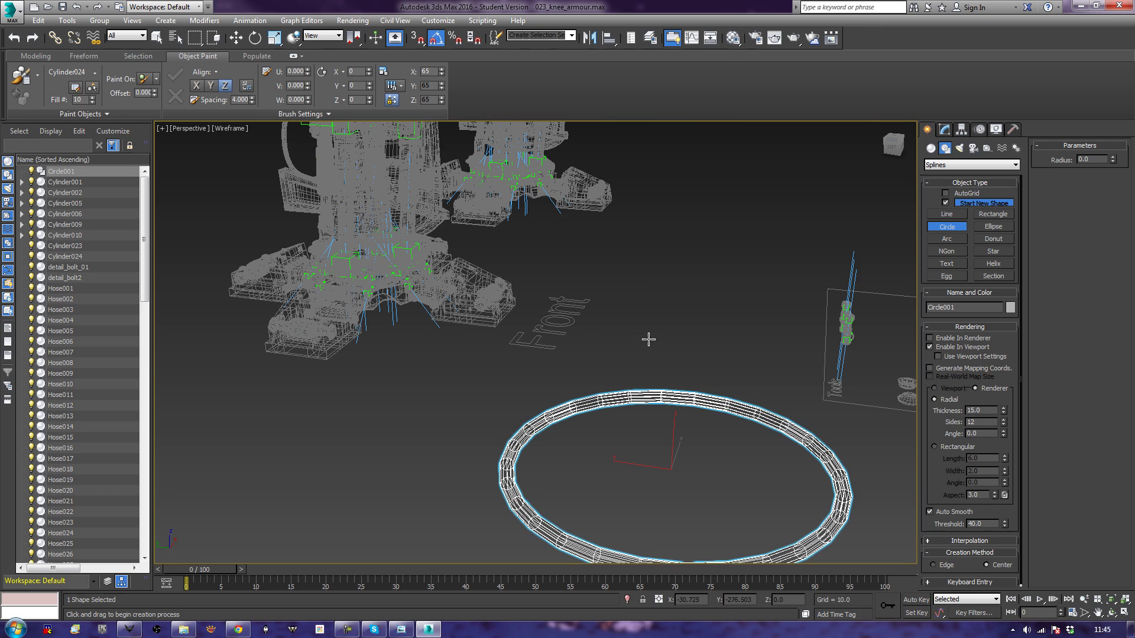
- Align the circle to IK Chain001 in X, Y and Z position, pivot point to pivot point, picking the target from the object list
left_click(608, 39)
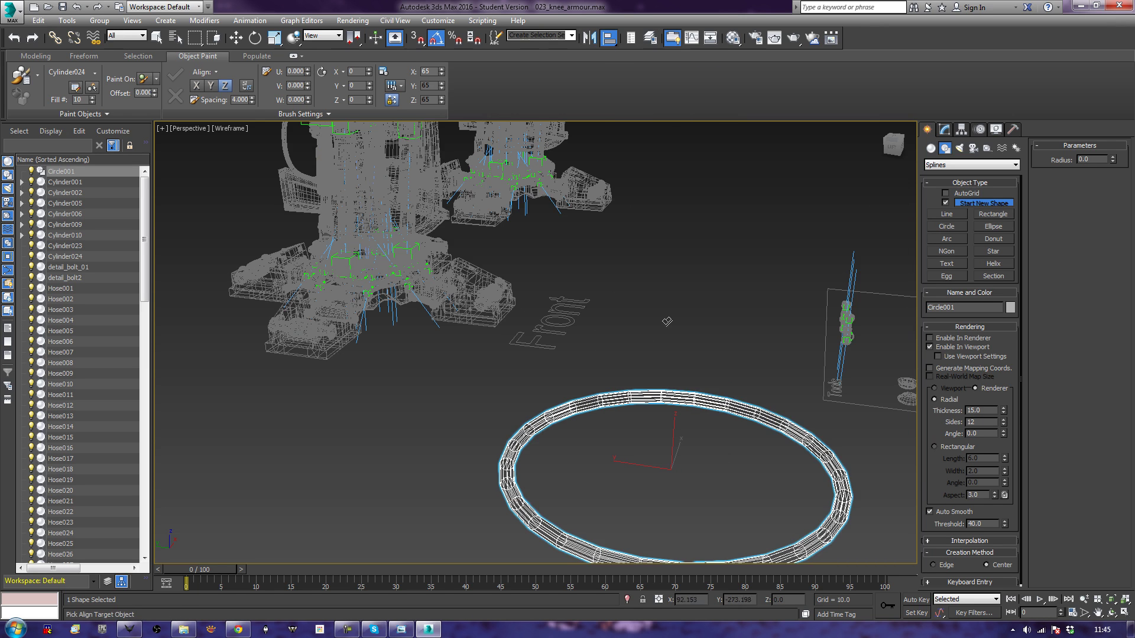
key("h")
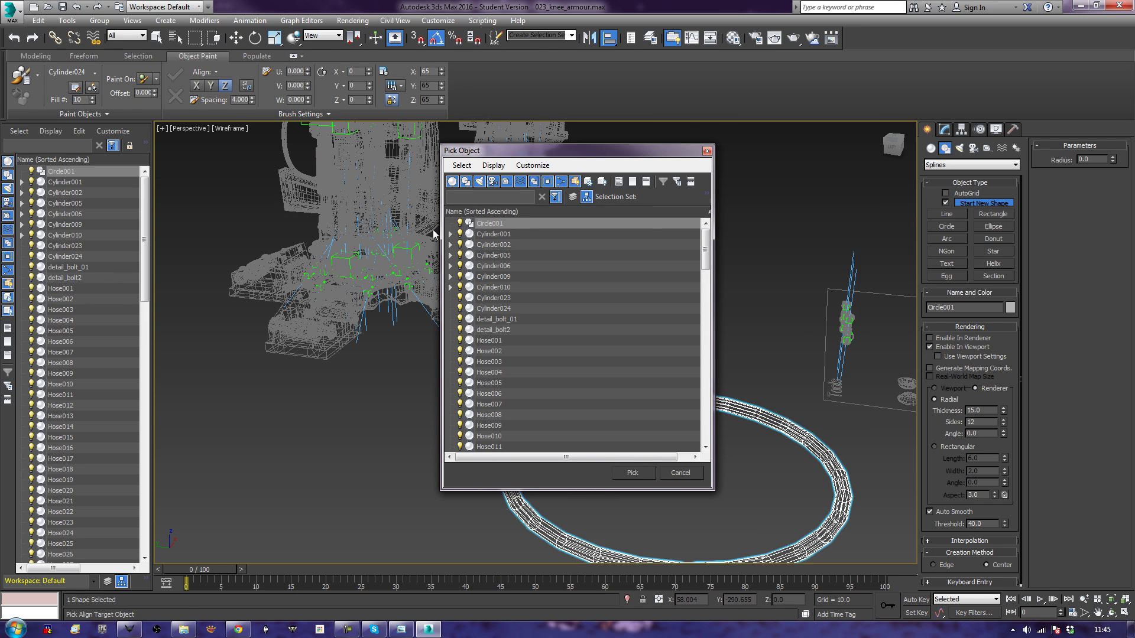
left_click(453, 182)
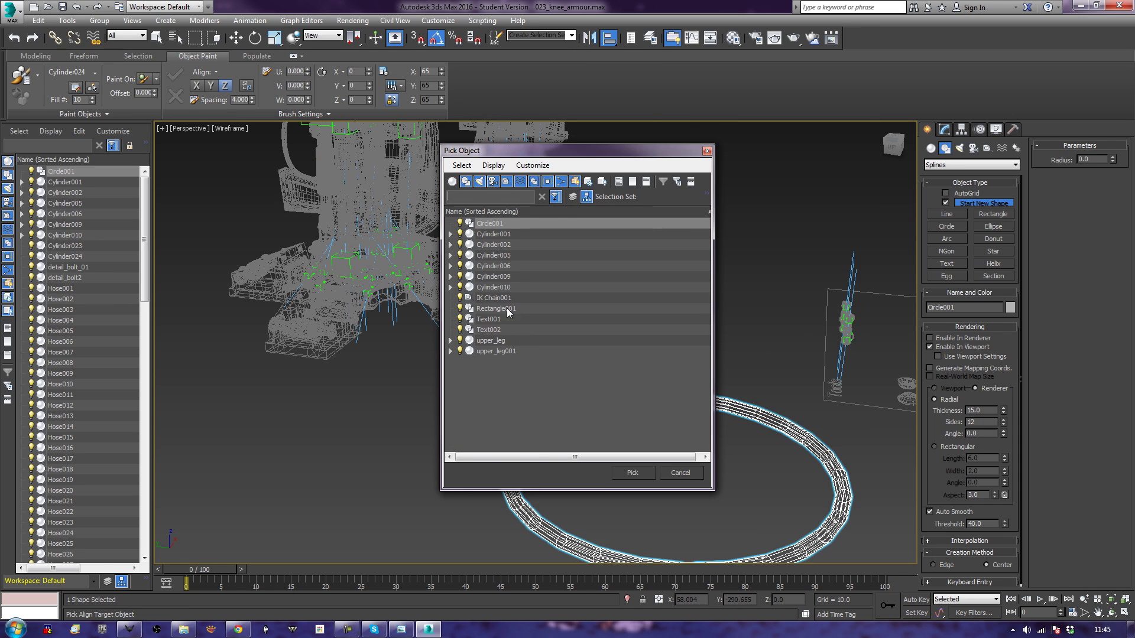
left_click(493, 299)
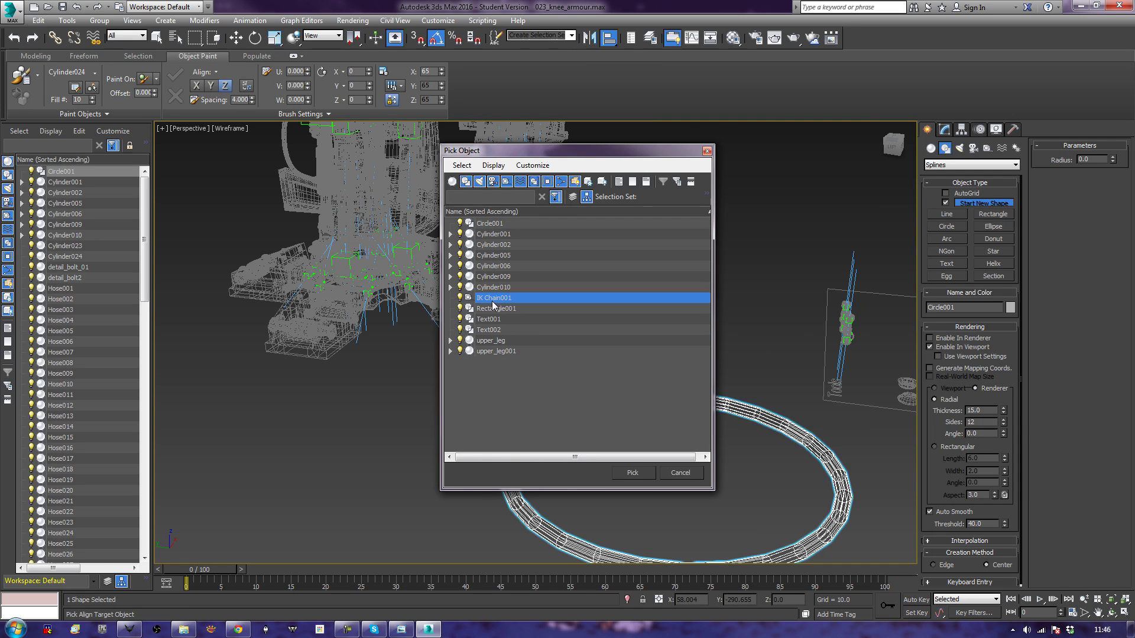
left_click(634, 472)
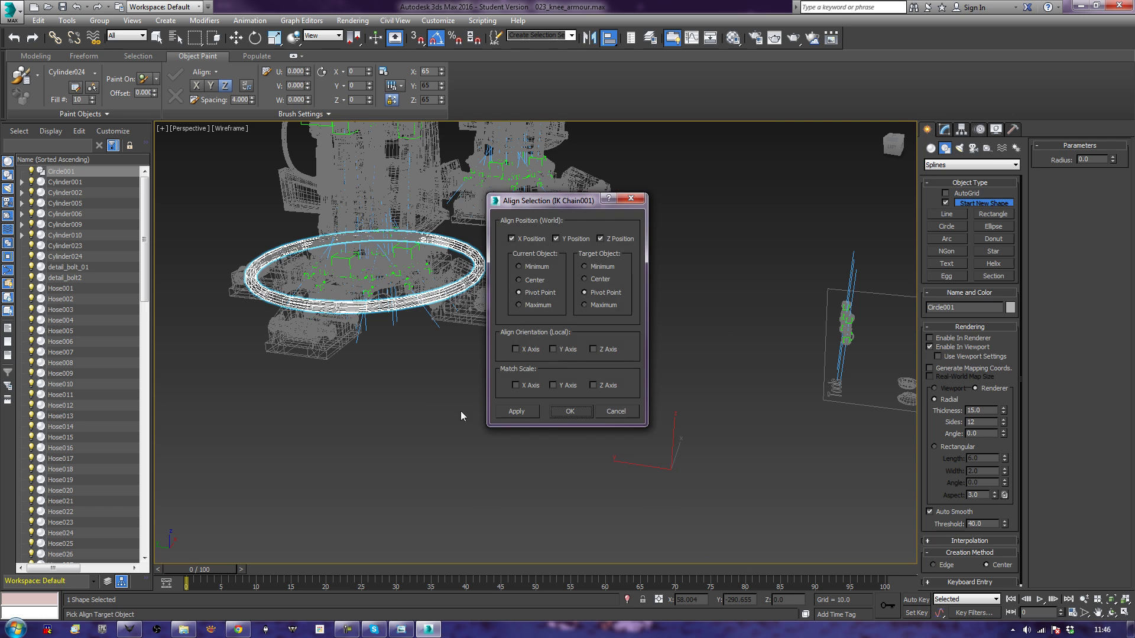
left_click(569, 412)
- Filter geometry objects out of the scene object list
middle_click_drag(423, 408, 614, 442)
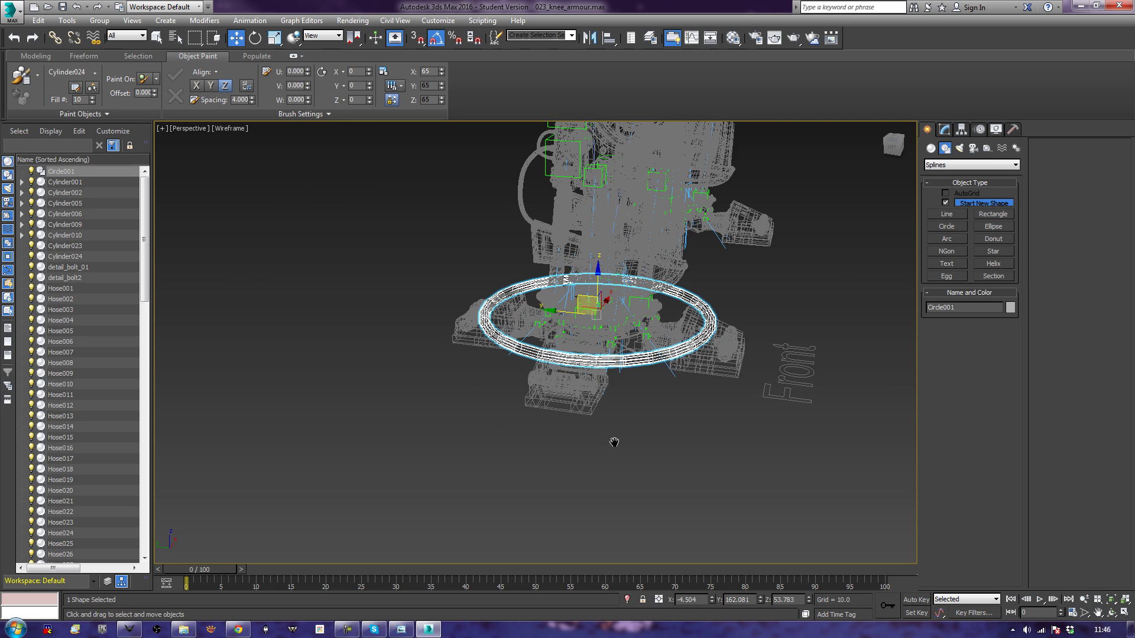
left_click(7, 161)
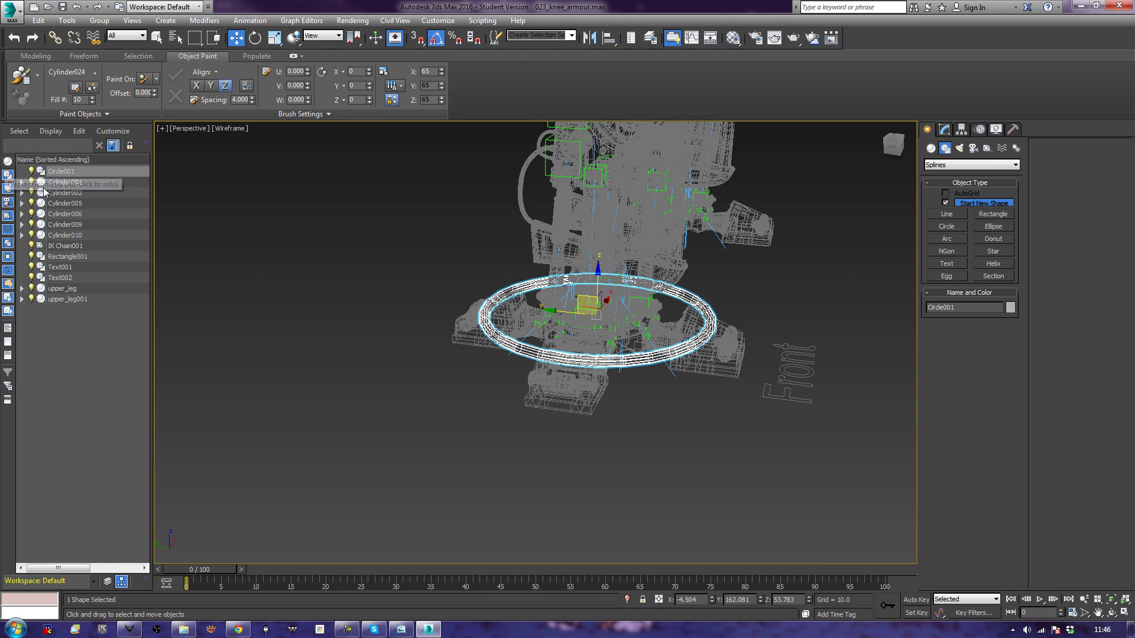
- Link IK Chain001 to the circle around the foot, making the circle its parent
left_click(65, 245)
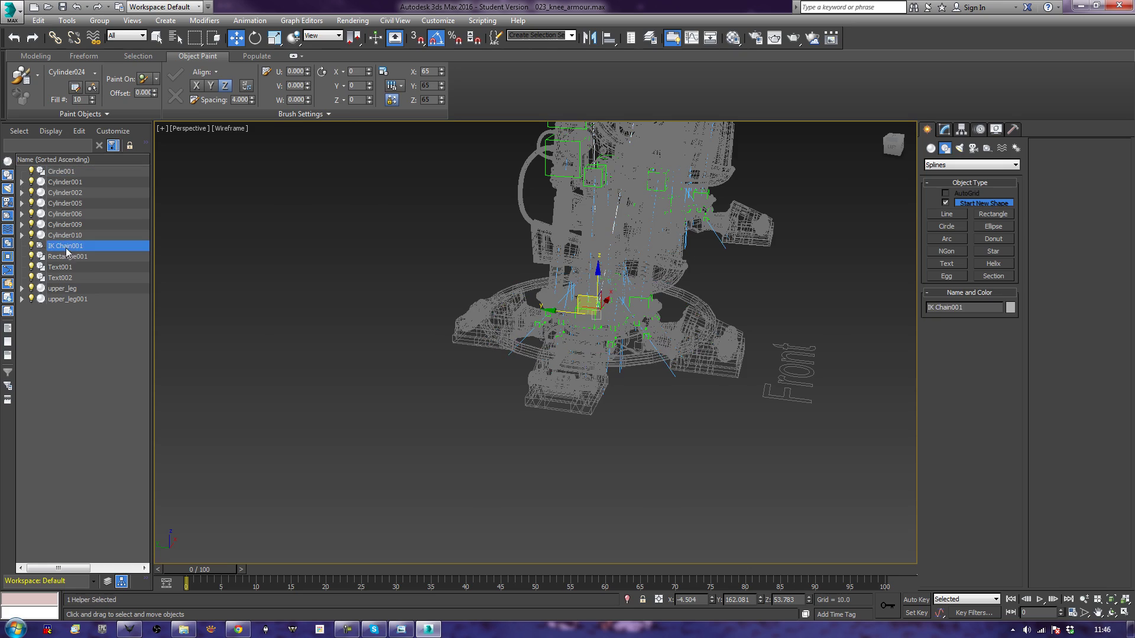
scroll(586, 432, "up", 5)
middle_click_drag(585, 431, 592, 483)
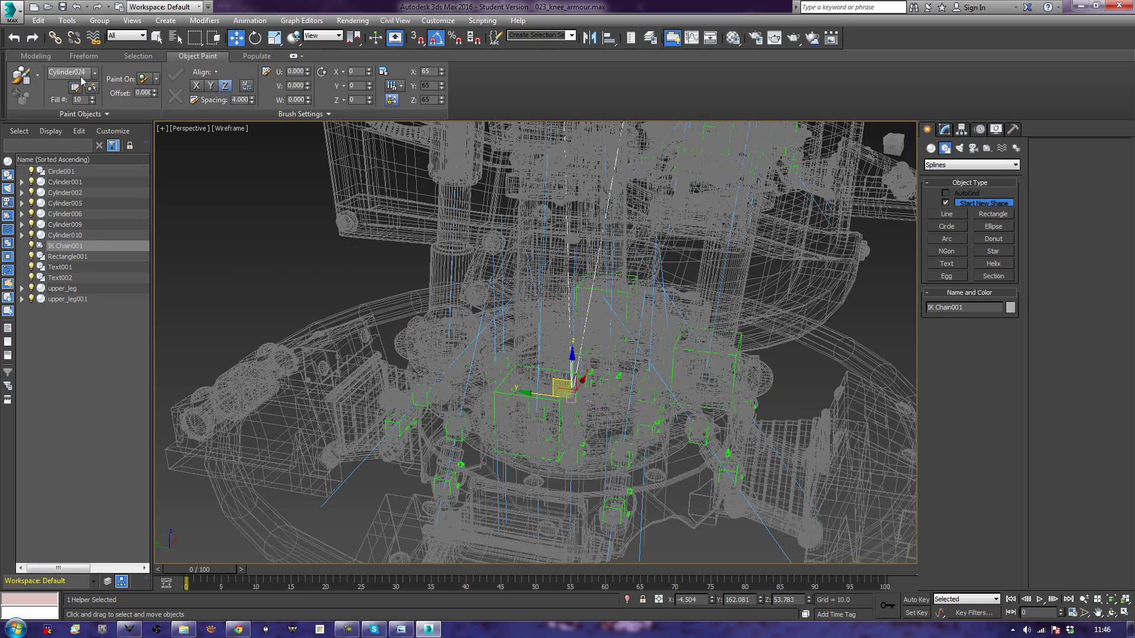
left_click(55, 37)
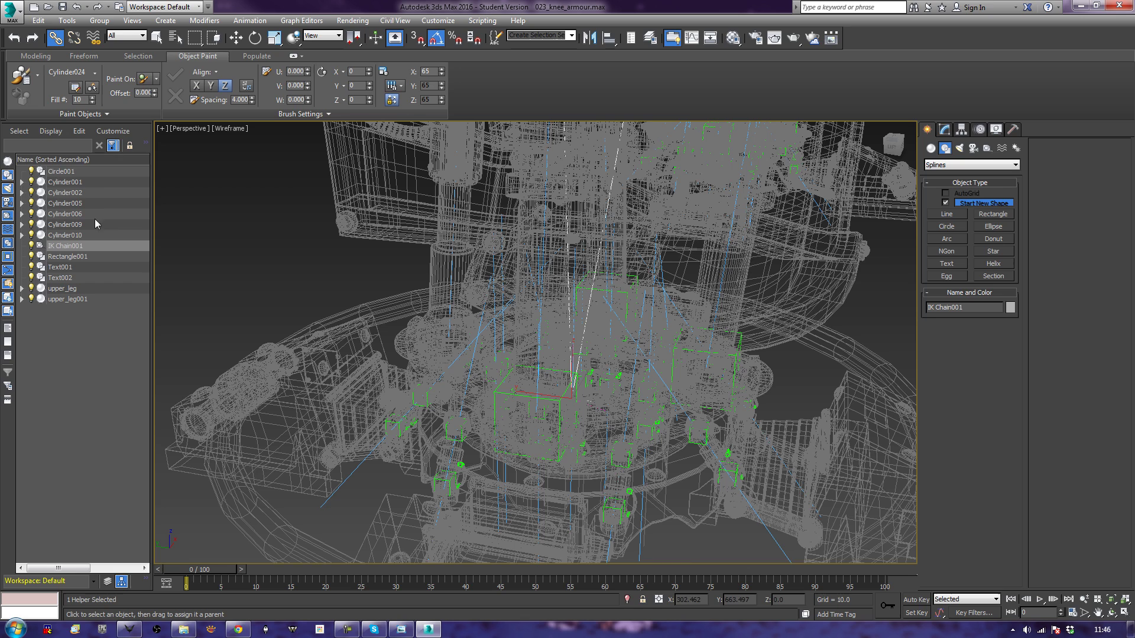
scroll(271, 236, "down", 3)
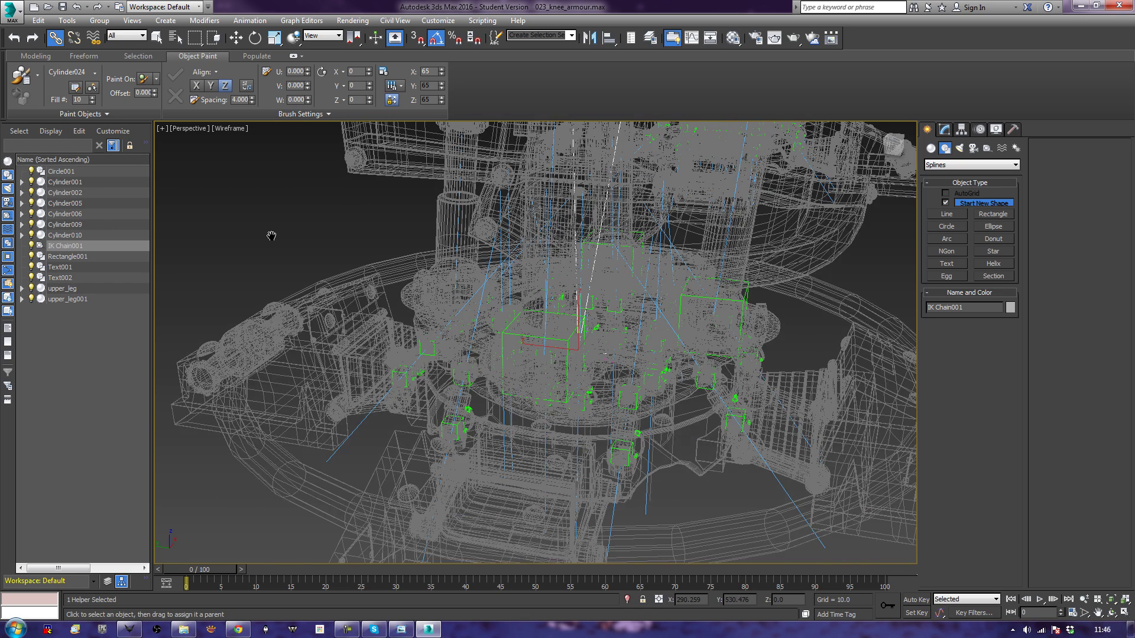
scroll(272, 236, "down", 2)
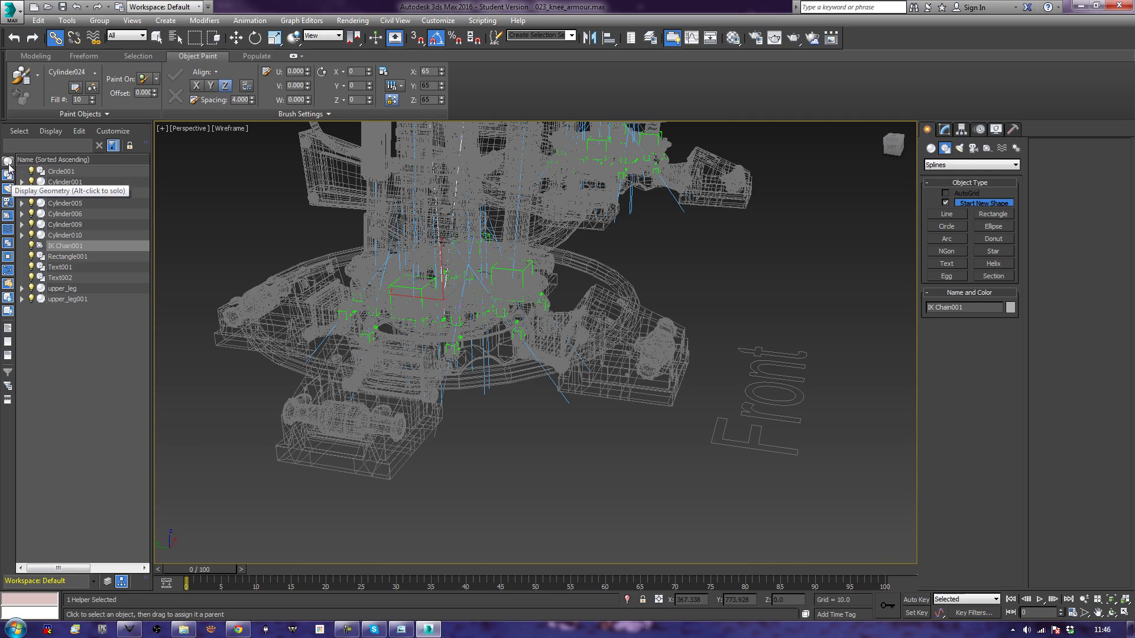
scroll(494, 356, "up", 4)
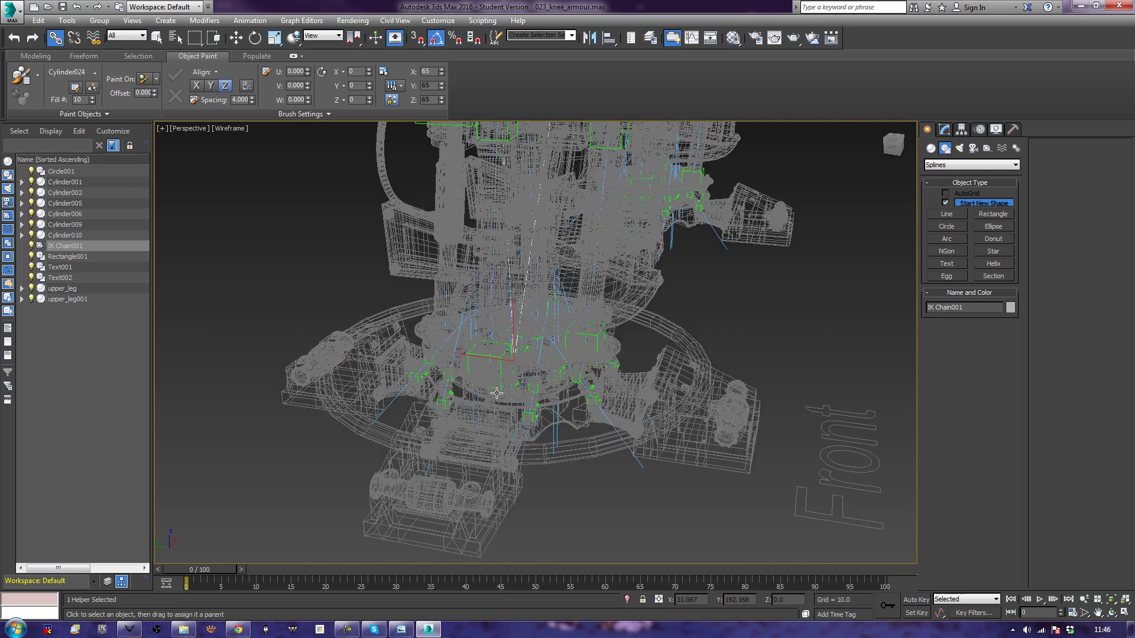
scroll(494, 356, "up", 4)
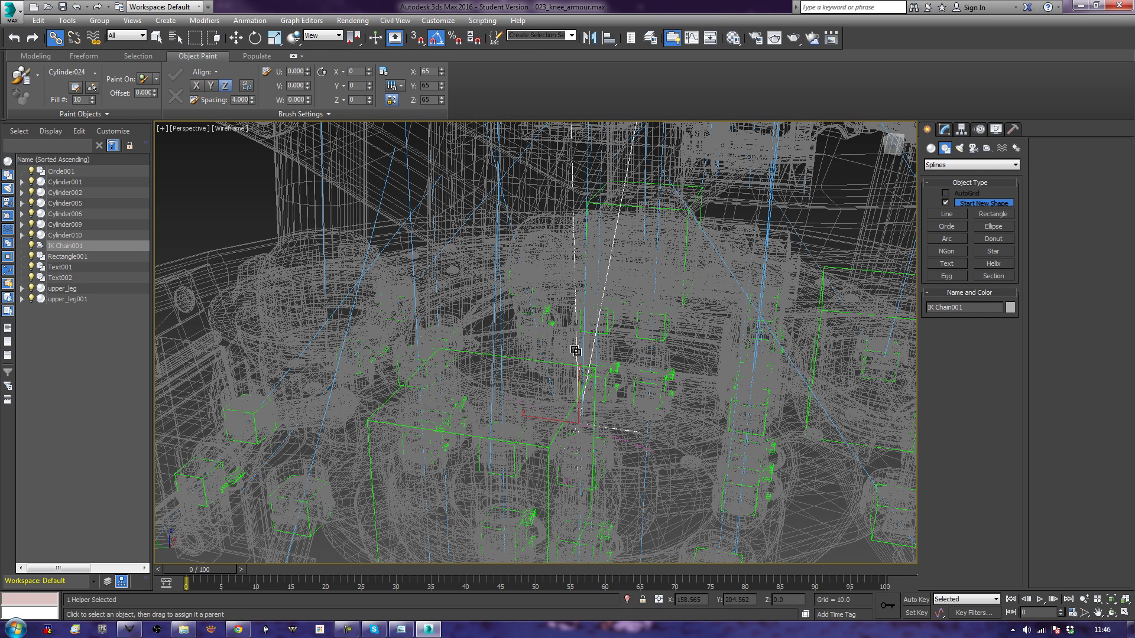
scroll(758, 465, "up", 5)
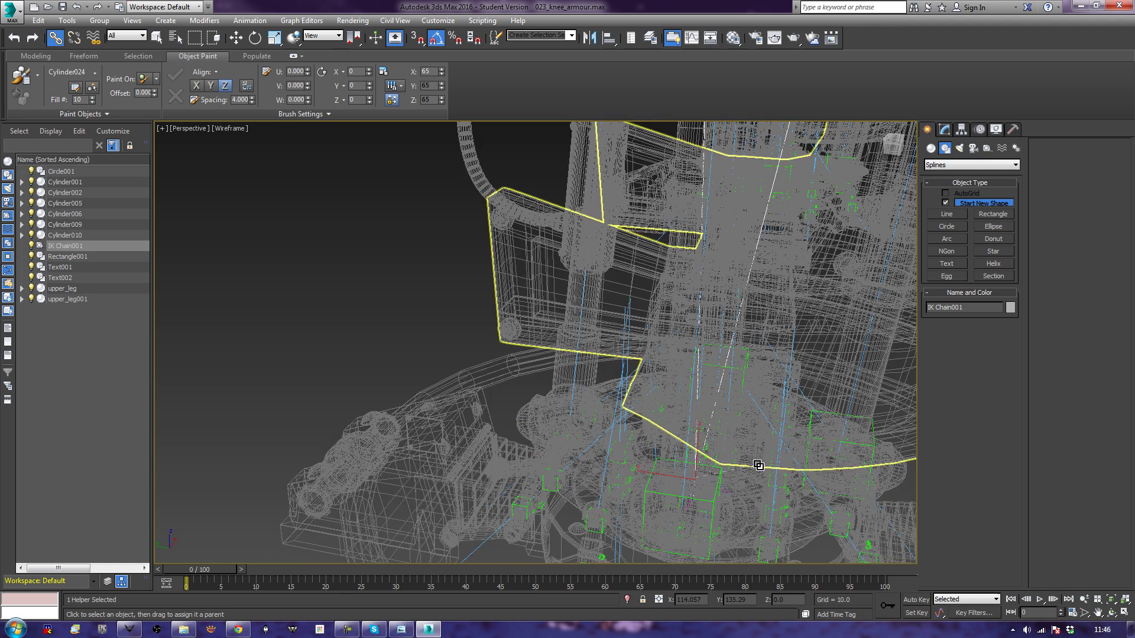
scroll(758, 465, "down", 6)
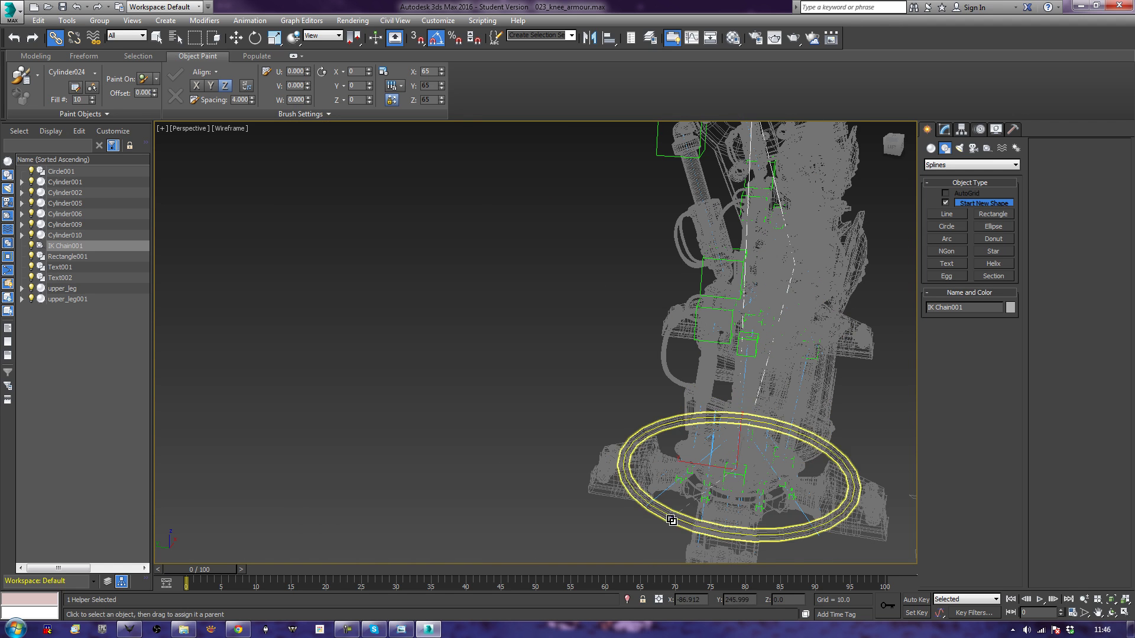
left_click_drag(671, 520, 670, 520)
left_click(651, 548)
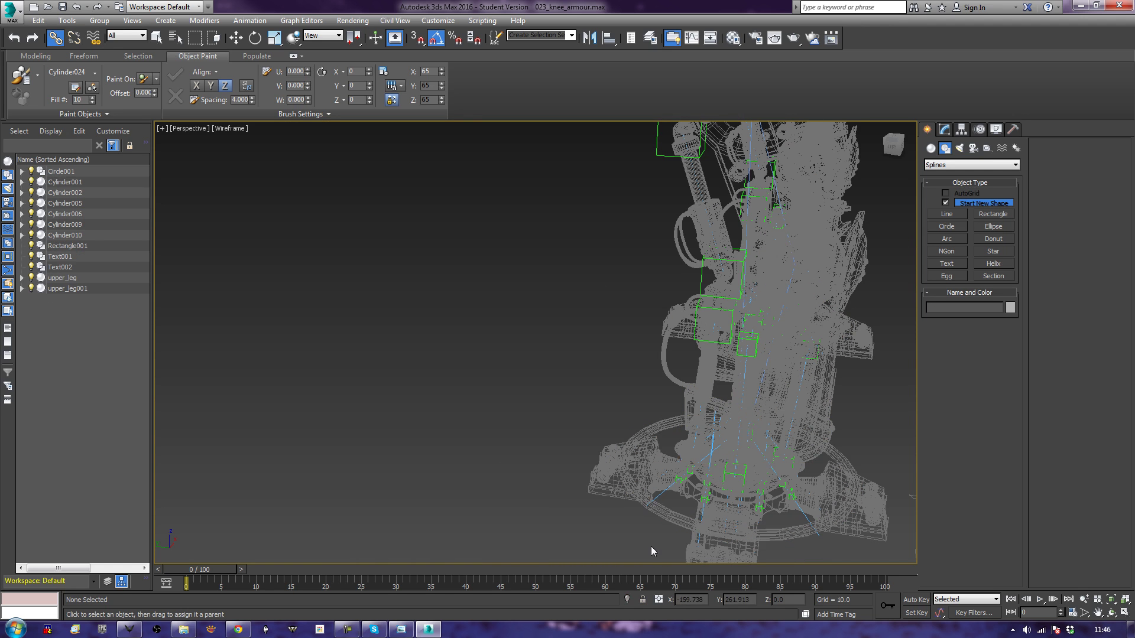
- Select the circle around the foot and undo the link that parented IK Chain001 to it
right_click(651, 547)
left_click(554, 470)
middle_click_drag(566, 502, 529, 409)
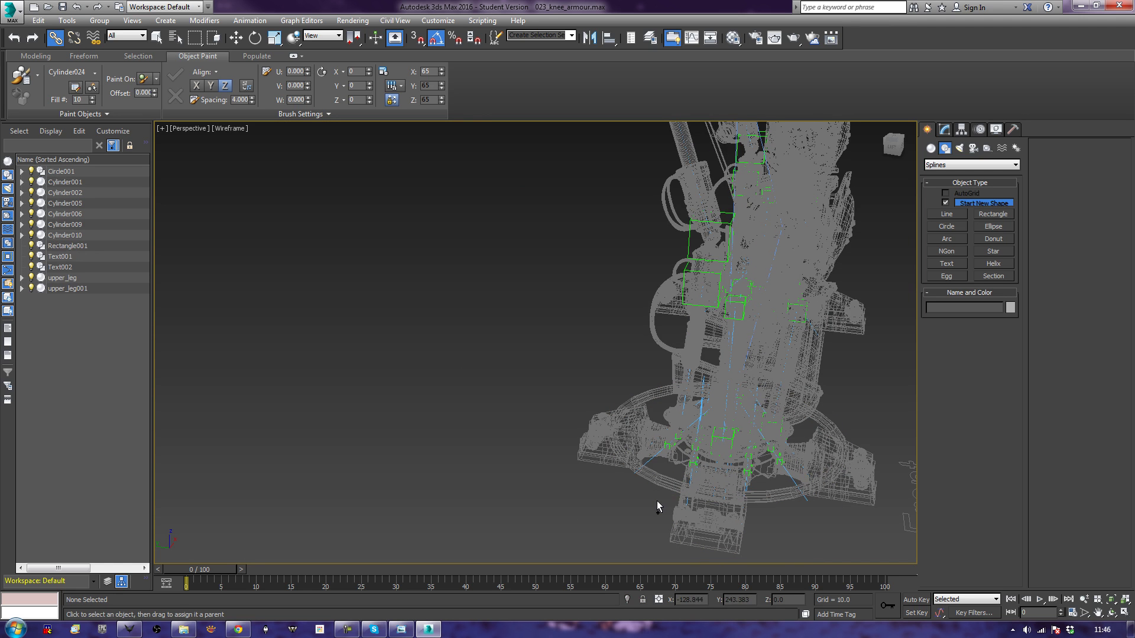
left_click(655, 481)
middle_click_drag(555, 468, 505, 414)
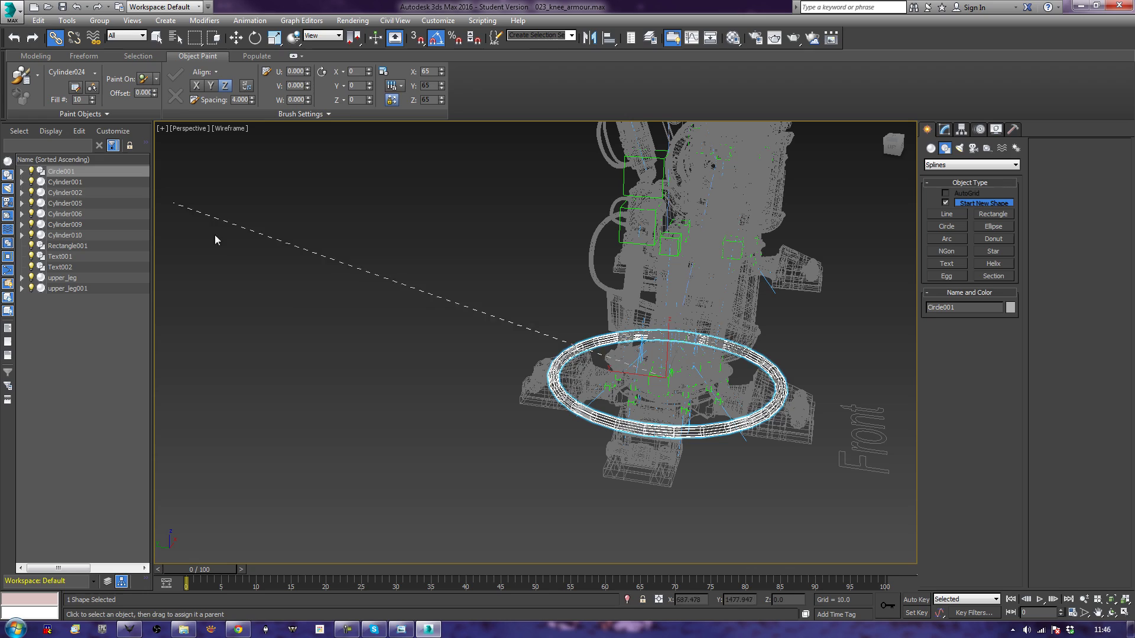
key("ctrl+z")
key("ctrl+z")
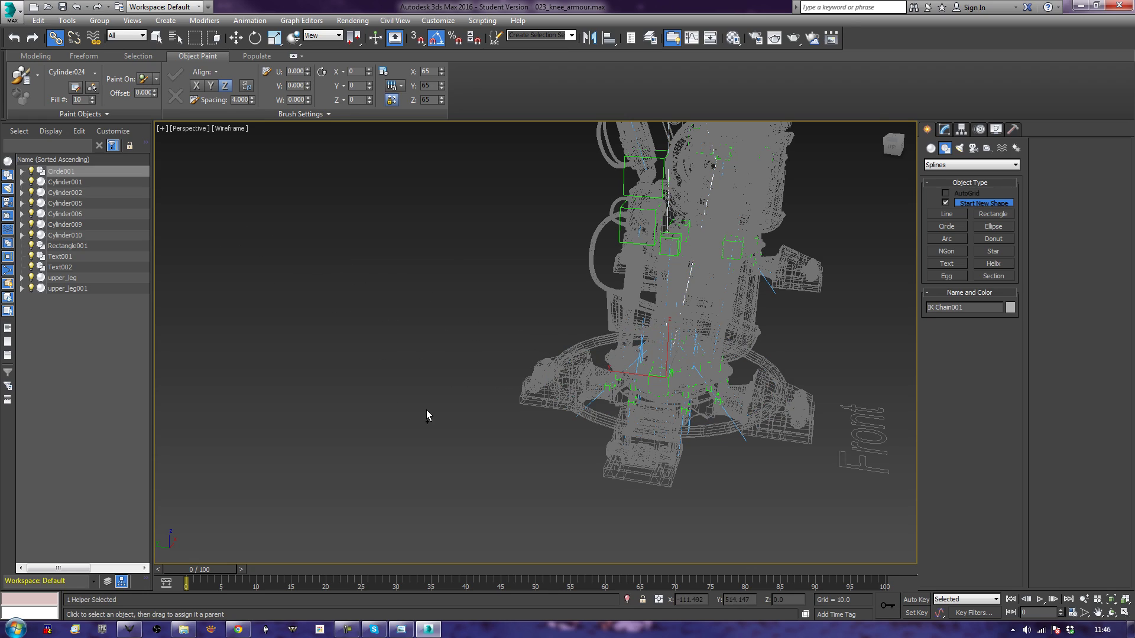
- Pick IK Chain001 out of the leg's overlapping wireframe geometry in the perspective view
middle_click_drag(594, 461, 586, 458)
scroll(586, 458, "up", 10)
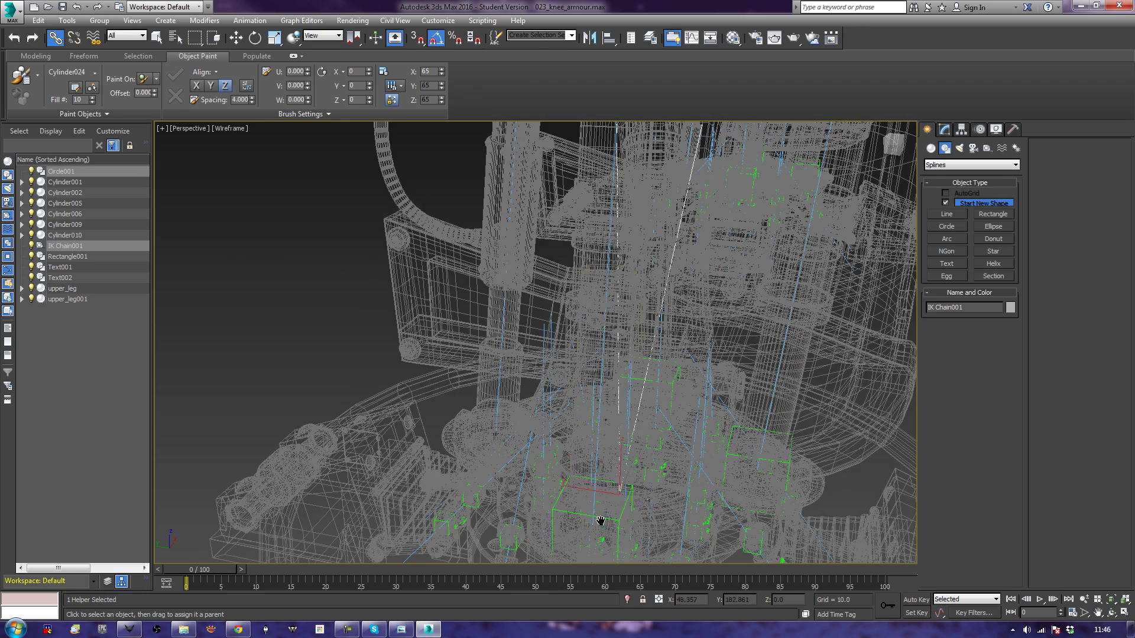
left_click(627, 454)
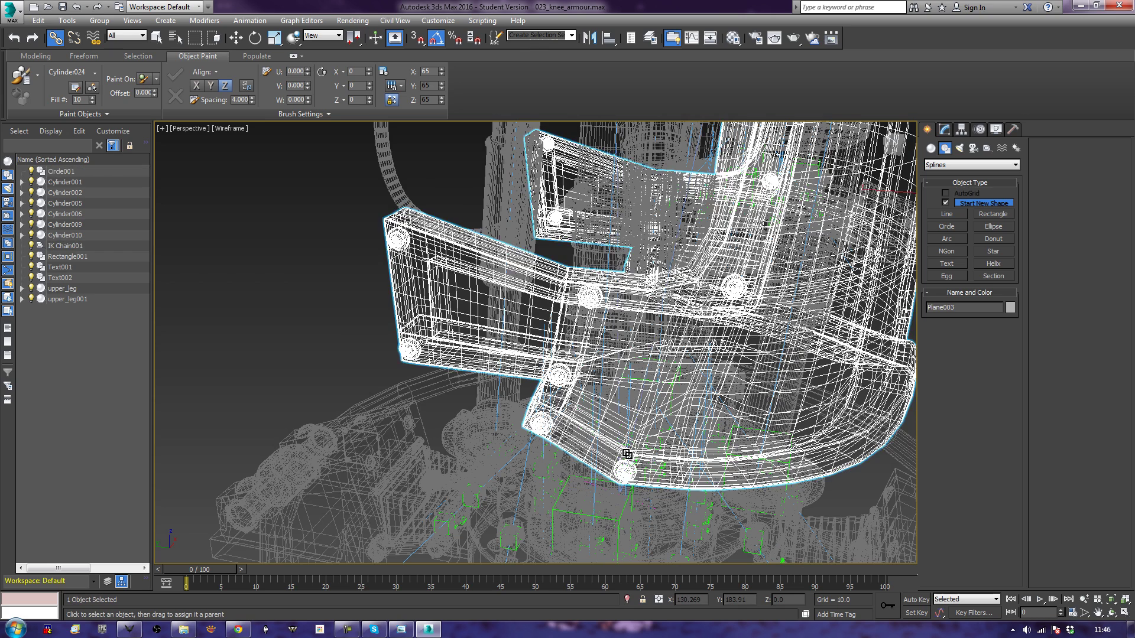
left_click(628, 454)
left_click(627, 455)
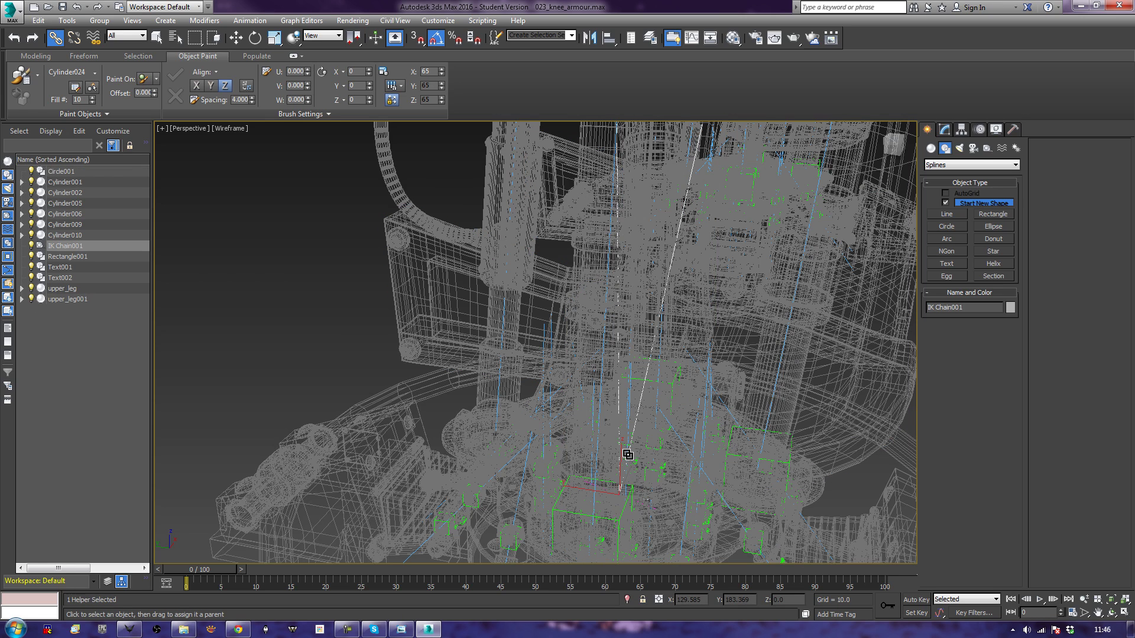
left_click(627, 454)
left_click(627, 454)
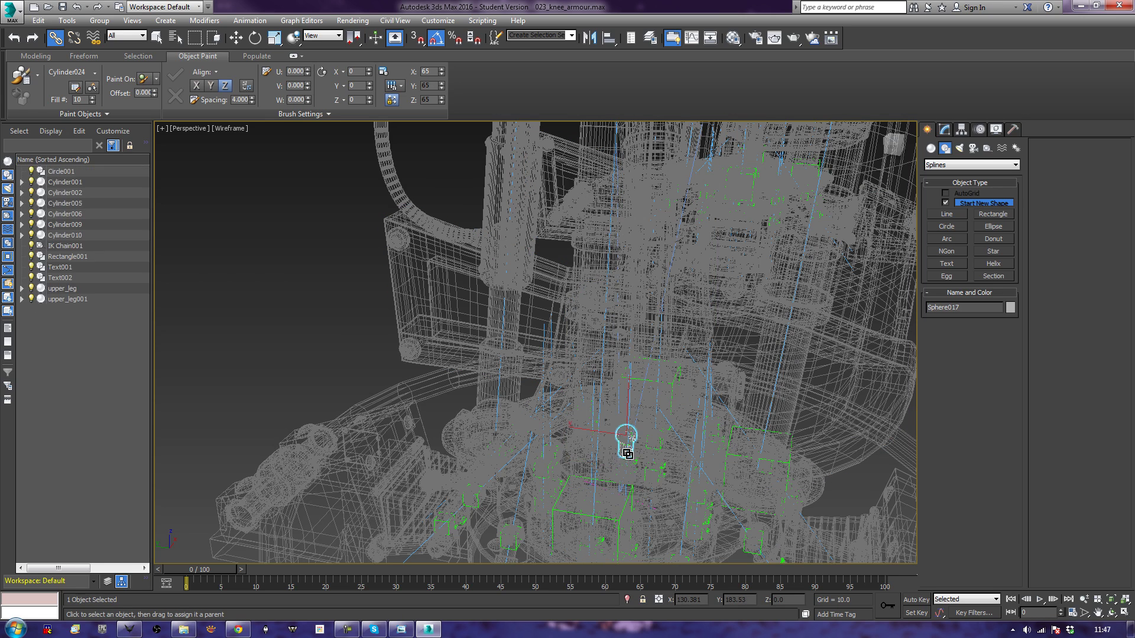
middle_click_drag(596, 506, 606, 435)
scroll(600, 356, "down", 4)
middle_click_drag(613, 244, 614, 319)
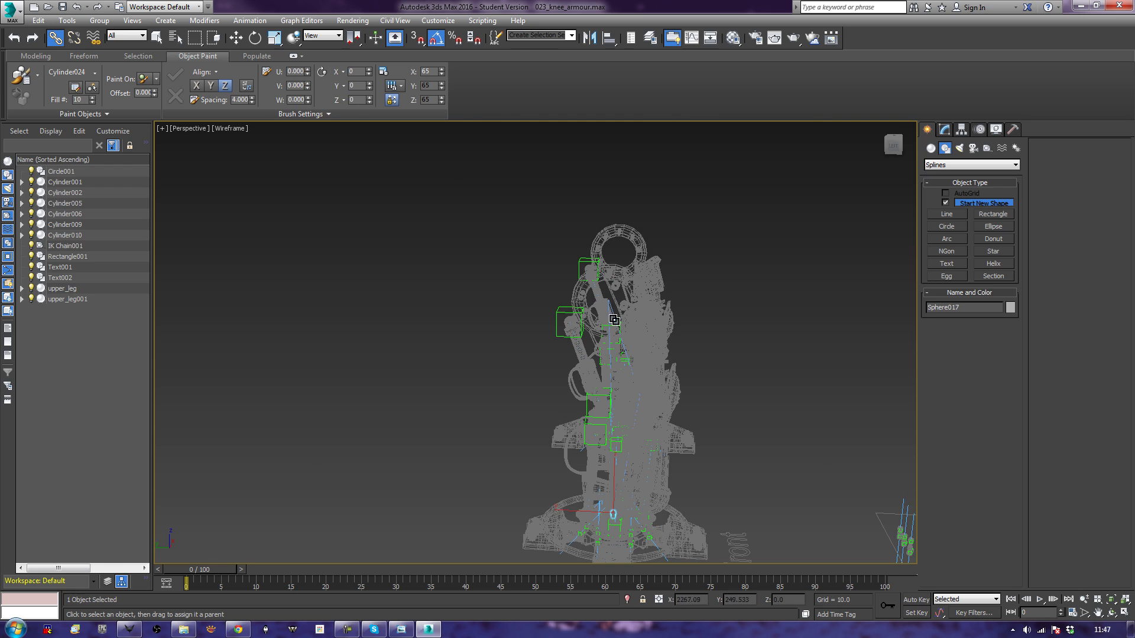
left_click(609, 305)
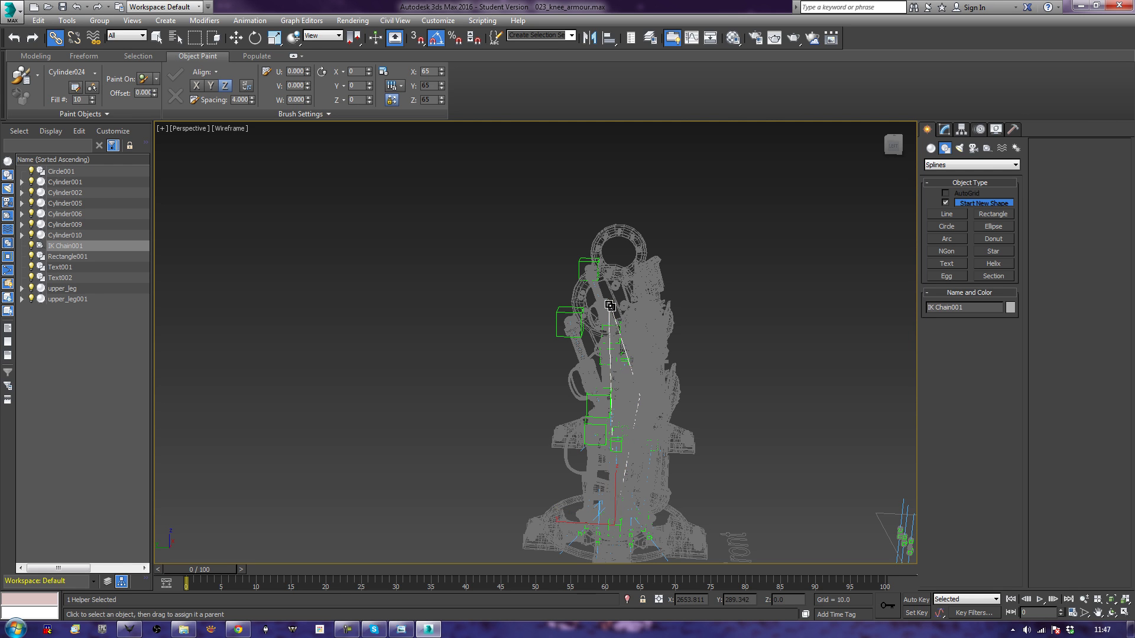
- Link the circle around the foot to IK Chain001, making the chain its parent
middle_click_drag(644, 350, 633, 275)
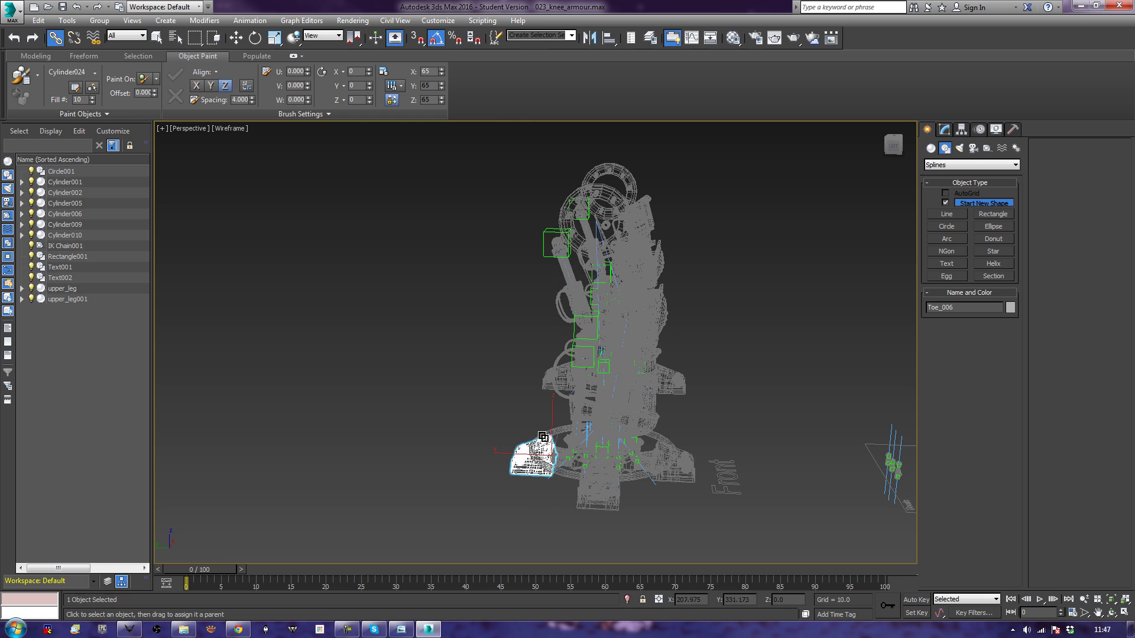
left_click(557, 431)
left_click_drag(557, 431, 596, 233)
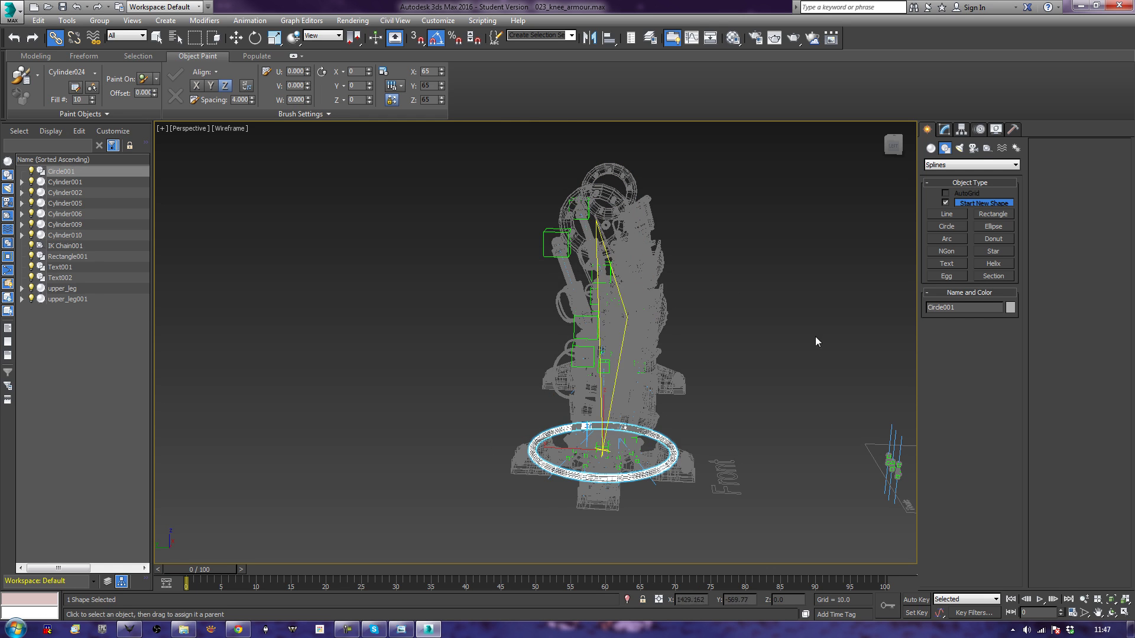
left_click(815, 336)
- Test-move the circle as a child of the IK chain and undo the move
left_click(670, 438)
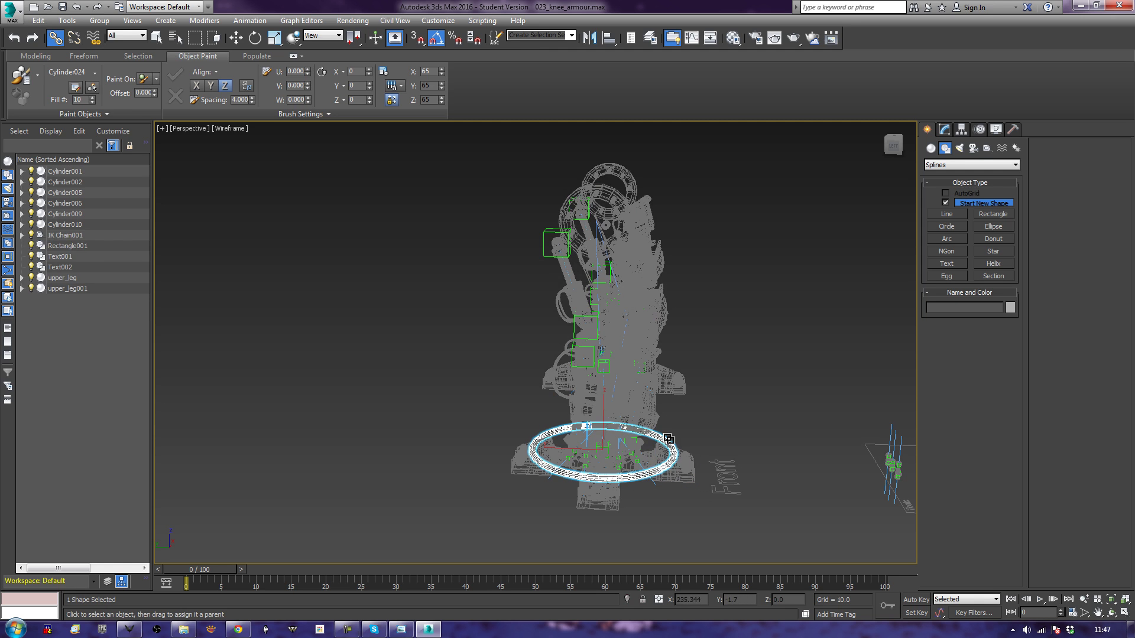
key("w")
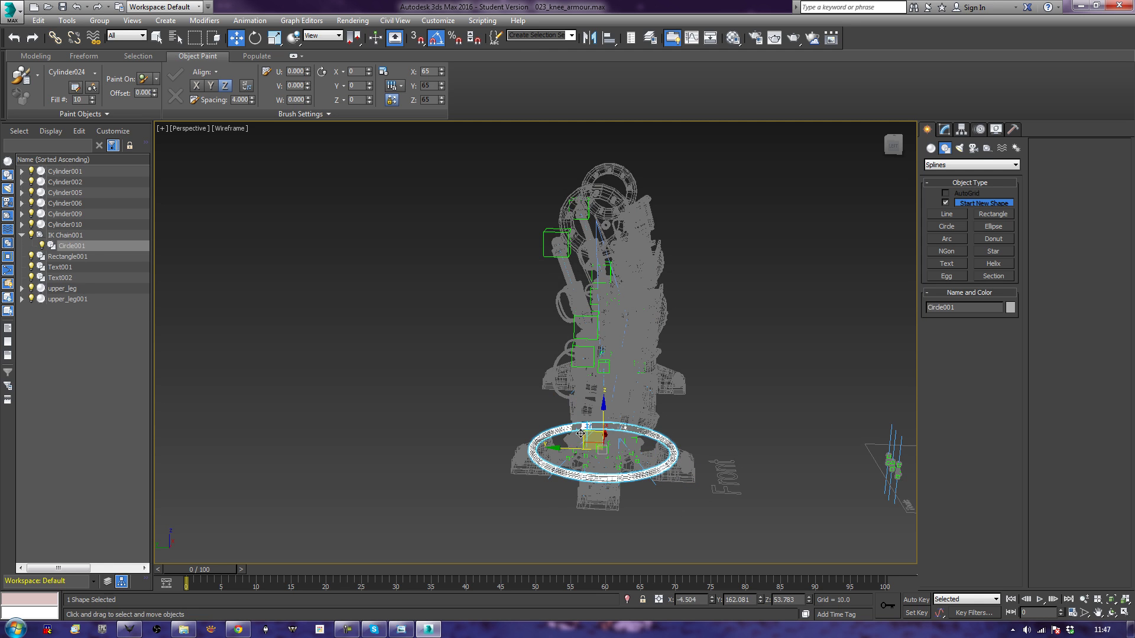
left_click_drag(586, 434, 574, 456)
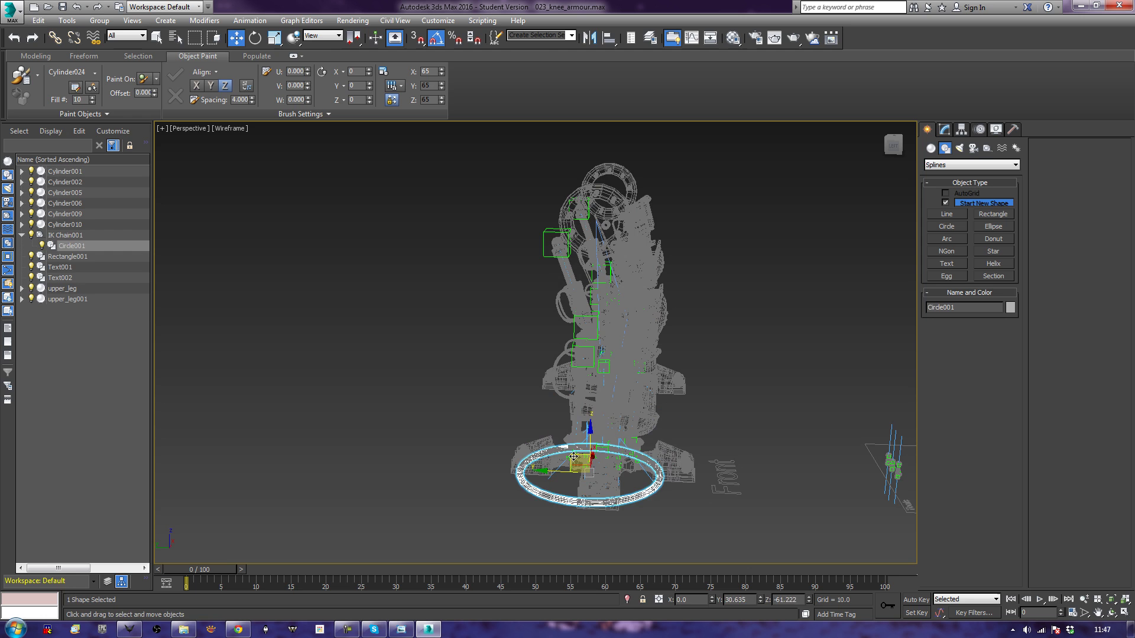
key("ctrl+z")
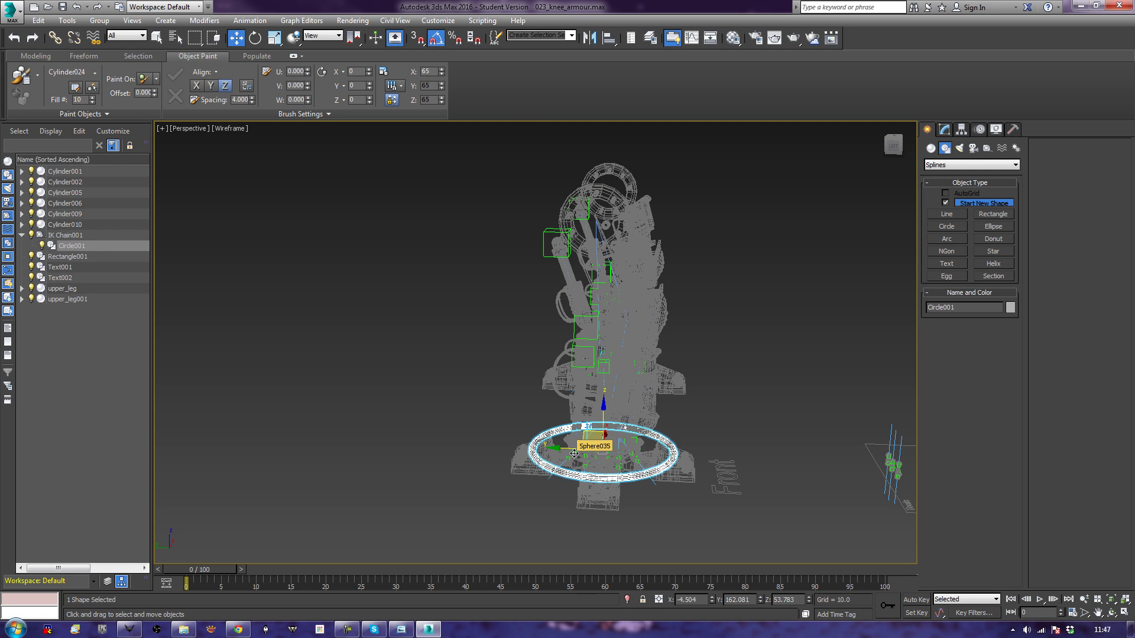
- Test-move IK Chain001, undo the move, and link the chain to Circle001 as its child
left_click(596, 233)
left_click_drag(593, 440, 575, 564)
key("ctrl+z")
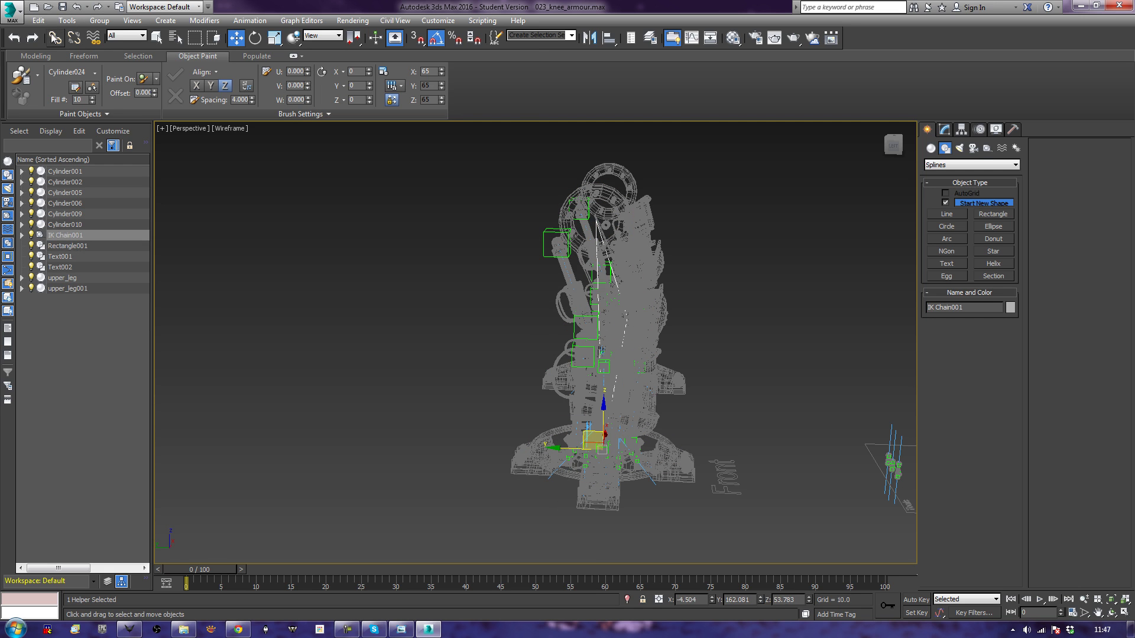
left_click(55, 37)
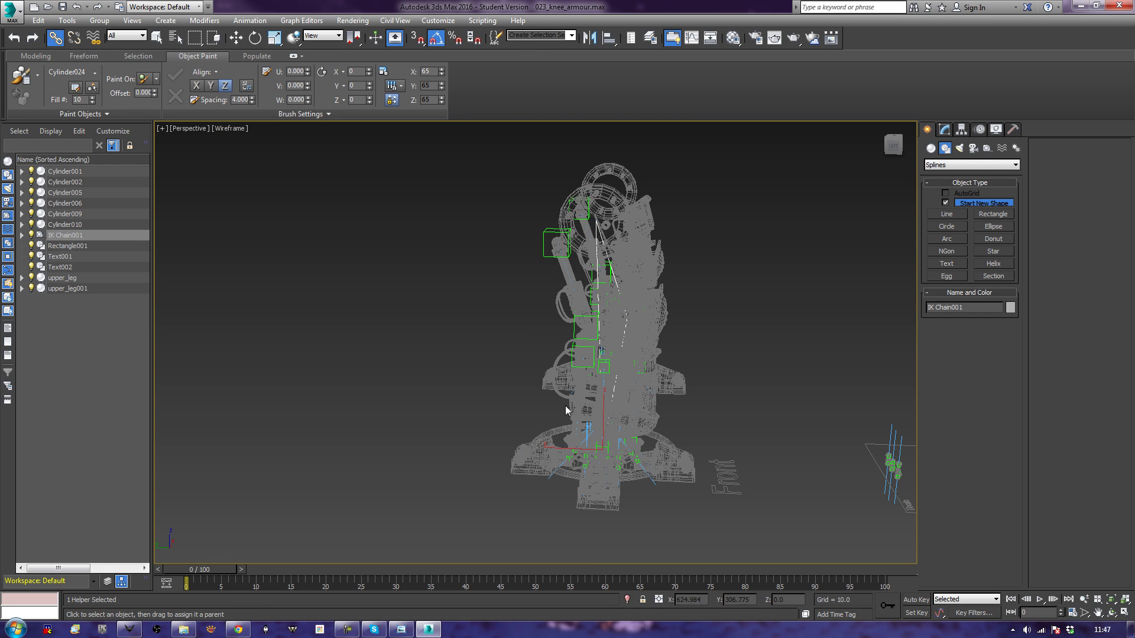
left_click_drag(565, 409, 563, 473)
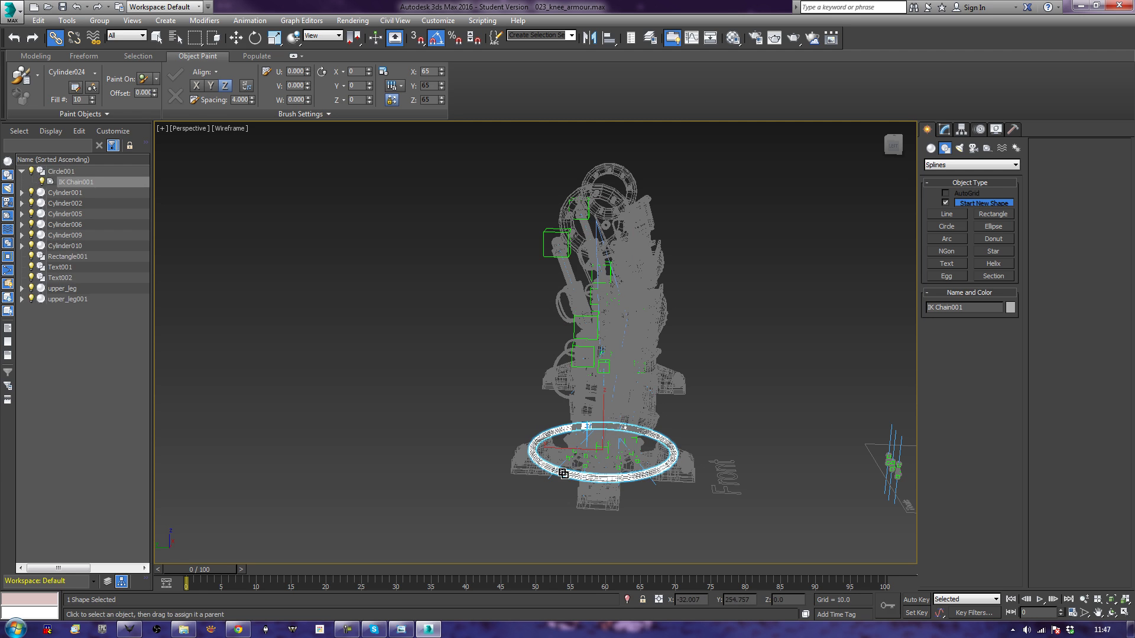
- Test-move the circle as the parent of the IK chain and undo the move
left_click(563, 473)
key("w")
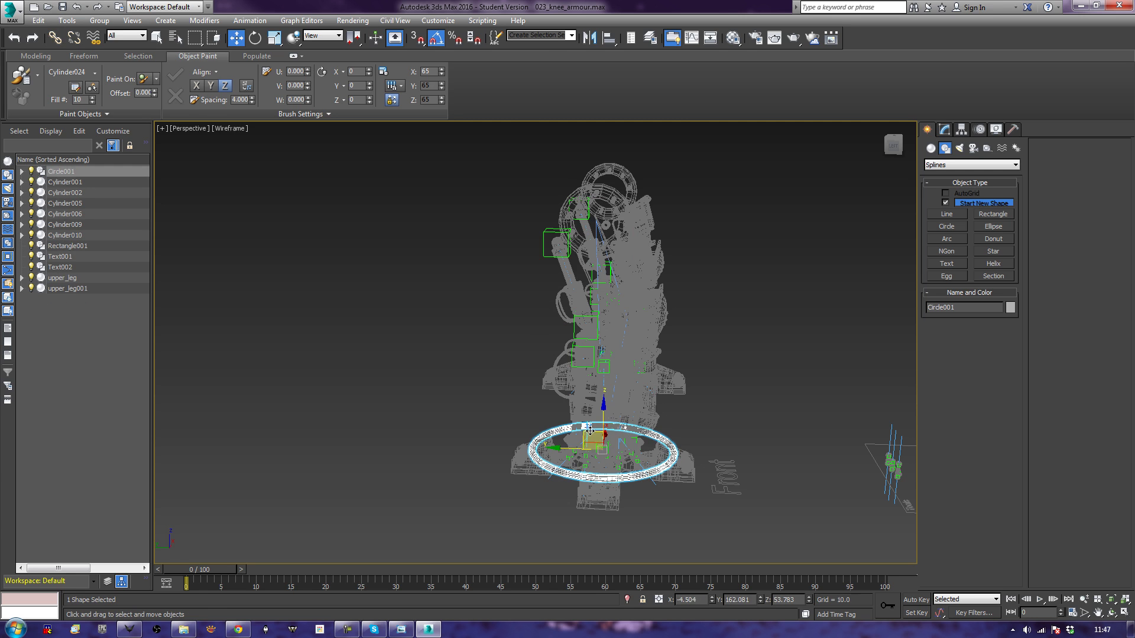
left_click_drag(590, 431, 568, 409)
key("ctrl+z")
- Switch the perspective view to shaded display and test-move the original leg's upper_leg along X
key("F3")
mouse_move(691, 338)
middle_mouse_down("alt")
mouse_move(657, 339)
mouse_move(629, 295)
mouse_move(666, 371)
middle_mouse_up("alt")
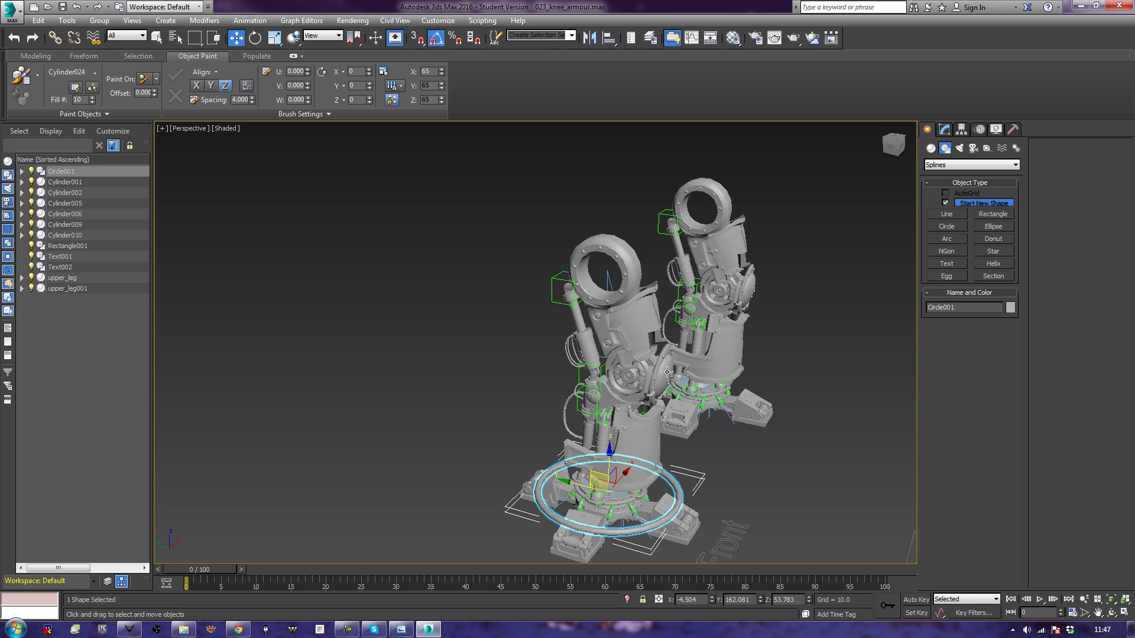
left_click(607, 270)
middle_click_drag(623, 294, 624, 264, "alt")
left_click(624, 263)
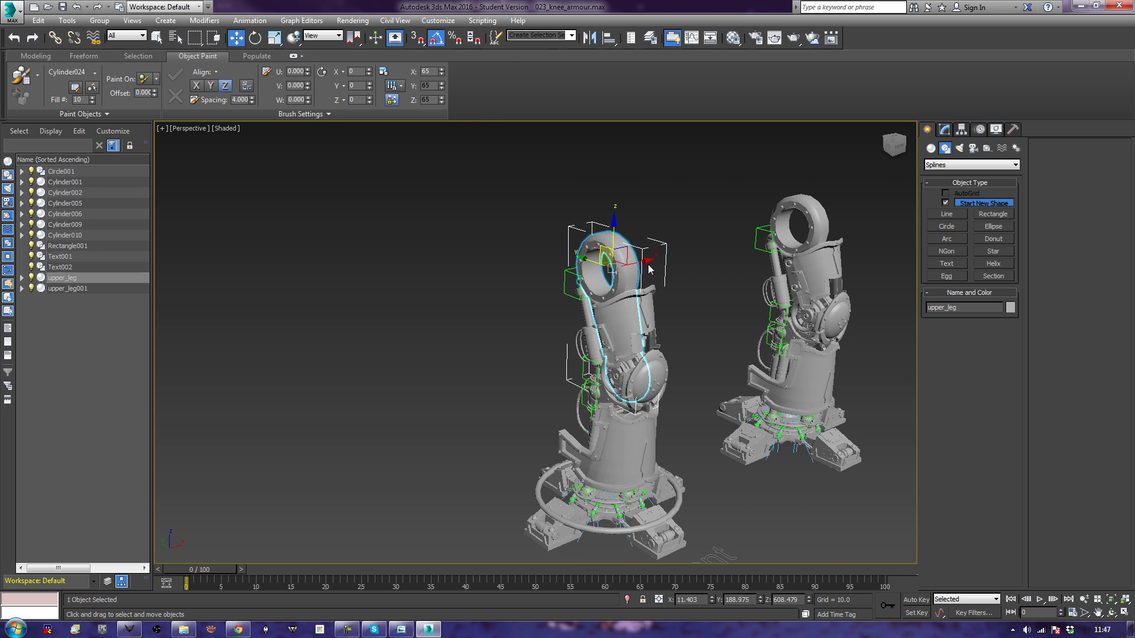
left_click_drag(649, 260, 672, 262)
- Select the circle around the original leg's foot and test-move it
middle_click_drag(410, 391, 610, 425, "alt")
scroll(609, 428, "up", 2)
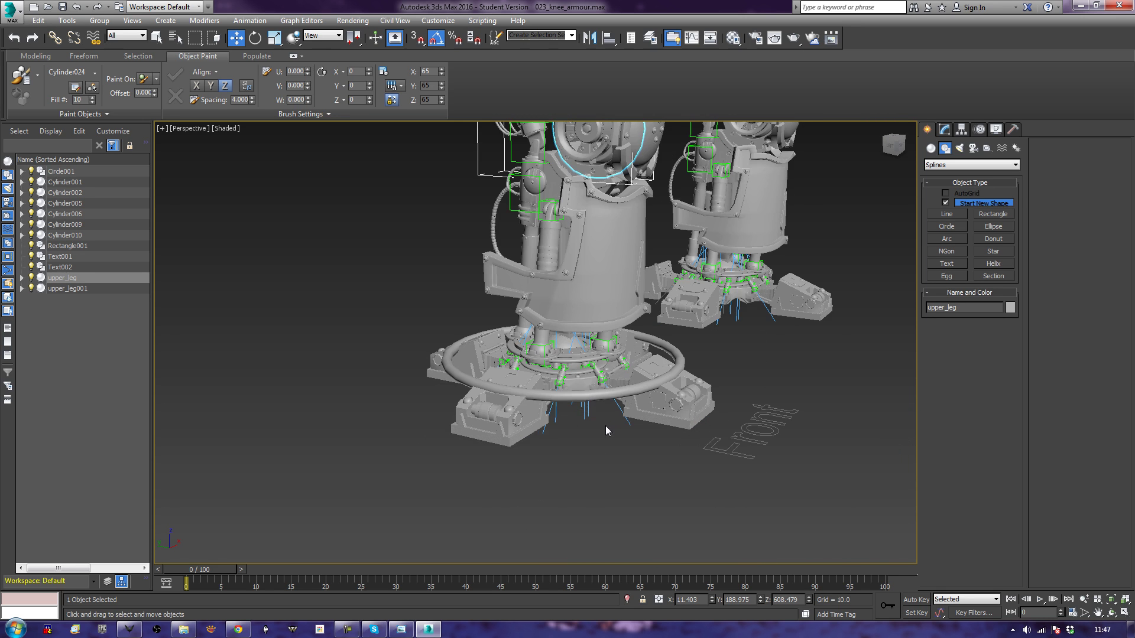
left_click(576, 383)
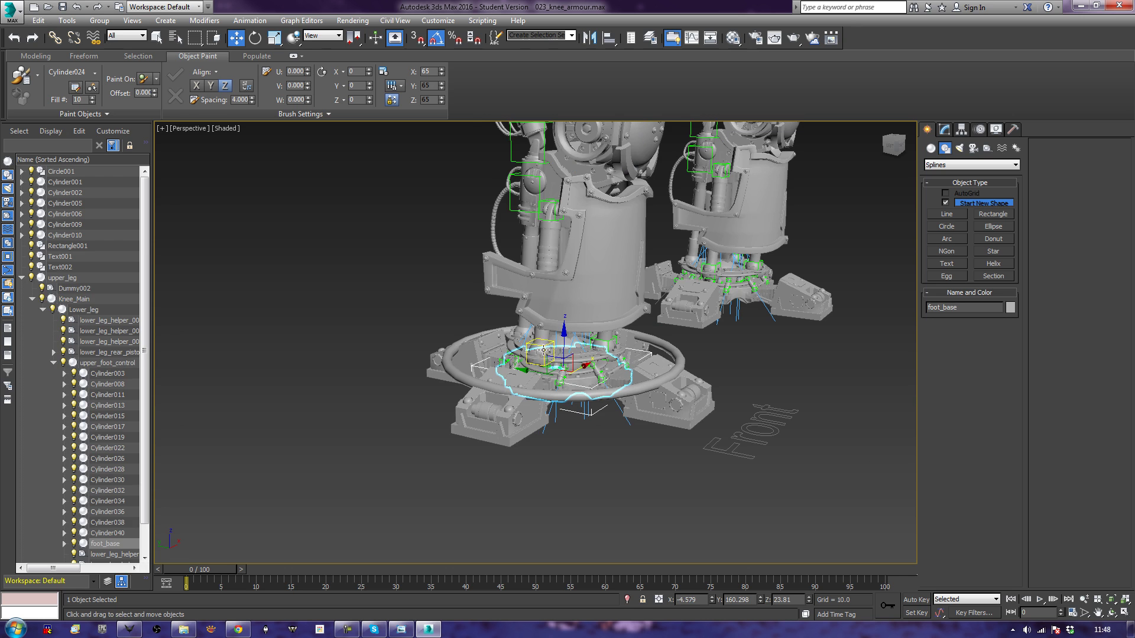
left_click(679, 350)
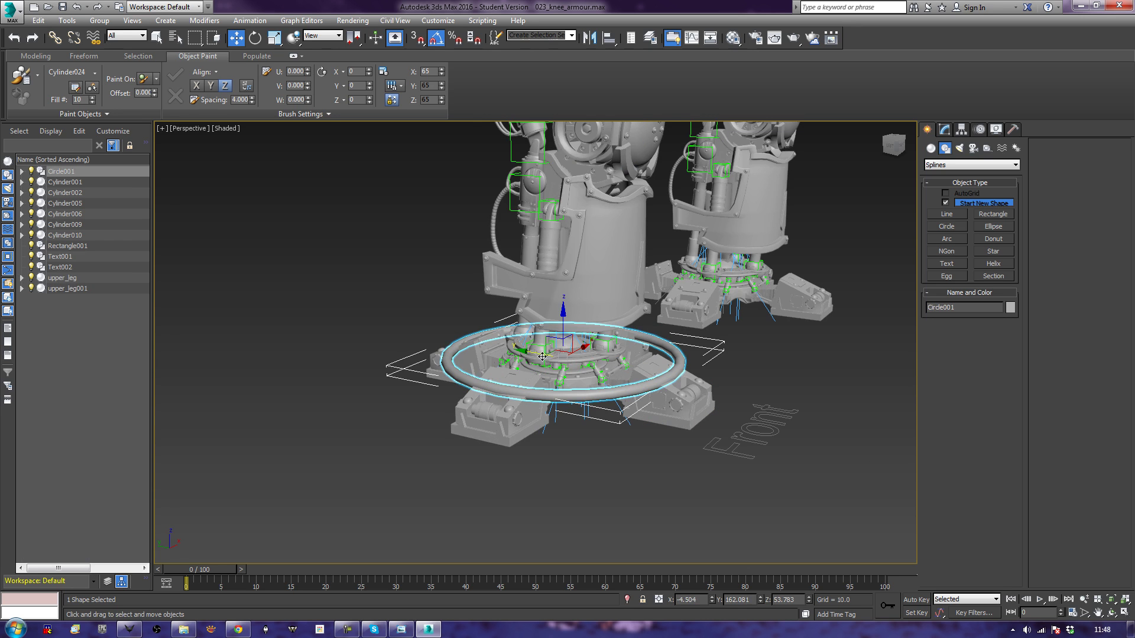
mouse_move(554, 335)
left_mouse_down()
mouse_move(523, 322)
mouse_move(588, 302)
mouse_move(531, 304)
mouse_move(591, 328)
mouse_move(513, 324)
mouse_move(548, 341)
left_mouse_up()
- Select the foot_base object of the original leg, inside the circle
middle_click_drag(589, 395, 652, 411, "alt")
scroll(652, 411, "up", 4)
left_click(660, 412)
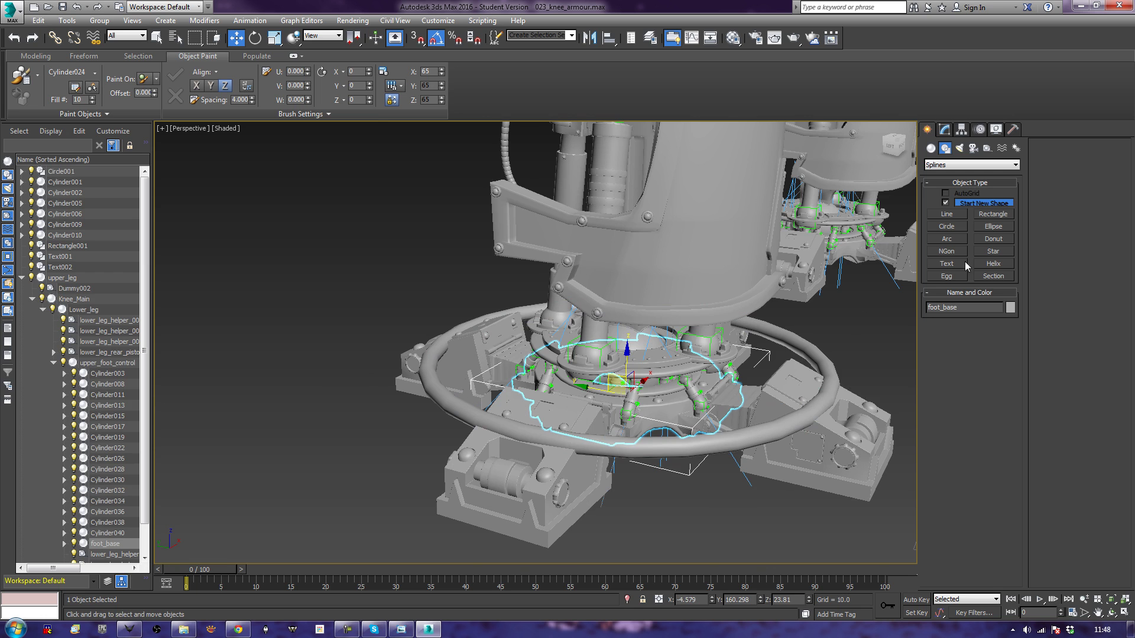
- Turn off rotation inheritance for the original leg's foot_base object in its link info, and select the circle around the foot
left_click(961, 131)
left_click(985, 161)
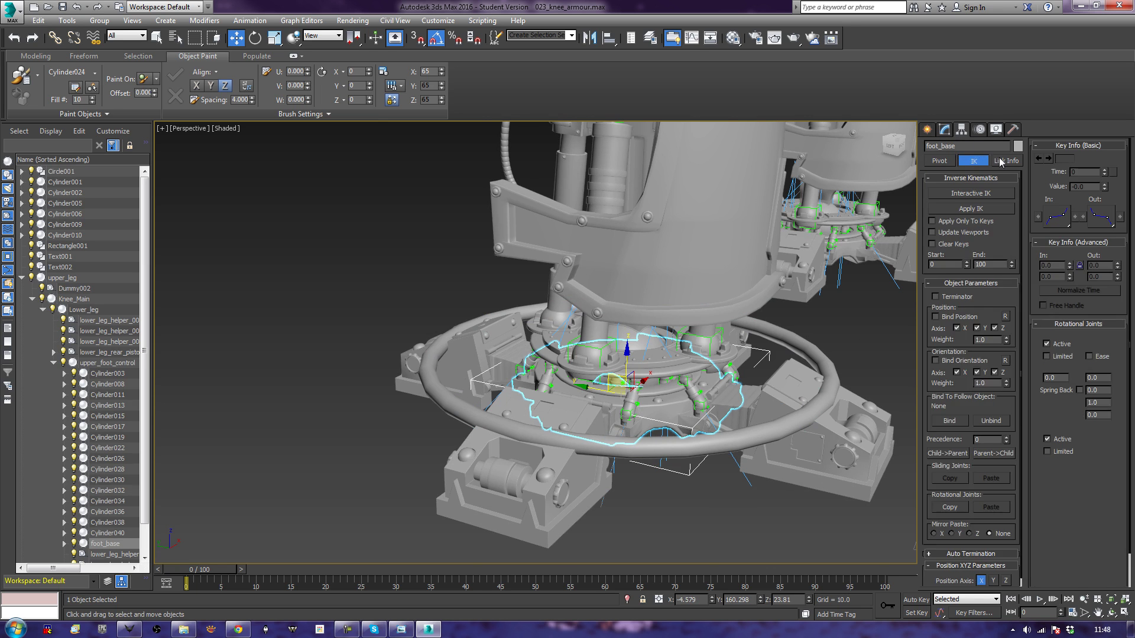
left_click(1005, 162)
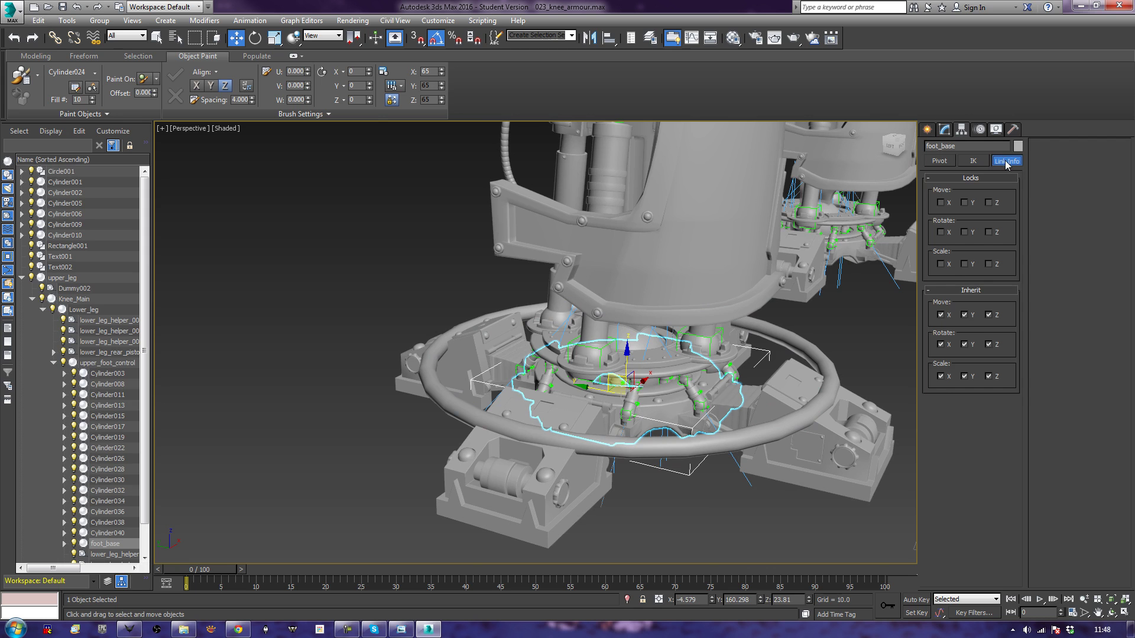
left_click(963, 345)
left_click(675, 454)
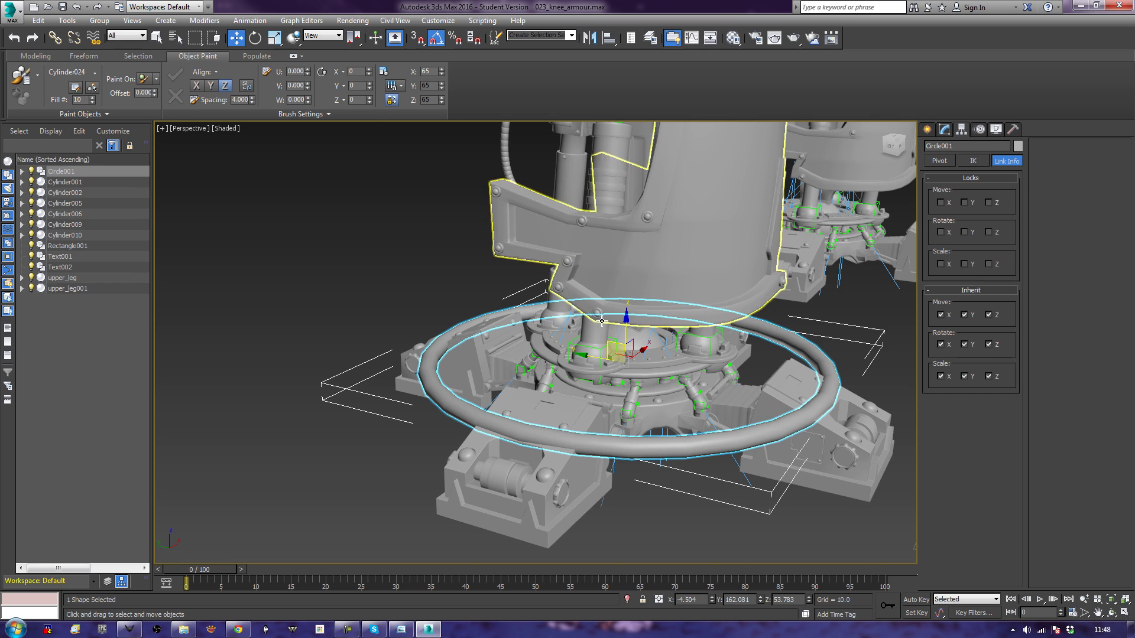
middle_click_drag(609, 341, 622, 387, "alt")
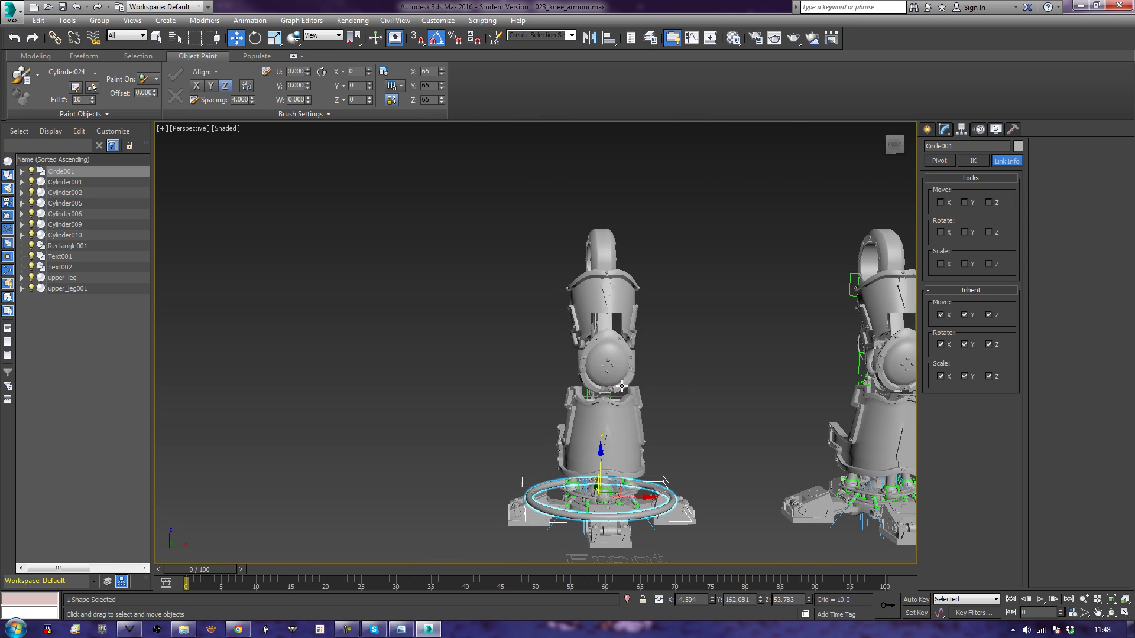
- Lower the original leg's upper_leg and shift it along X to check that the foot stays planted
left_click(597, 236)
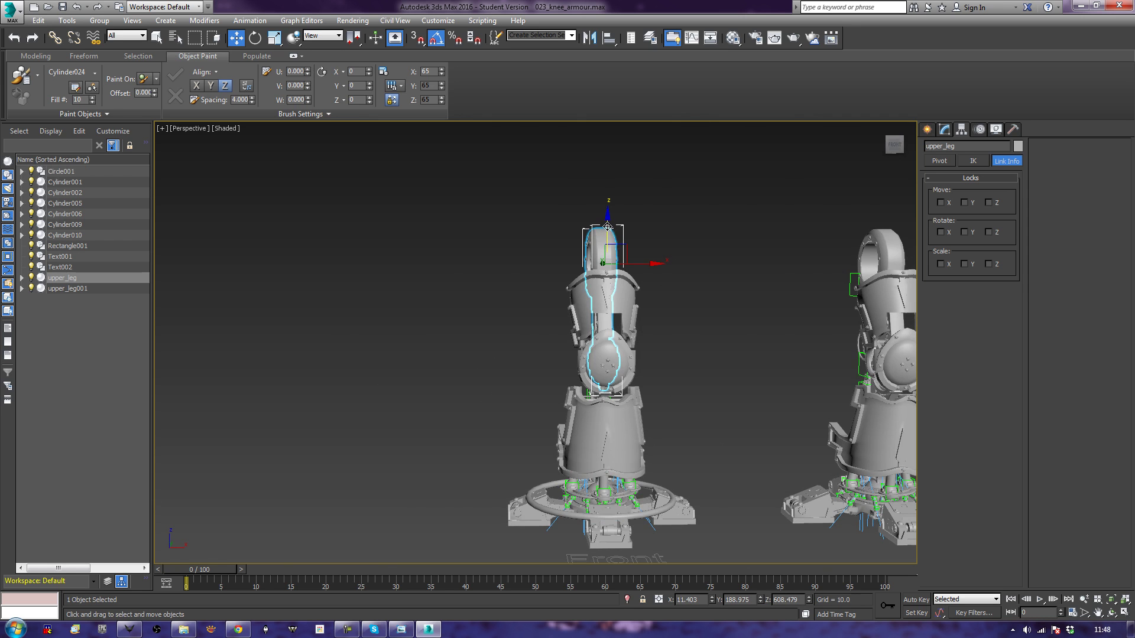
left_click_drag(608, 226, 600, 247)
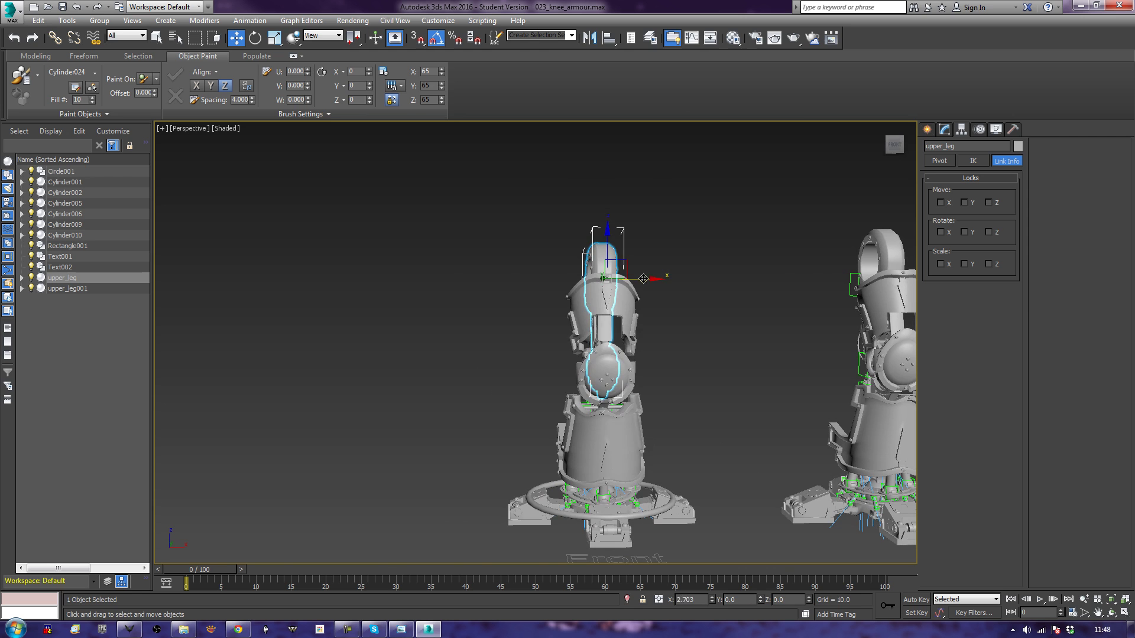
left_click_drag(643, 278, 680, 289)
middle_click_drag(461, 334, 526, 359, "alt")
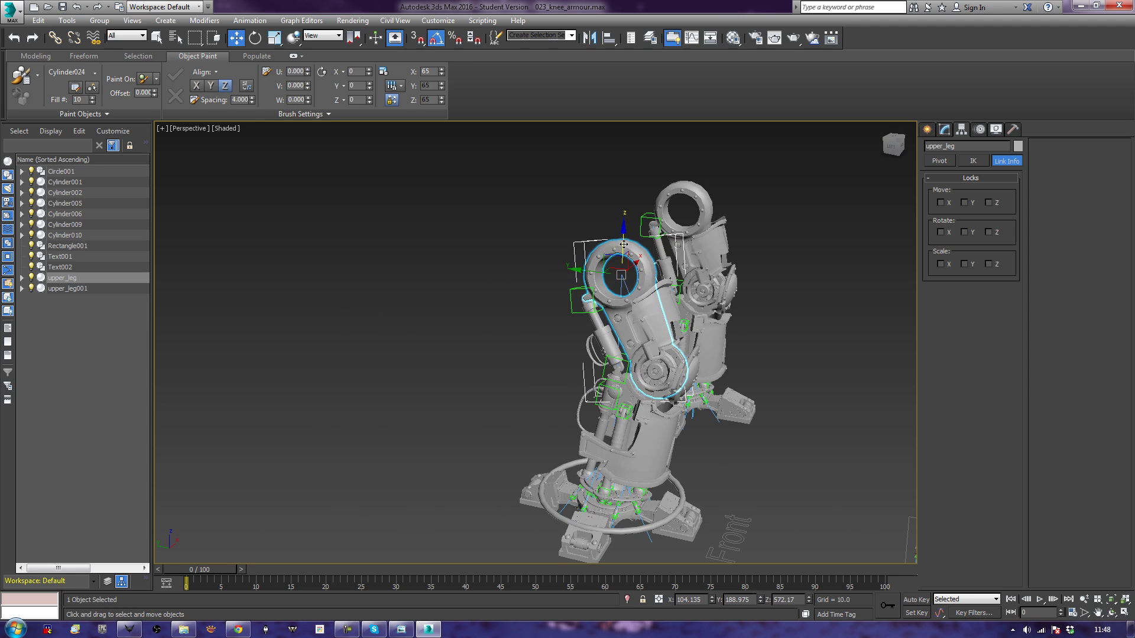
left_click_drag(619, 252, 617, 256)
middle_click_drag(616, 256, 624, 342, "alt")
middle_click_drag(693, 398, 619, 366)
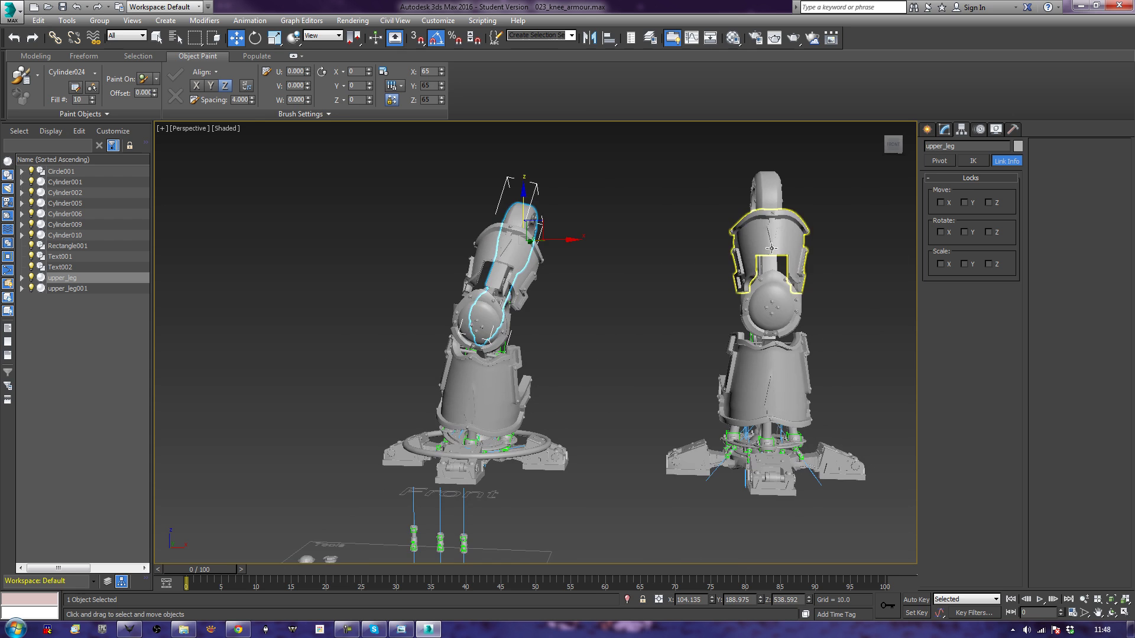
middle_click_drag(771, 248, 507, 406, "alt")
- Rename the circle around the original leg's foot as CONTROL_Right_Leg
left_click(684, 166)
left_click(434, 431)
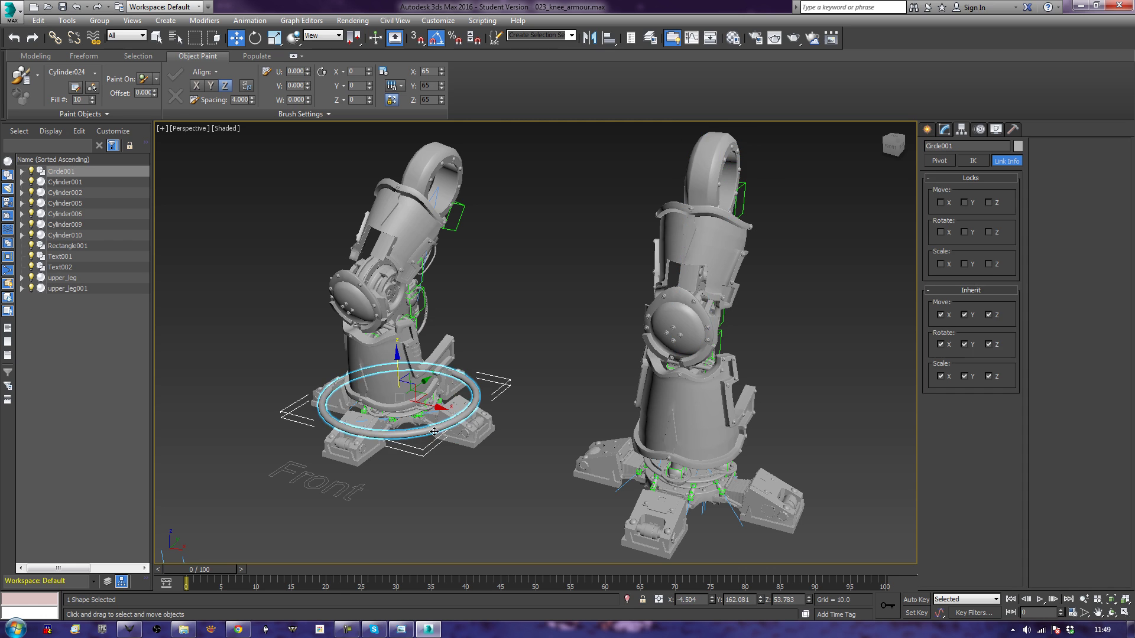
left_click(944, 130)
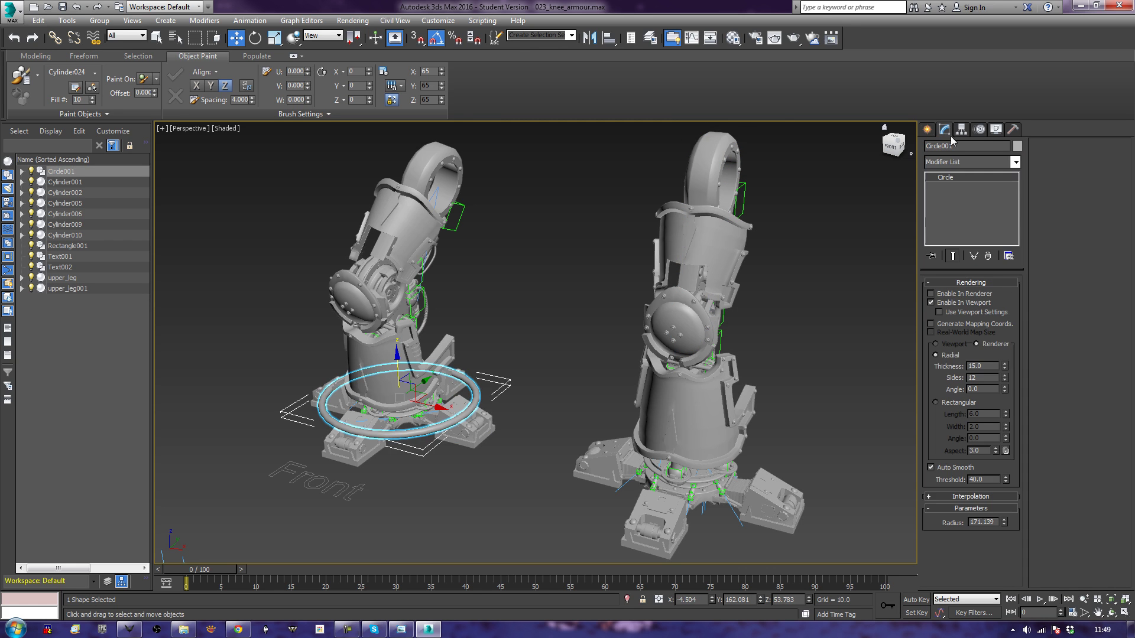
left_click(965, 146)
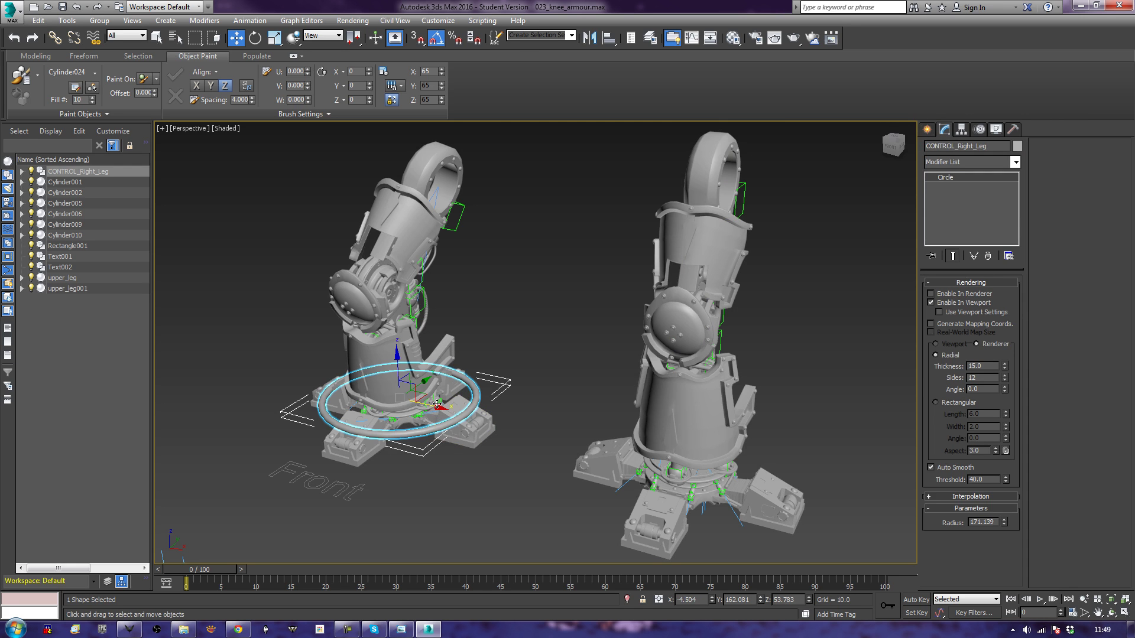
- Copy the CONTROL_Right_Leg circle along X to the other leg's foot and name the copy CONTROL_Left_Leg
mouse_move(436, 404)
left_mouse_down("shift")
mouse_move(686, 476)
mouse_move(724, 467)
left_mouse_up("shift")
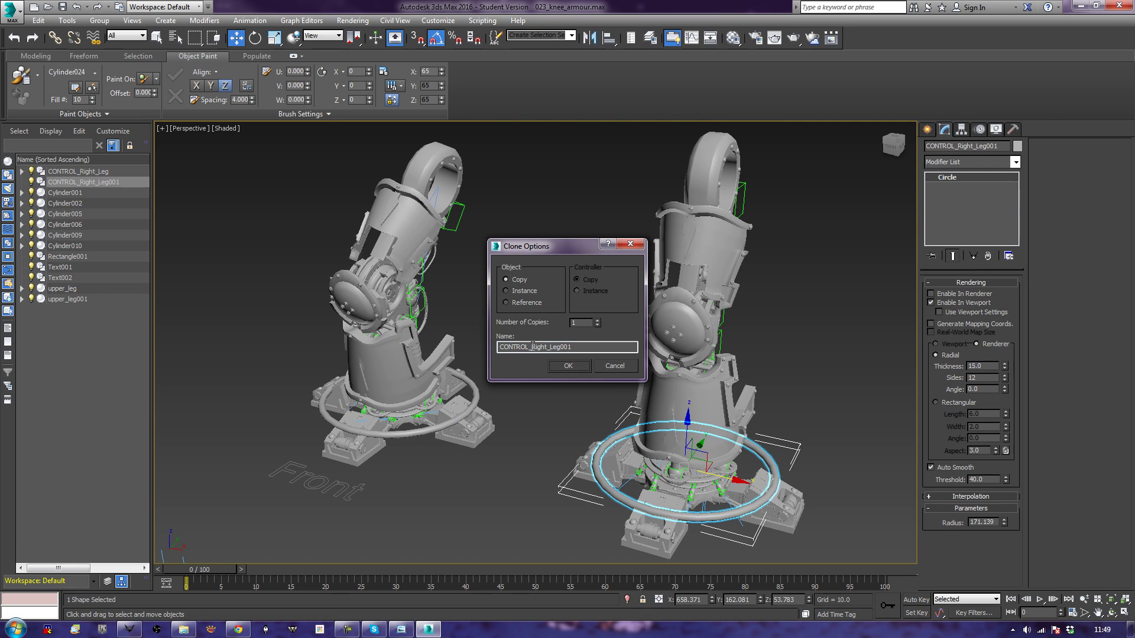
left_click_drag(531, 346, 641, 342)
type("Left_Leg")
key("Return")
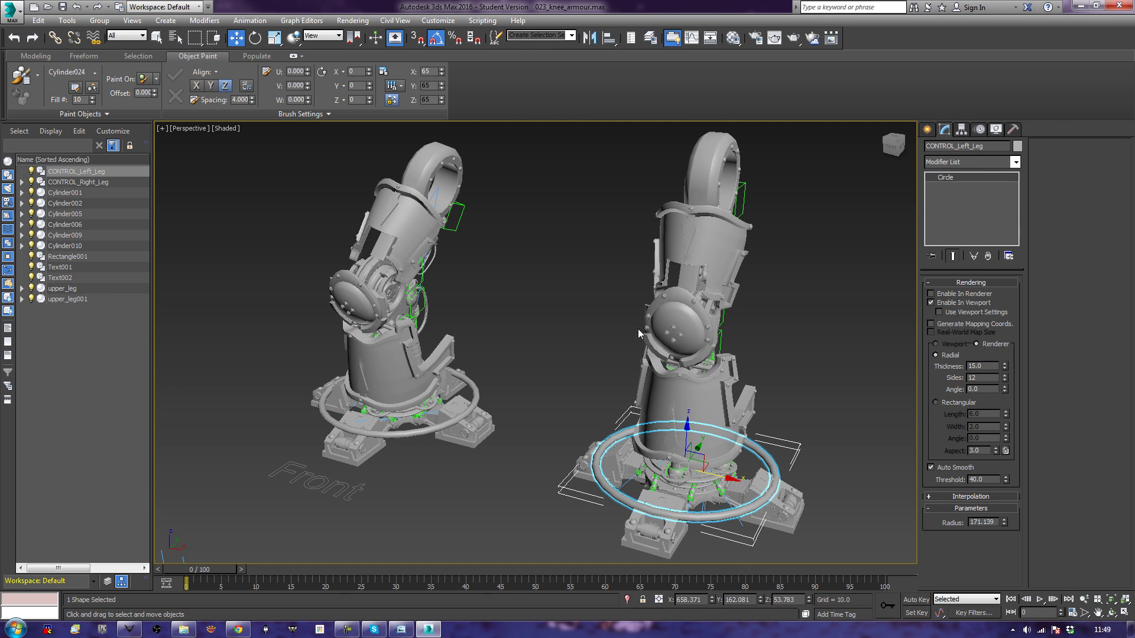
left_click(834, 363)
- Create an IK Limb solver from upper_leg001 to the joint at the centre of its foot, and undo a trial move of the chain
middle_click_drag(835, 363, 706, 414, "alt")
middle_click_drag(706, 414, 777, 322)
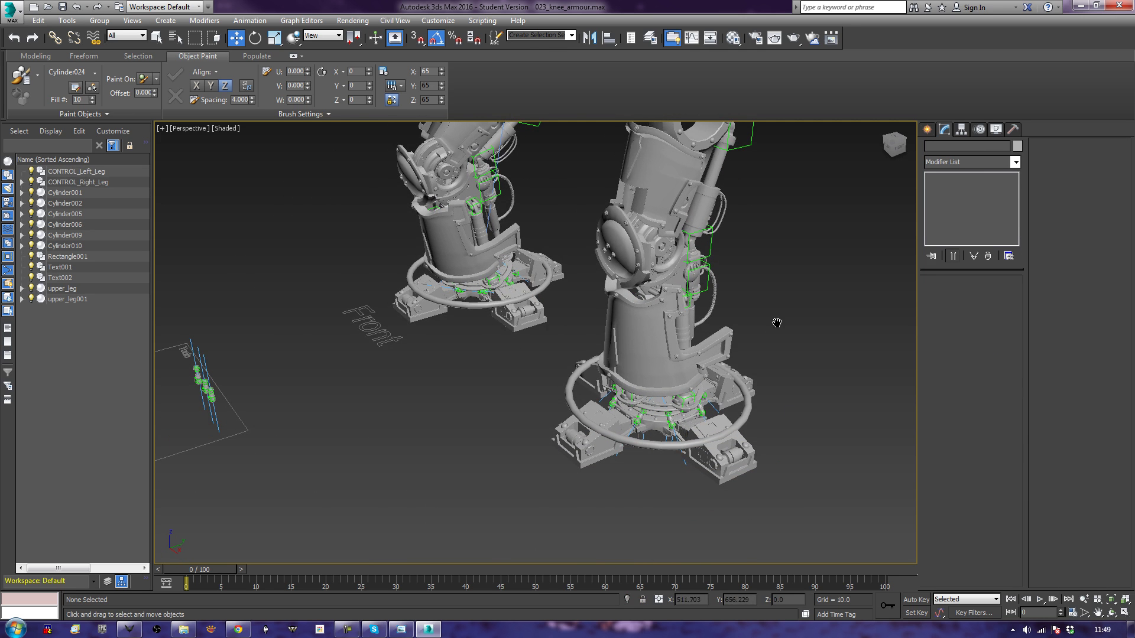
left_click(668, 153)
middle_click_drag(668, 154, 793, 158, "alt")
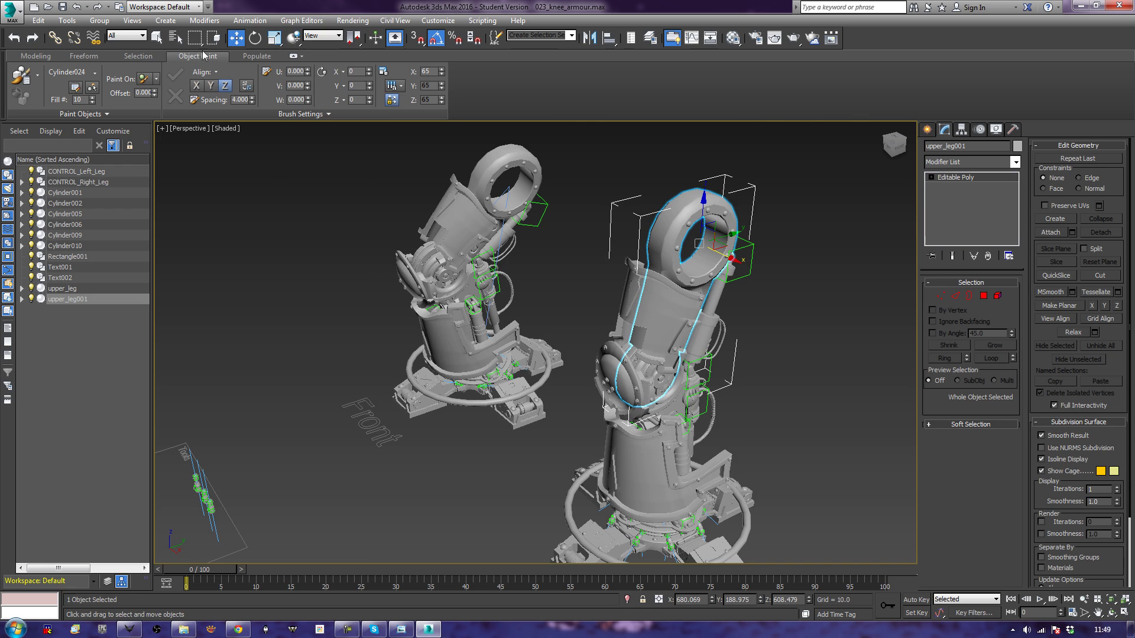
left_click(250, 20)
mouse_move(236, 70)
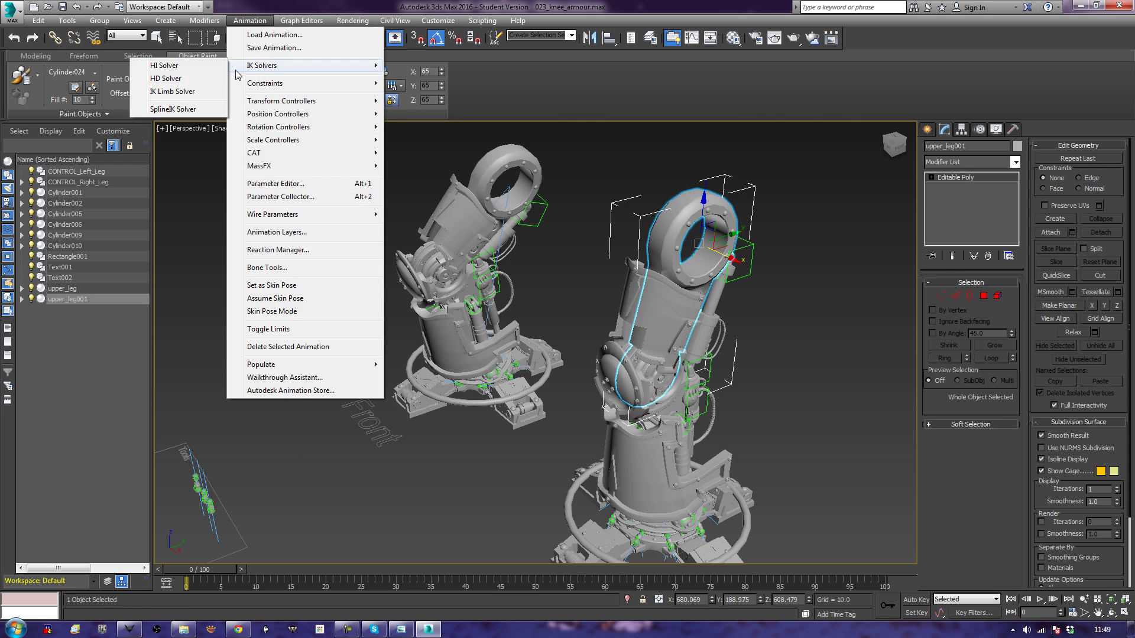
left_click(180, 92)
middle_click_drag(457, 251, 466, 104)
middle_click_drag(495, 223, 507, 195, "alt")
scroll(661, 358, "up", 3)
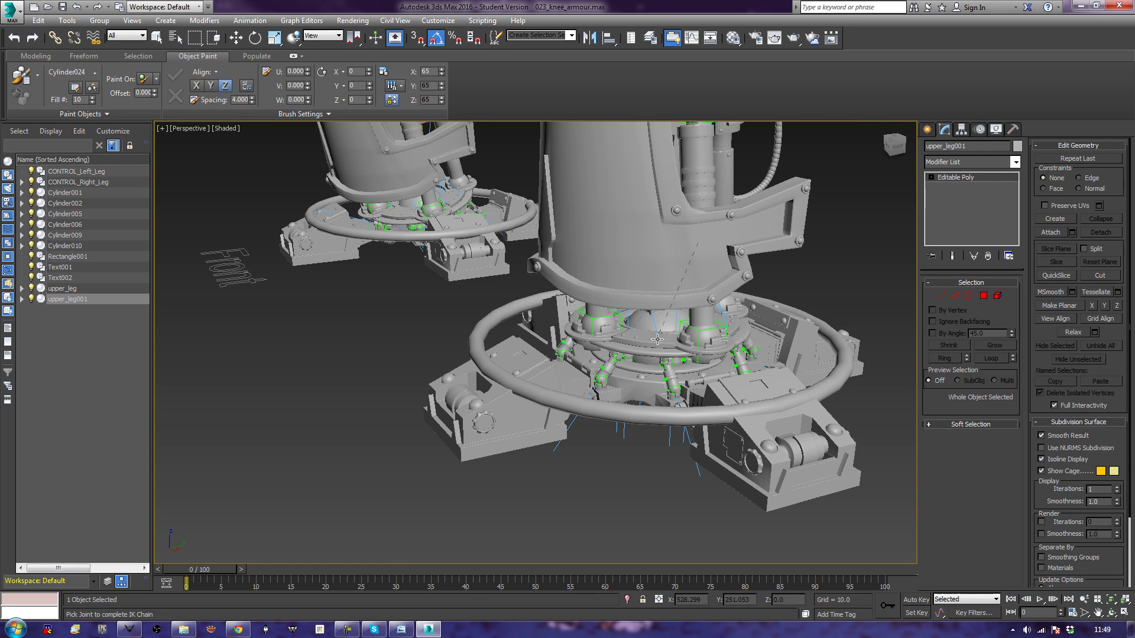
left_click(658, 340)
left_click_drag(659, 308, 656, 306)
key("ctrl+z")
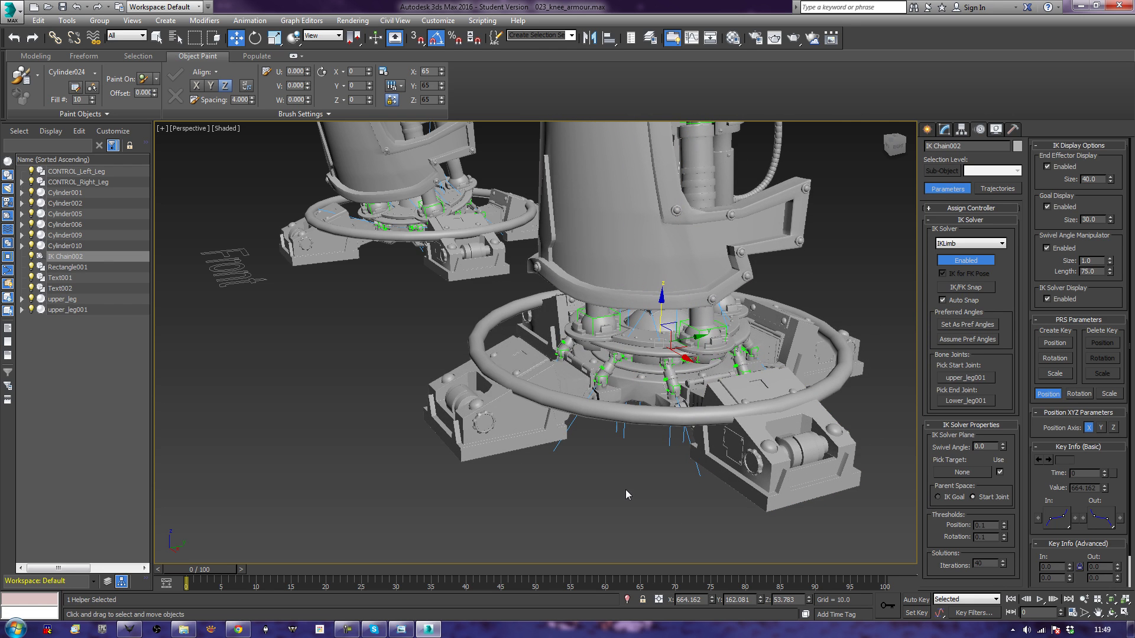
- Align CONTROL_Left_Leg to IK Chain002 in X, Y and Z position, pivot point to pivot point
left_click(642, 417)
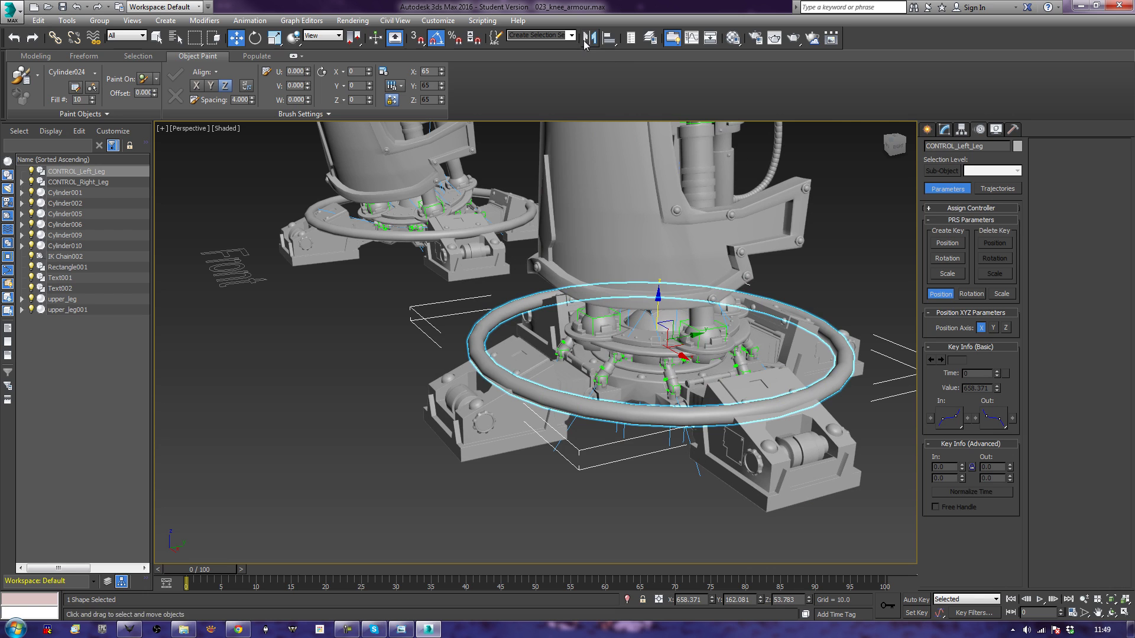
left_click(610, 39)
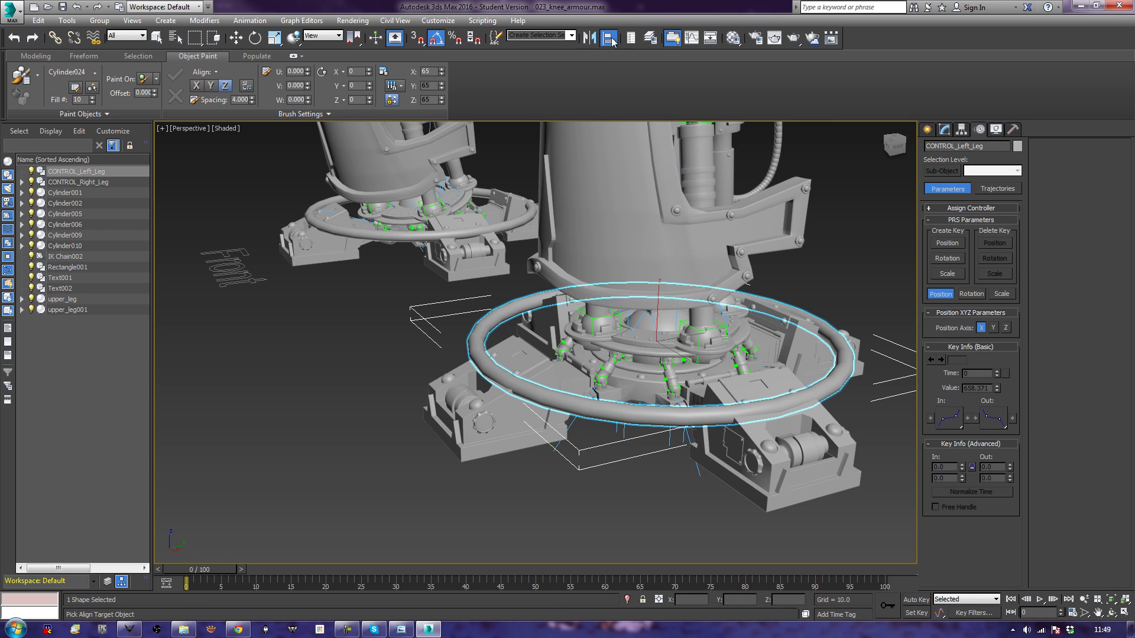
left_click(63, 257)
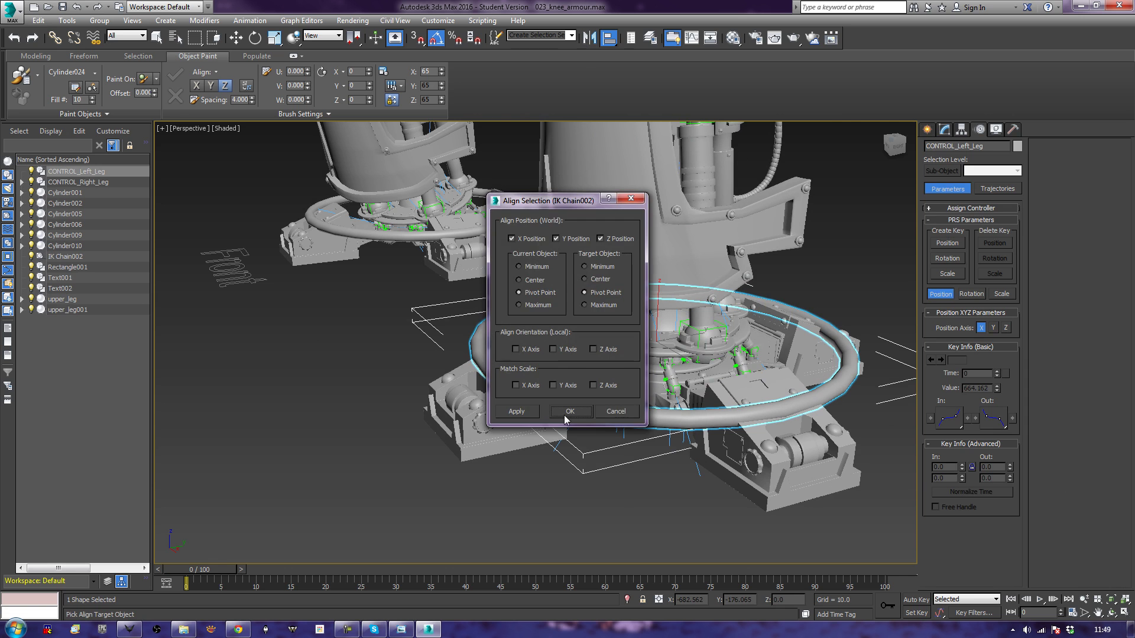
left_click(565, 414)
scroll(712, 352, "down", 3)
middle_click_drag(729, 287, 663, 240)
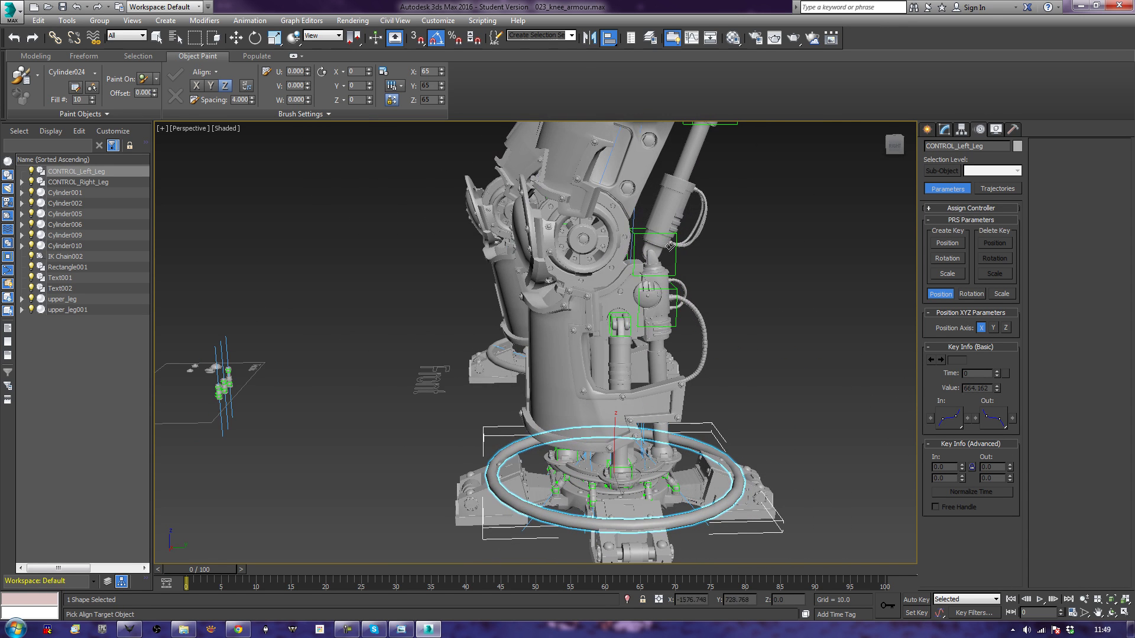
left_click(632, 222)
left_click(631, 200)
middle_click_drag(820, 179, 823, 208)
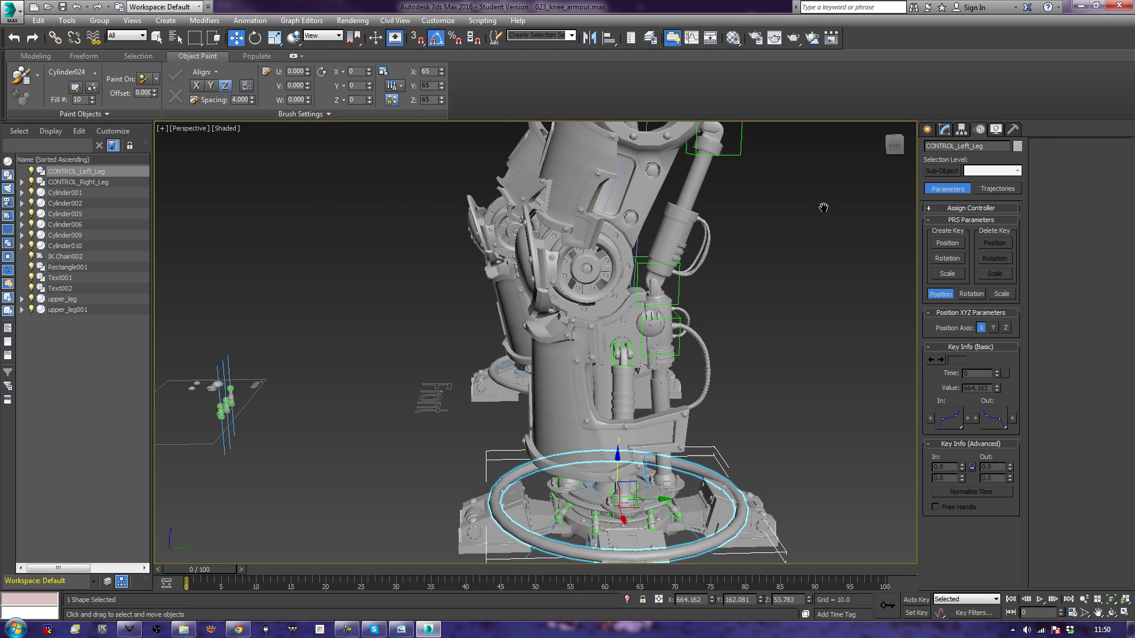
right_click(814, 310)
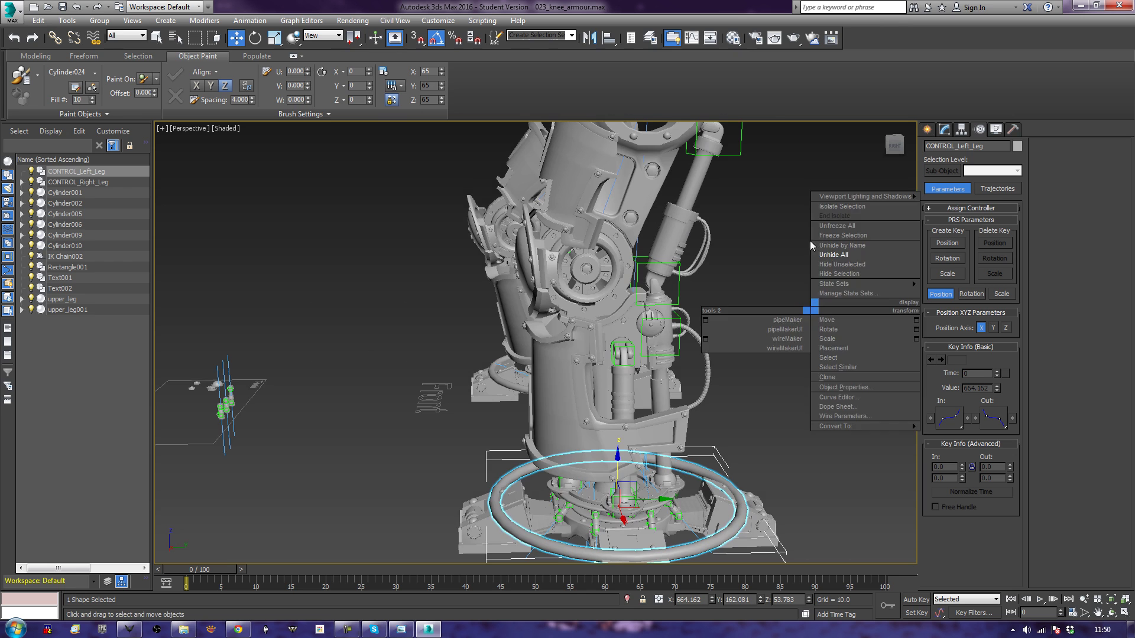
- Link IK Chain002 to the CONTROL_Left_Leg circle as its parent
scroll(789, 174, "down", 3)
middle_click_drag(788, 174, 779, 204)
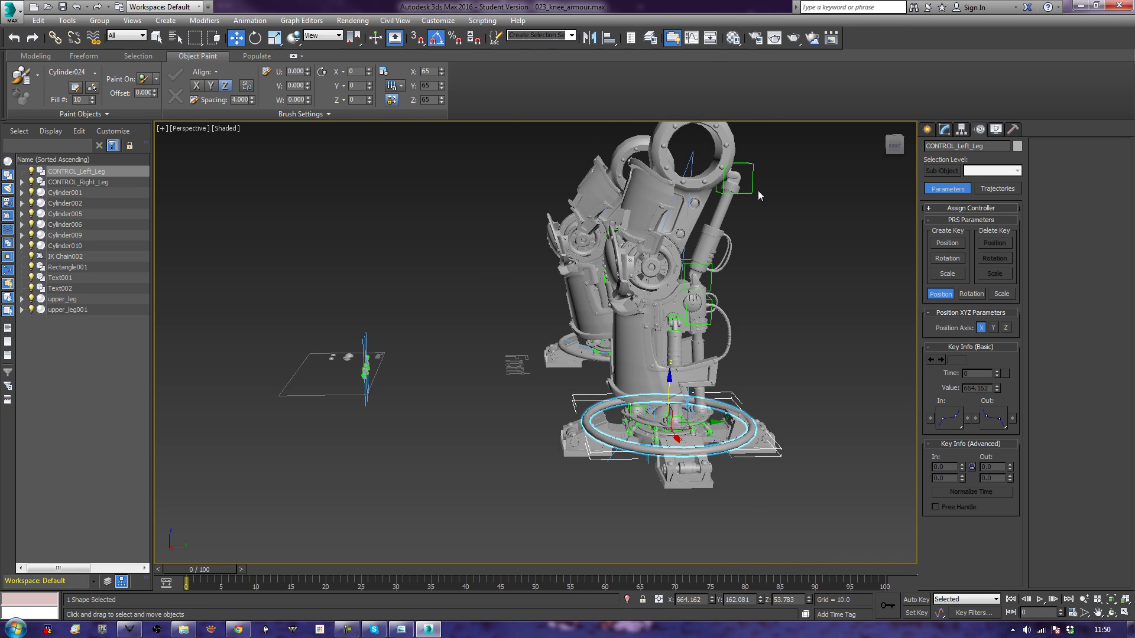
left_click(691, 157)
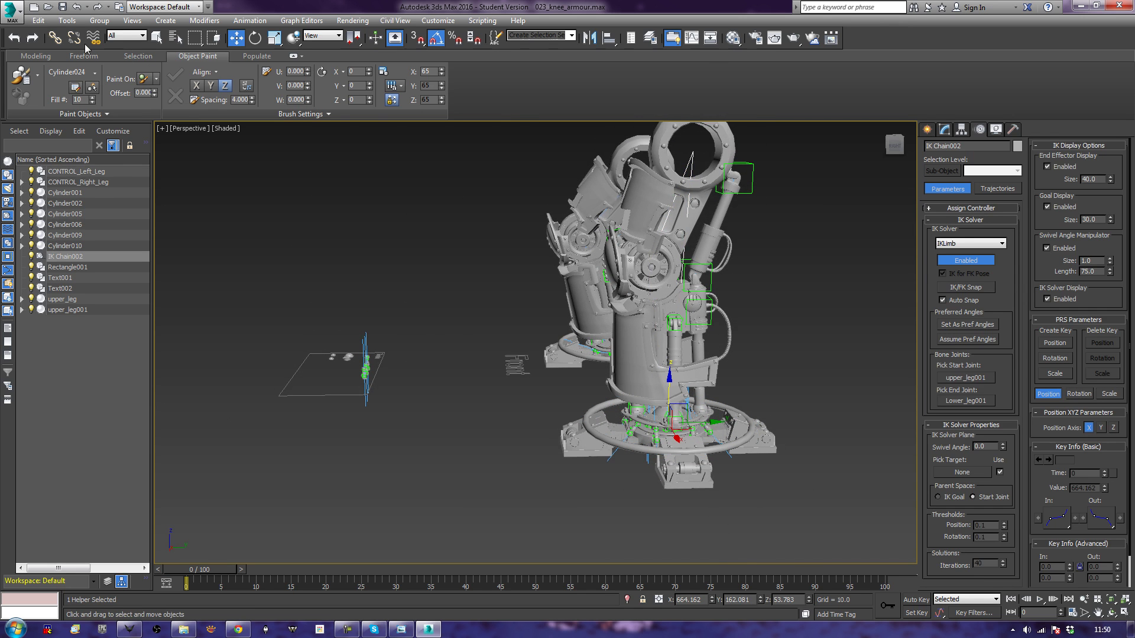
left_click(54, 38)
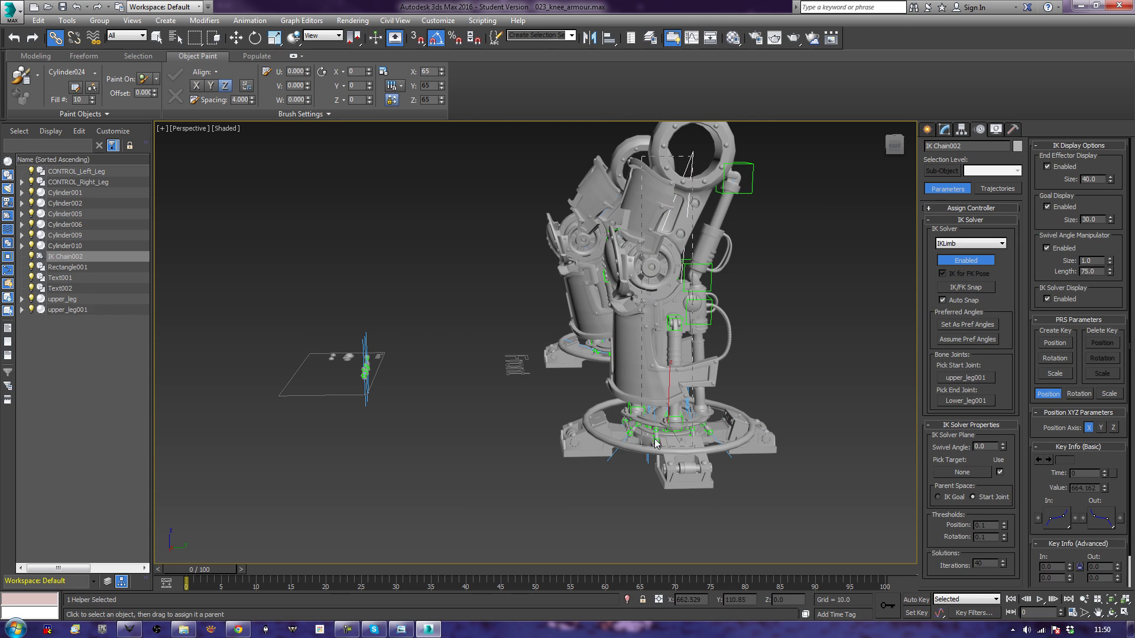
left_click_drag(747, 157, 882, 362)
left_click(882, 367)
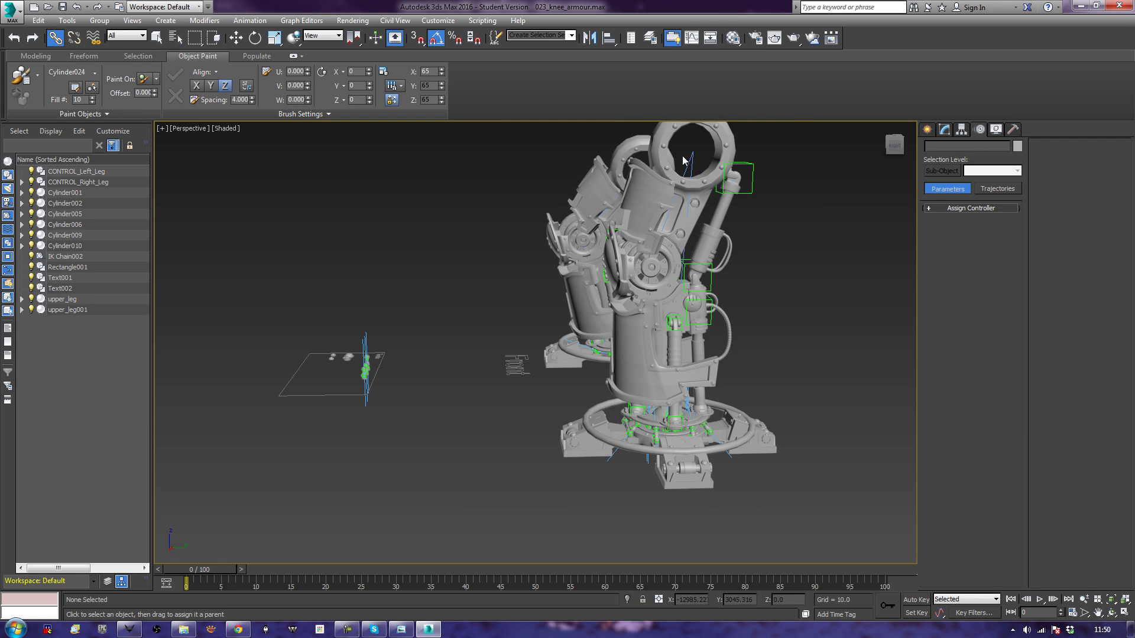
left_click(692, 160)
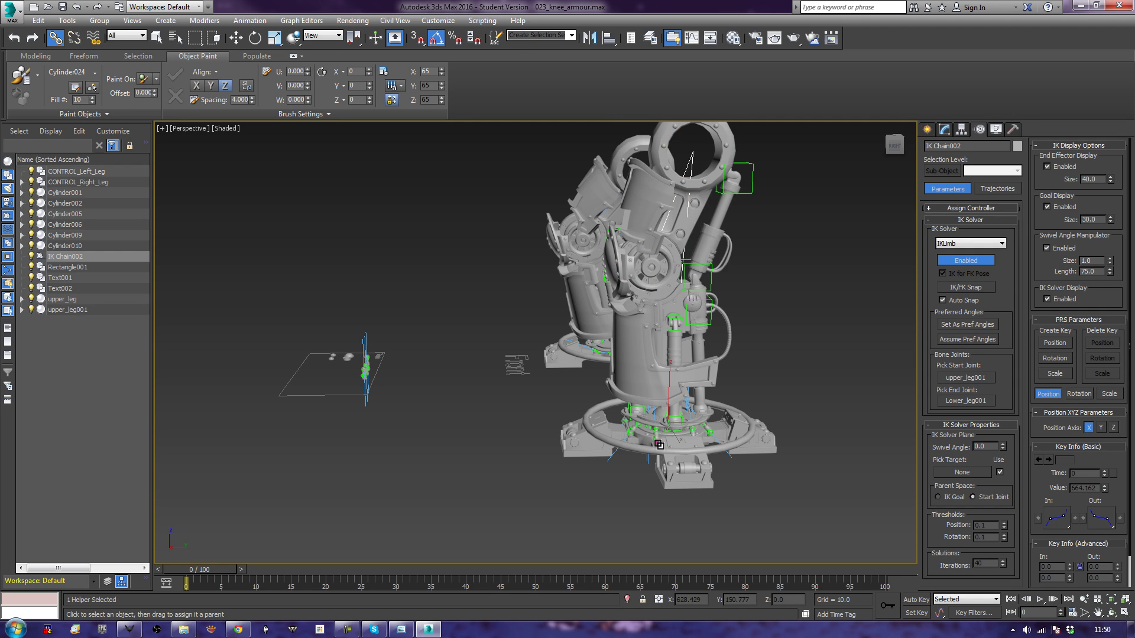
left_click_drag(644, 454, 640, 448)
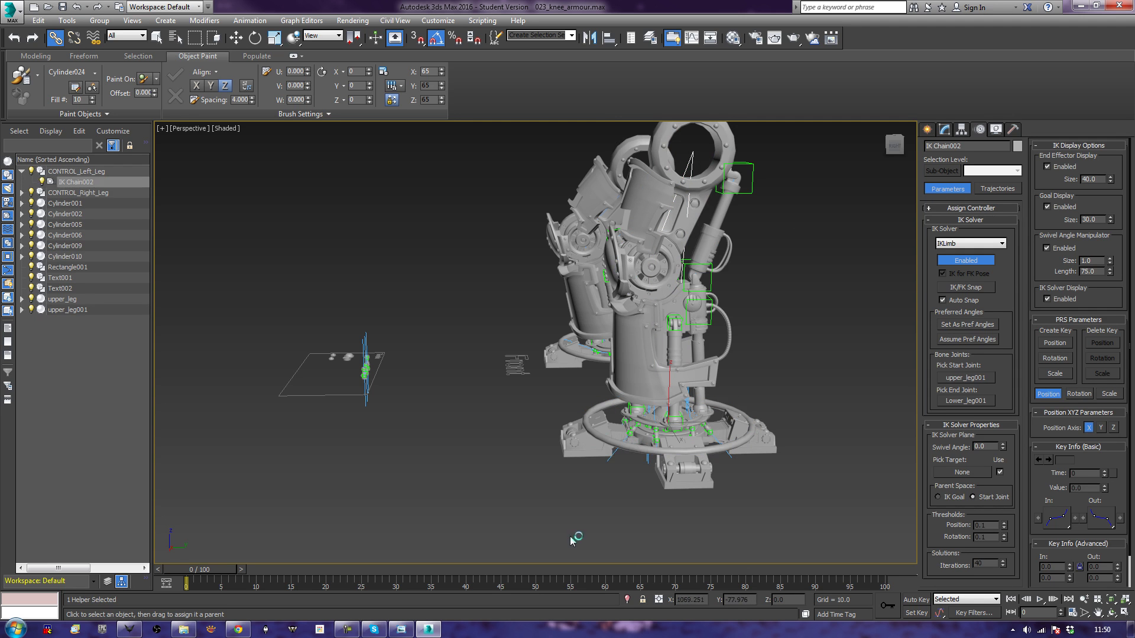
left_click(535, 502)
- Test-move the CONTROL_Left_Leg circle and undo the move
middle_click_drag(534, 501, 584, 501, "alt")
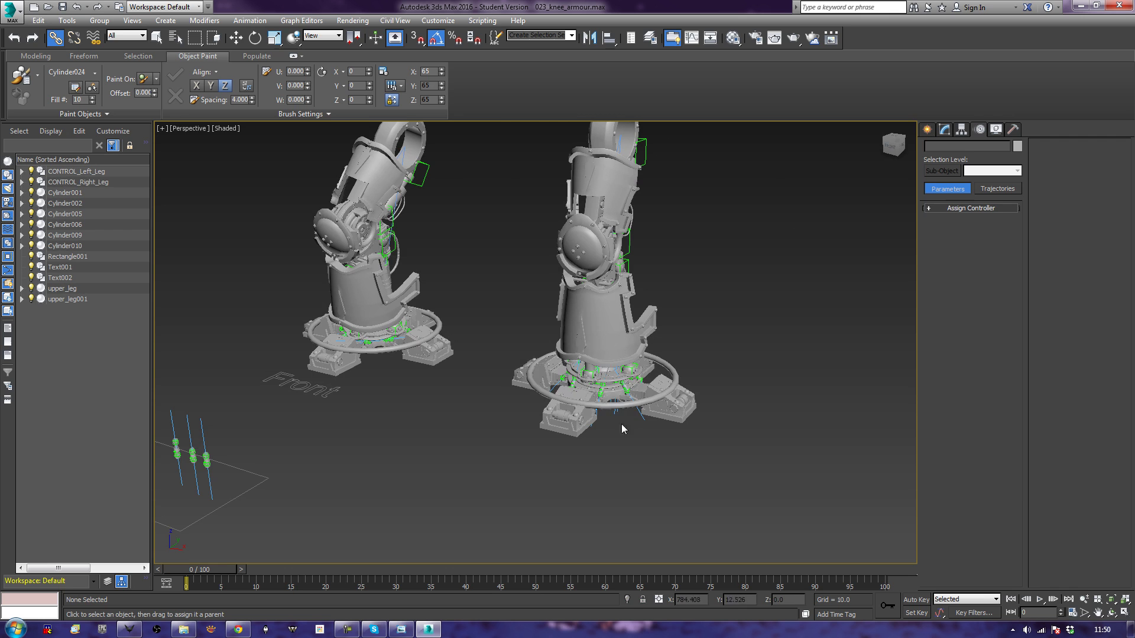
left_click(620, 403)
key("w")
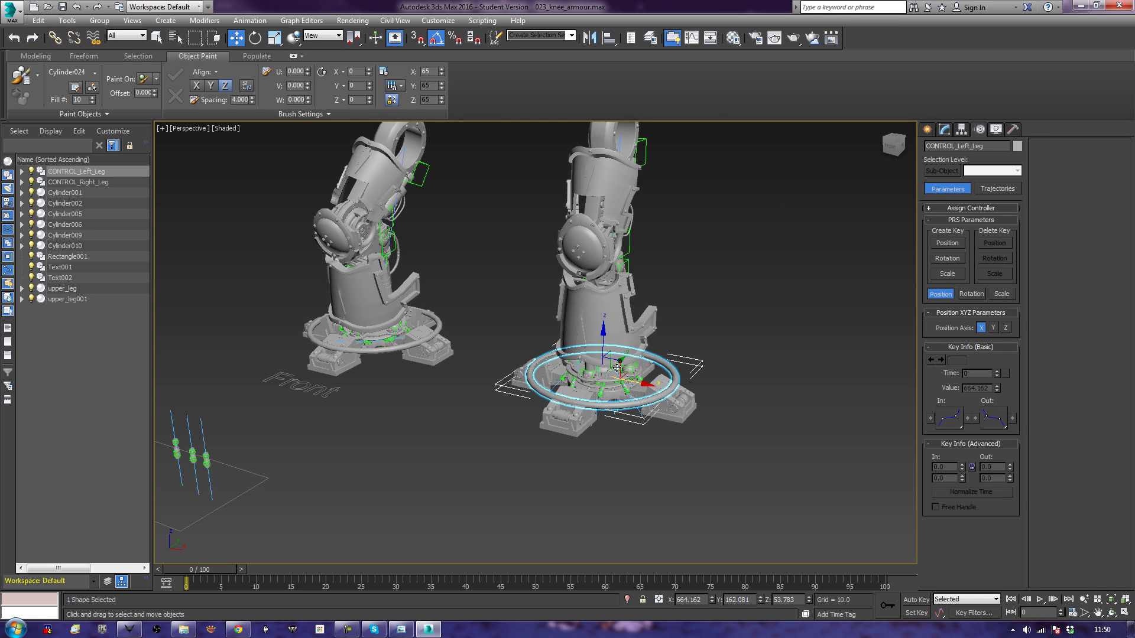
mouse_move(602, 347)
left_mouse_down()
mouse_move(602, 332)
mouse_move(595, 357)
left_mouse_up()
key("ctrl+z")
- Turn off inherited rotation on X, Y and Z for the foot_base001 object in its link info
mouse_move(692, 423)
middle_mouse_down("alt")
mouse_move(641, 392)
mouse_move(637, 400)
mouse_move(697, 401)
middle_mouse_up("alt")
scroll(637, 400, "up", 2)
scroll(698, 402, "up", 2)
left_click(612, 378)
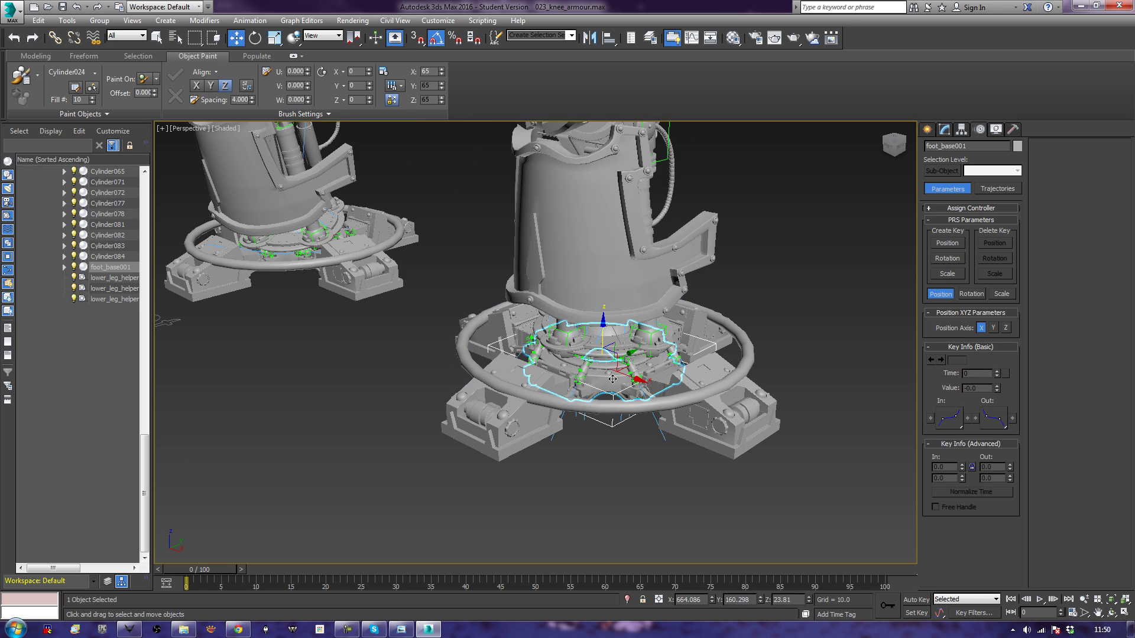
left_click(961, 129)
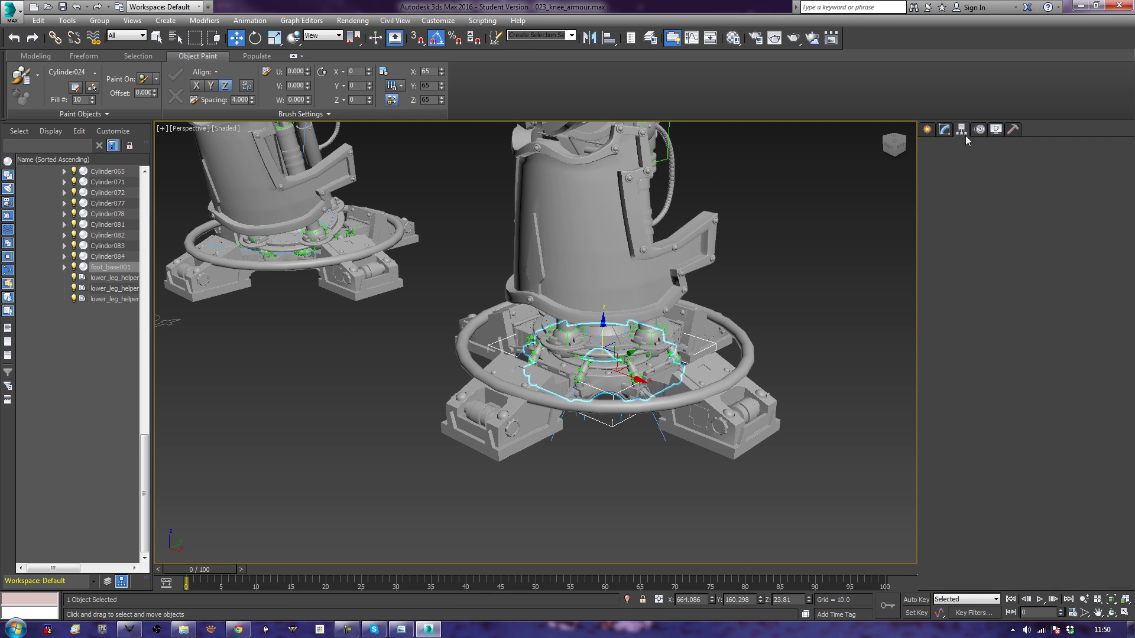
left_click(1004, 161)
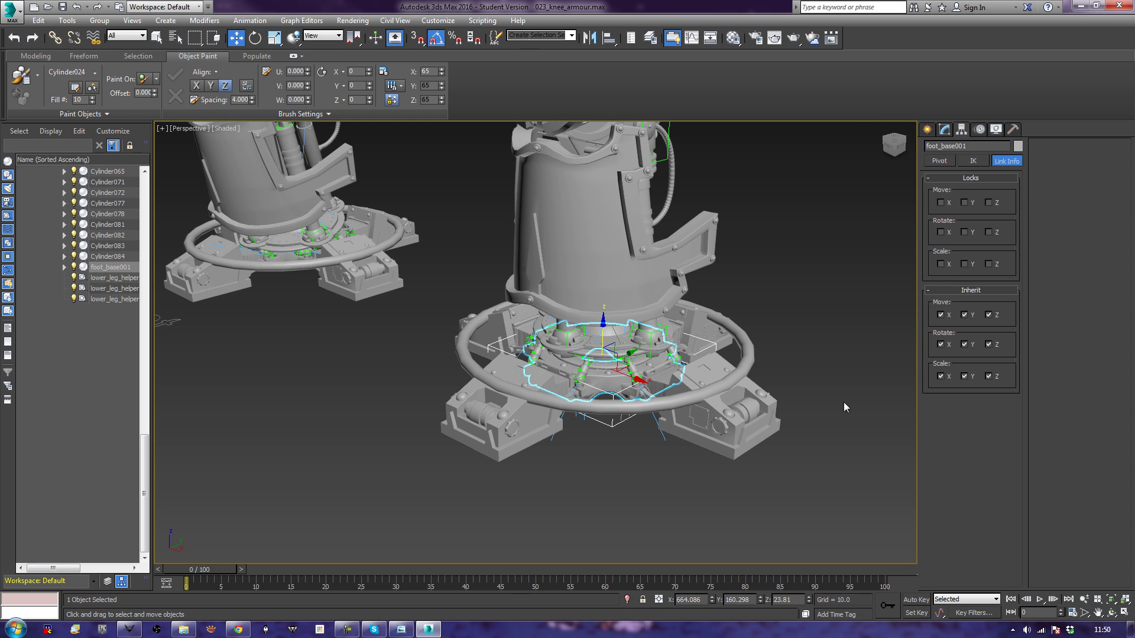
left_click(945, 347)
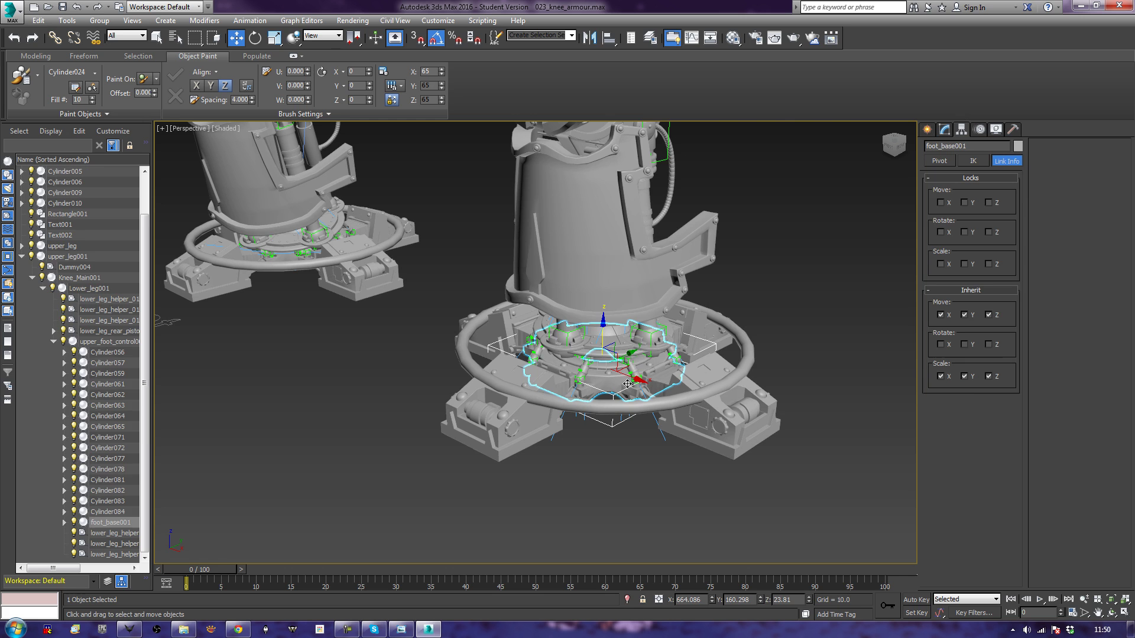
- Test the left foot's rotation behaviour by moving the CONTROL_Left_Leg circle sideways and up, and undo the move
left_click(785, 390)
left_click(745, 349)
middle_click_drag(738, 343, 655, 302, "alt")
left_click_drag(656, 301, 507, 275)
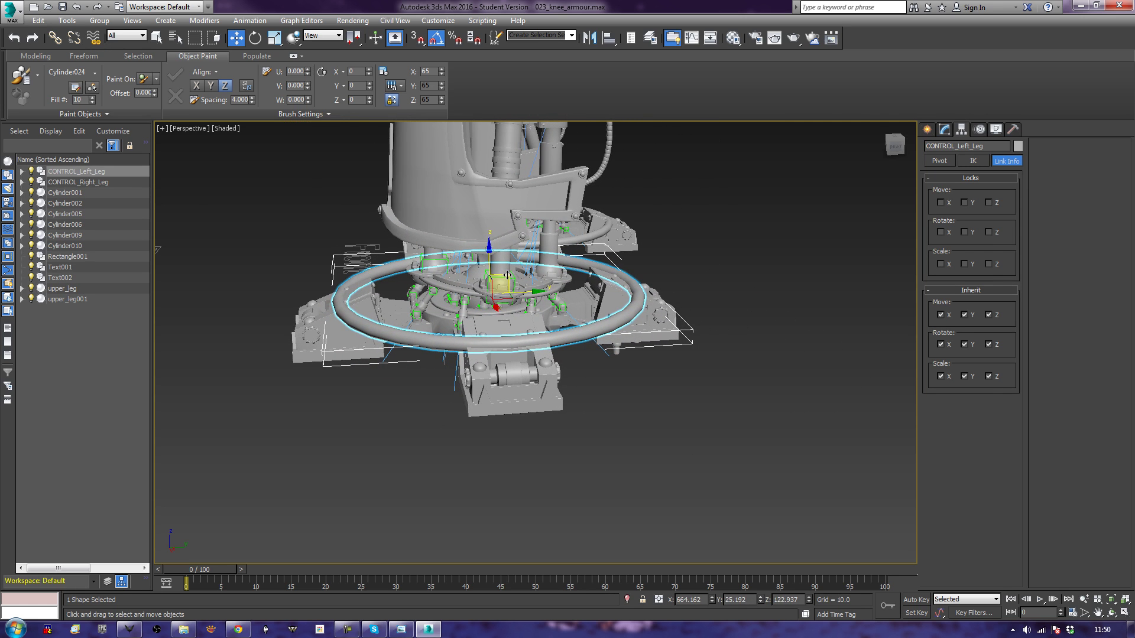
key("ctrl+z")
middle_click_drag(482, 349, 527, 375)
scroll(482, 354, "down", 4)
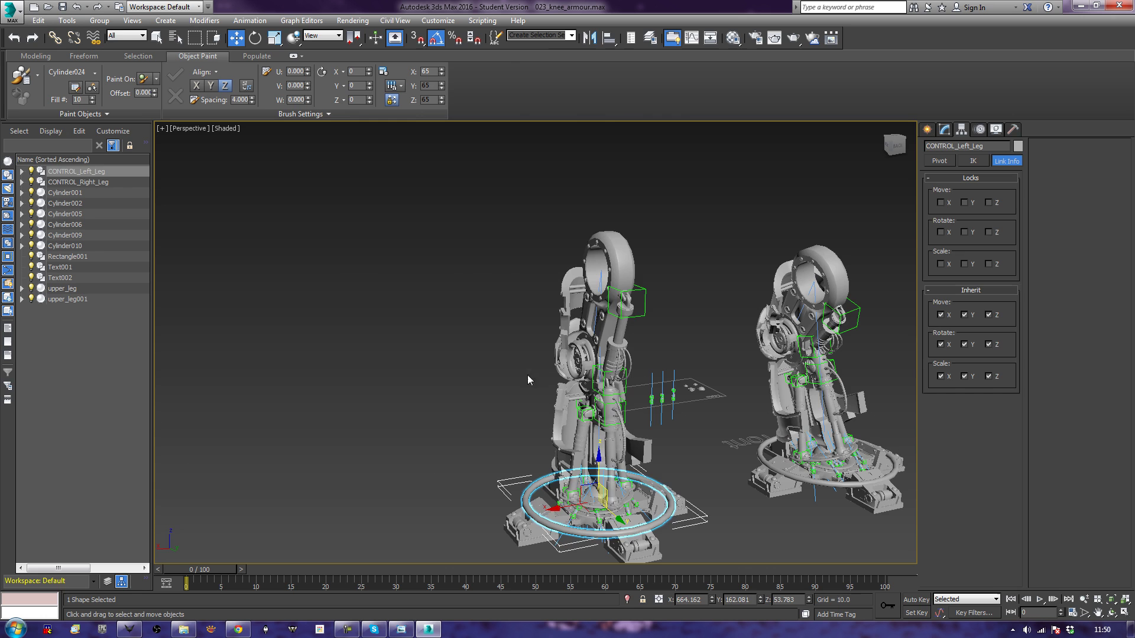
- Move upper_leg001 inward and down to about X 567 and Z 534 to lean and bend the left leg
left_click(617, 253)
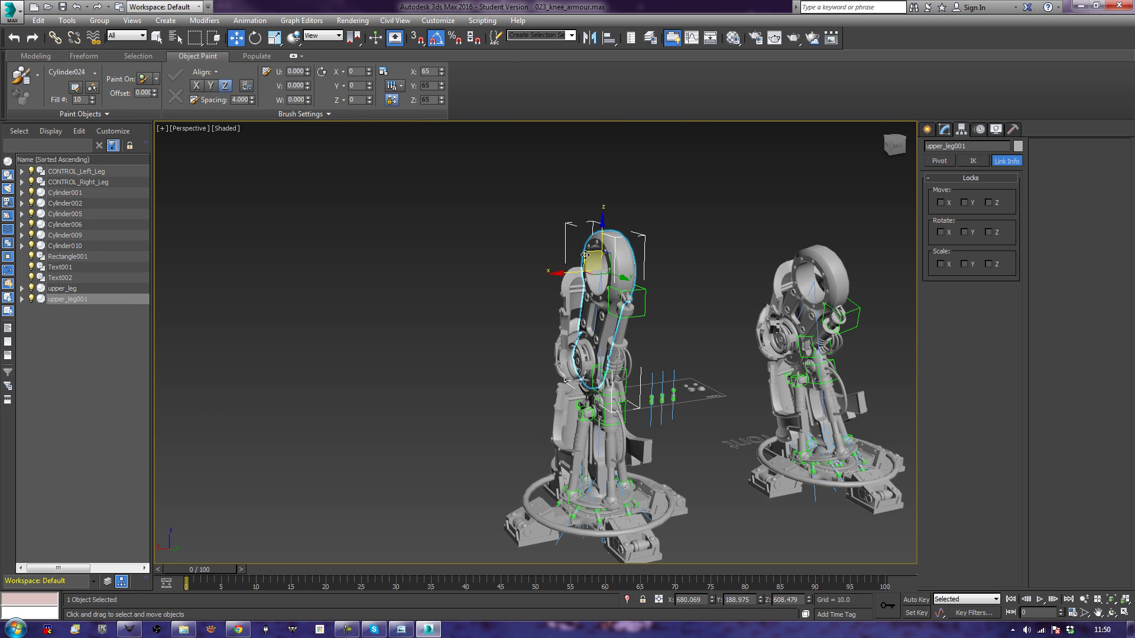
left_click_drag(585, 255, 625, 278)
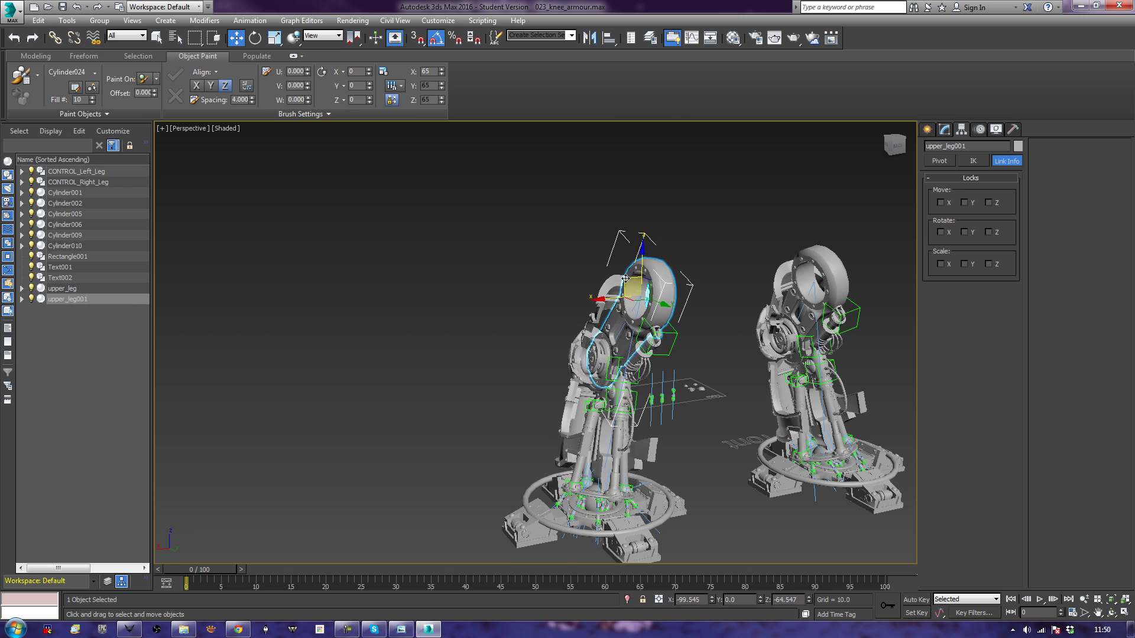
middle_click_drag(434, 327, 616, 318, "alt")
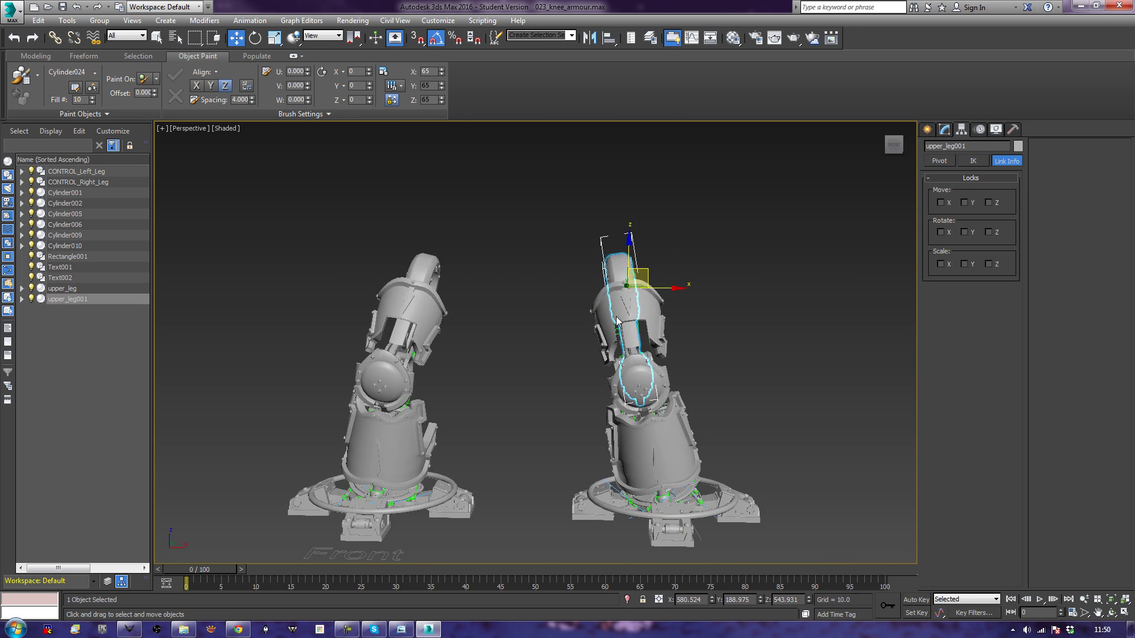
scroll(628, 323, "down", 3)
middle_click_drag(657, 412, 664, 395, "alt")
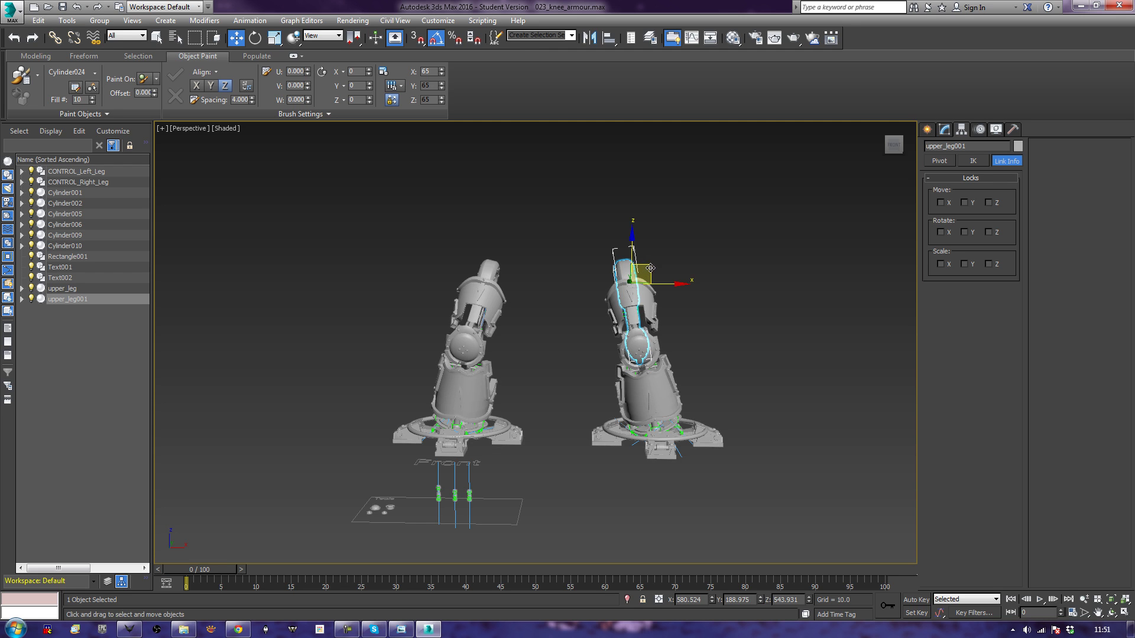
left_click_drag(650, 268, 646, 271)
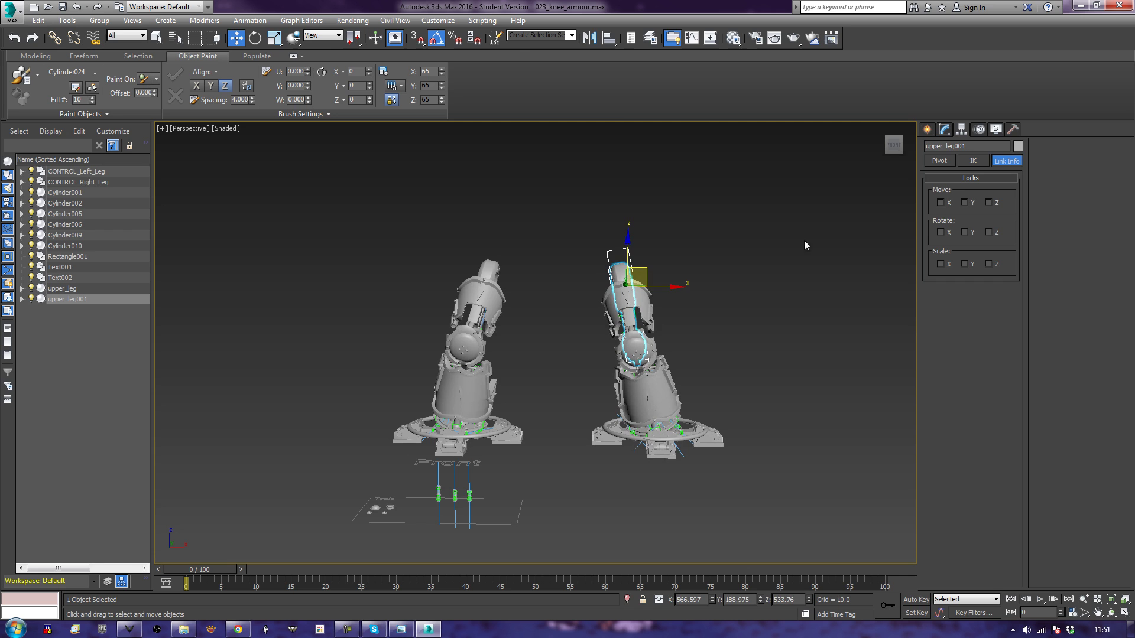
- Move the entire left leg with its control circle about 76 units along X towards the right leg
left_click_drag(573, 474, 572, 478)
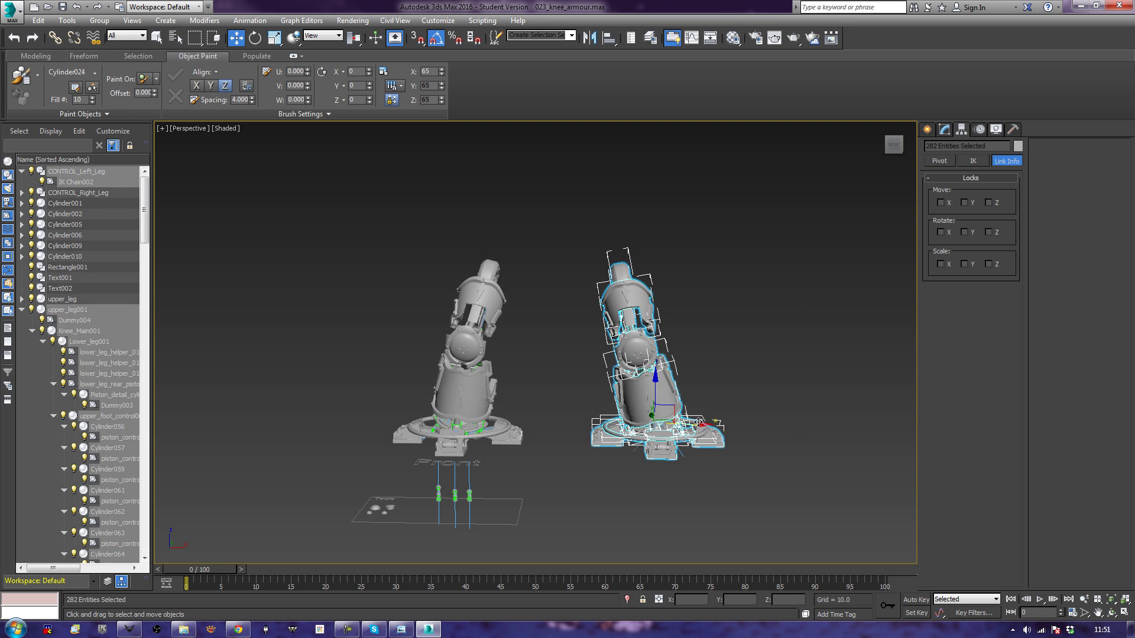
left_click_drag(698, 426, 675, 427)
left_click(734, 327)
- Nudge upper_leg001 about 14 units outward along X to adjust the left leg's lean
left_click(597, 272)
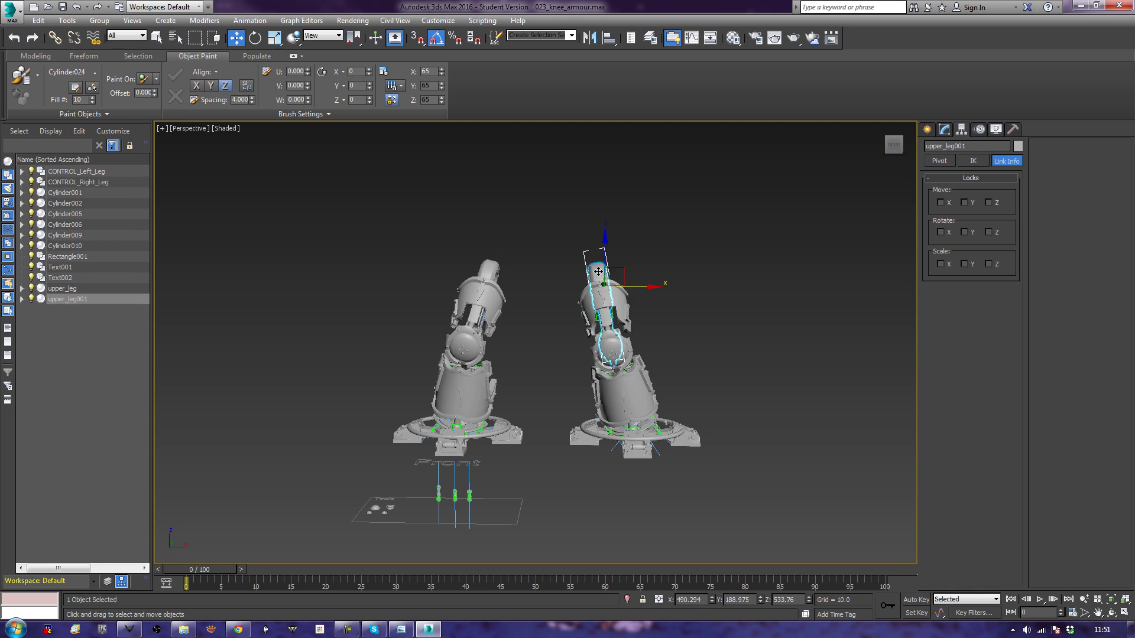
left_click_drag(645, 289, 649, 290)
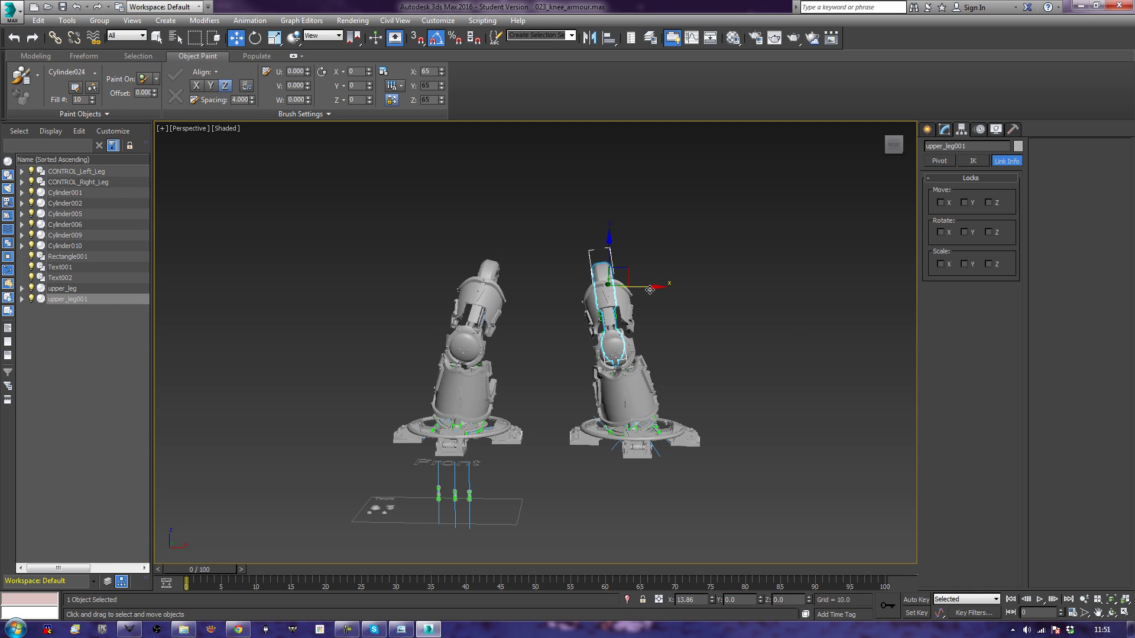
left_click(667, 217)
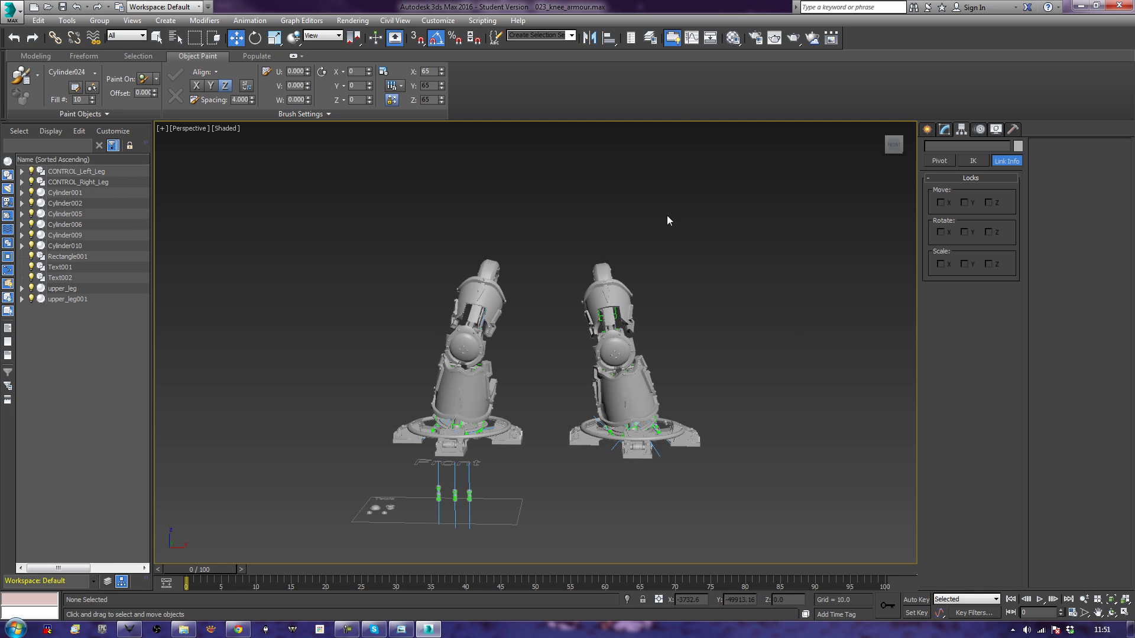
- Turn off Renderable in the object properties of both CONTROL_Left_Leg and CONTROL_Right_Leg circles
key("z")
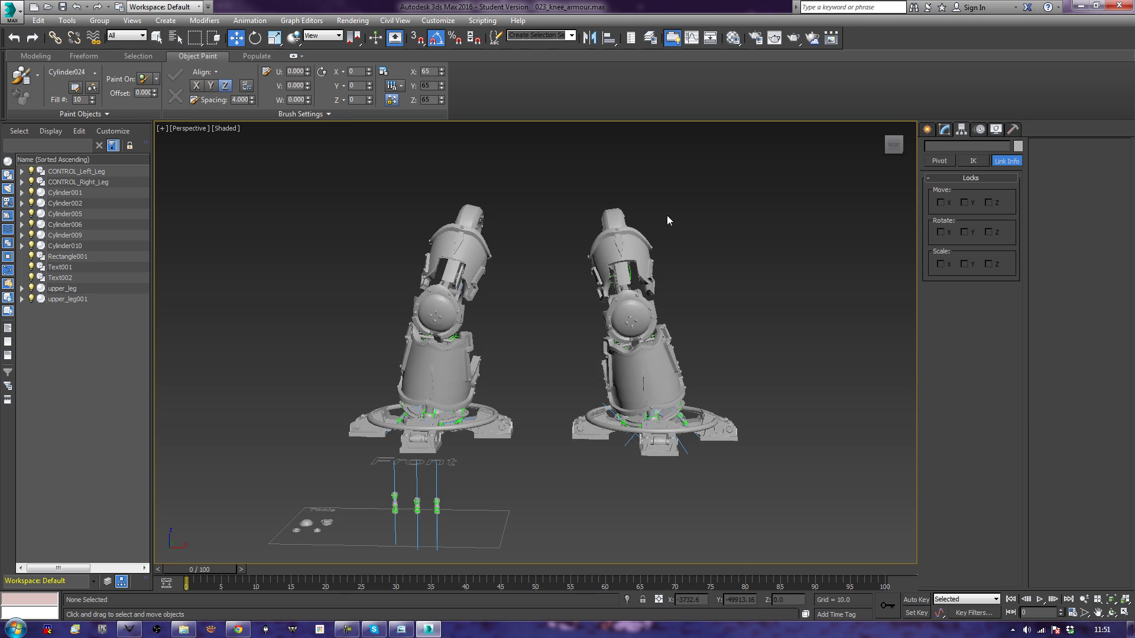
scroll(666, 215, "down", 3)
mouse_move(666, 215)
middle_mouse_down("alt")
mouse_move(549, 201)
mouse_move(507, 219)
mouse_move(584, 232)
mouse_move(517, 206)
mouse_move(544, 230)
mouse_move(666, 233)
middle_mouse_up("alt")
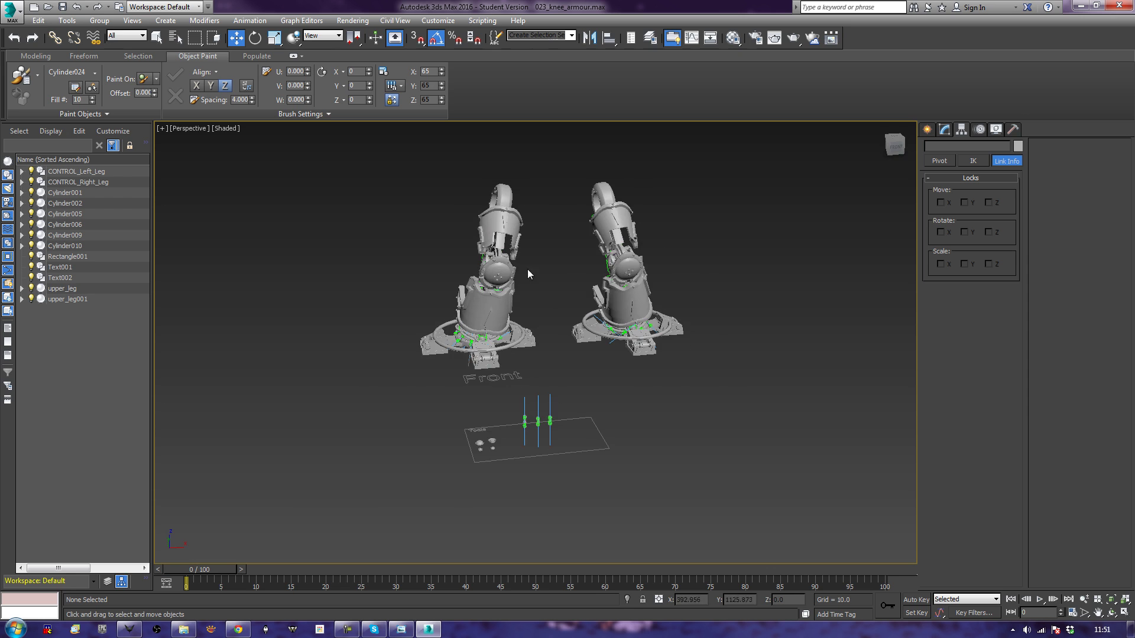
middle_click_drag(527, 269, 644, 339)
scroll(645, 338, "up", 4)
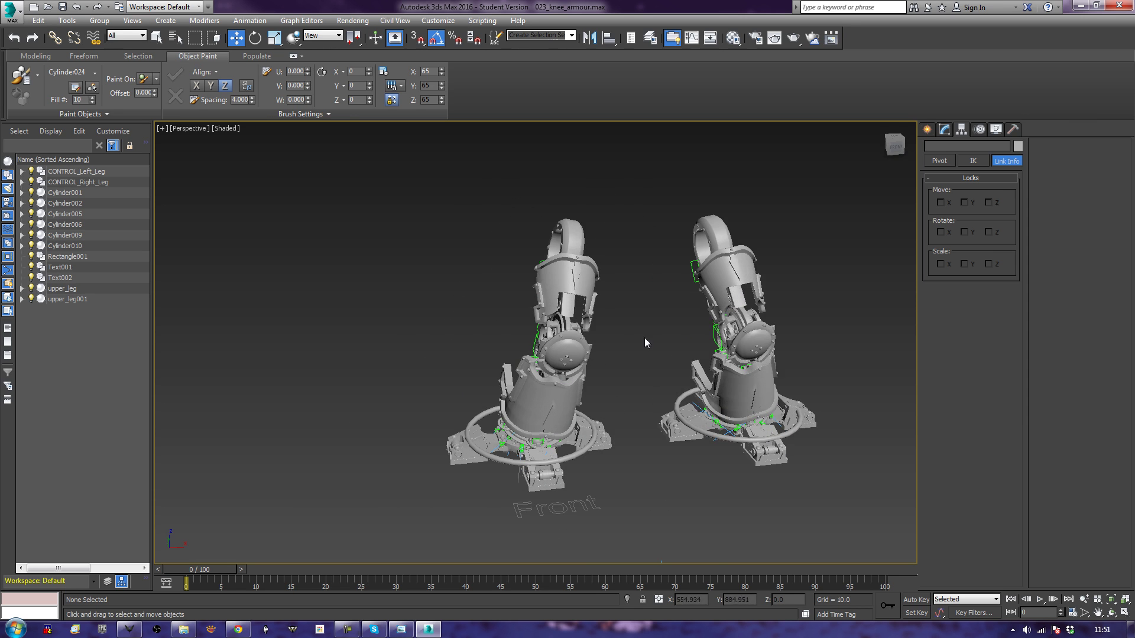
left_click(686, 408)
left_click(509, 466, "ctrl")
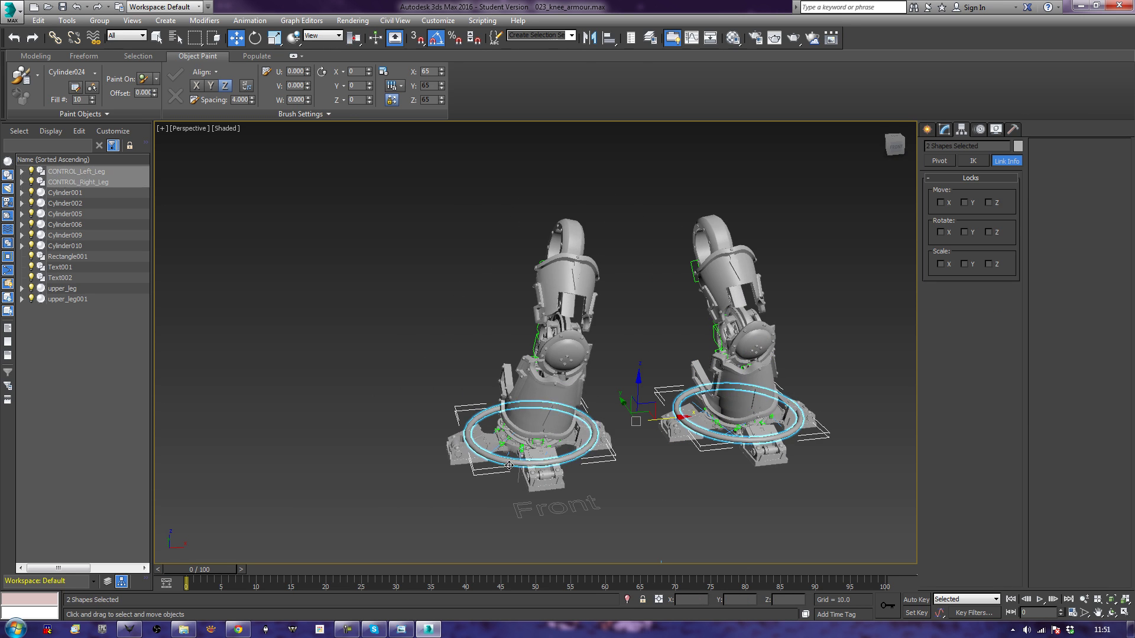
right_click(509, 465)
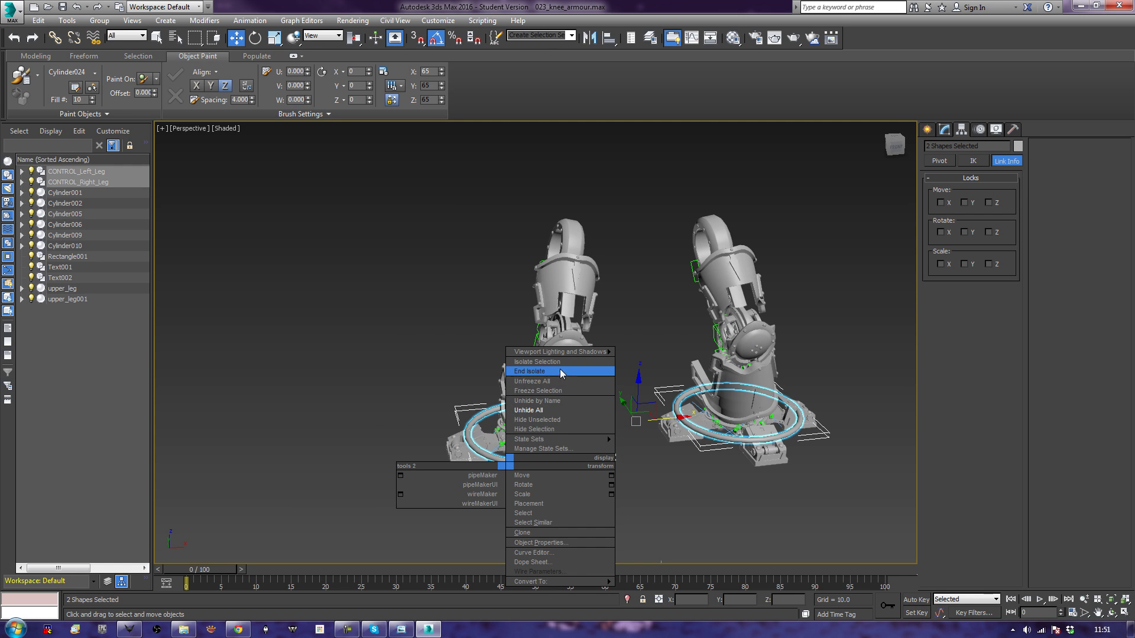
left_click(535, 542)
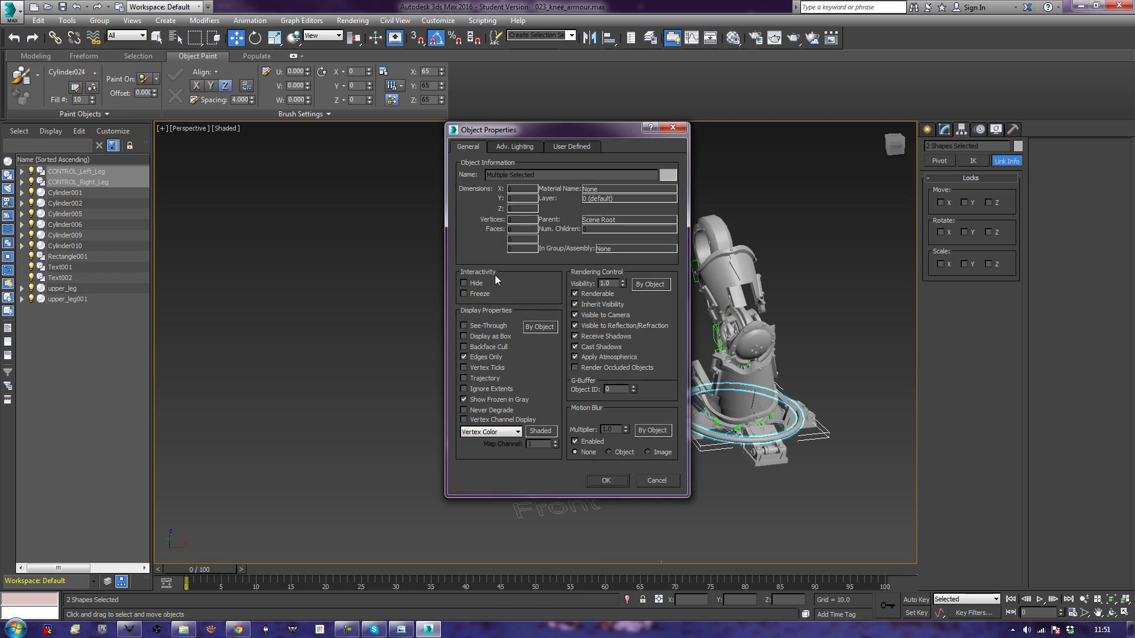
left_click(608, 294)
left_click(607, 480)
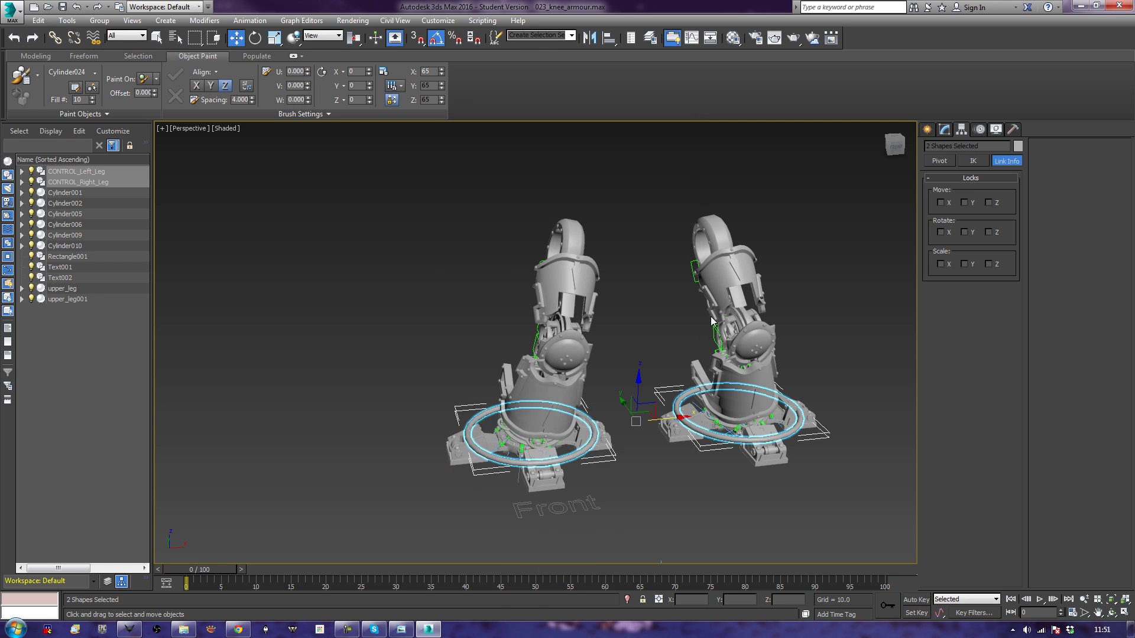
left_click(768, 196)
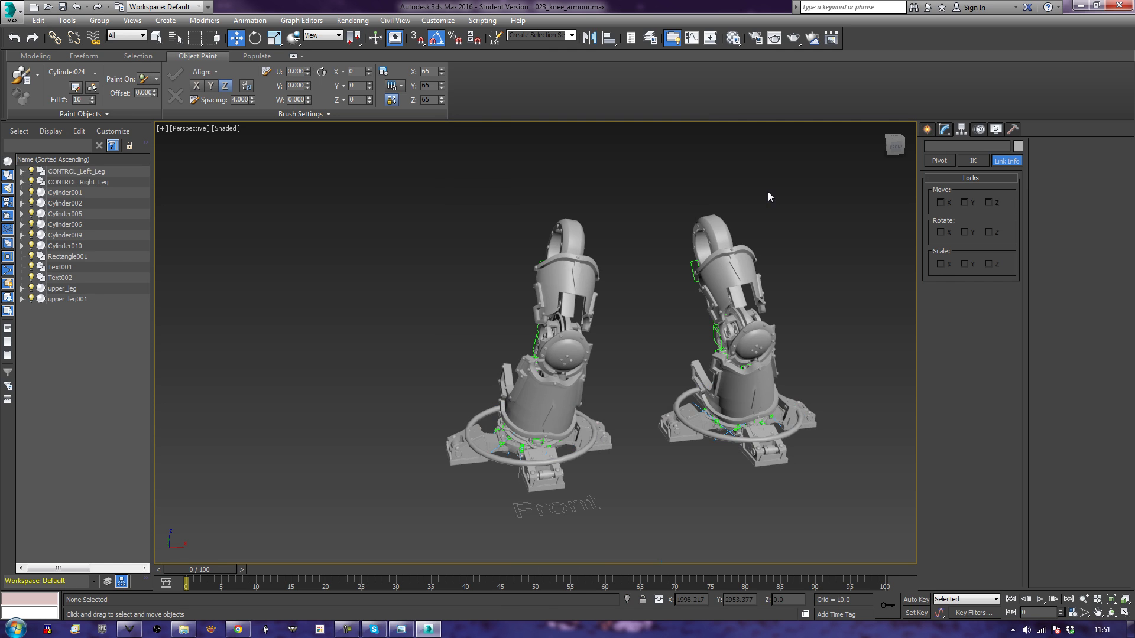
- Set the object colour of the CONTROL_Left_Leg circle to dark blue
left_click(724, 438)
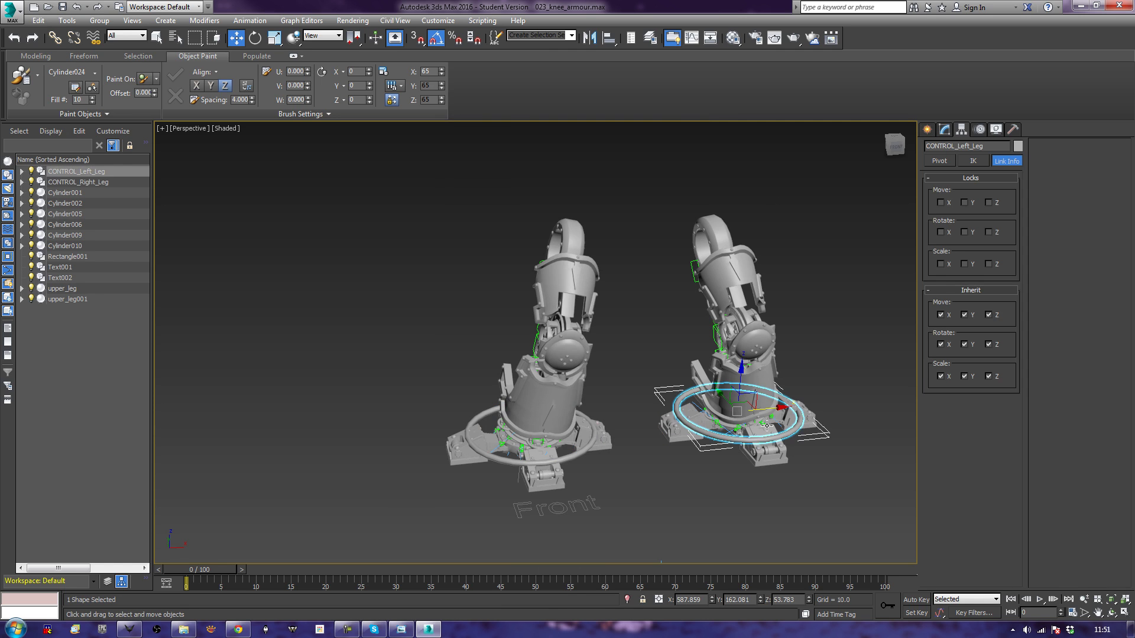
left_click(945, 130)
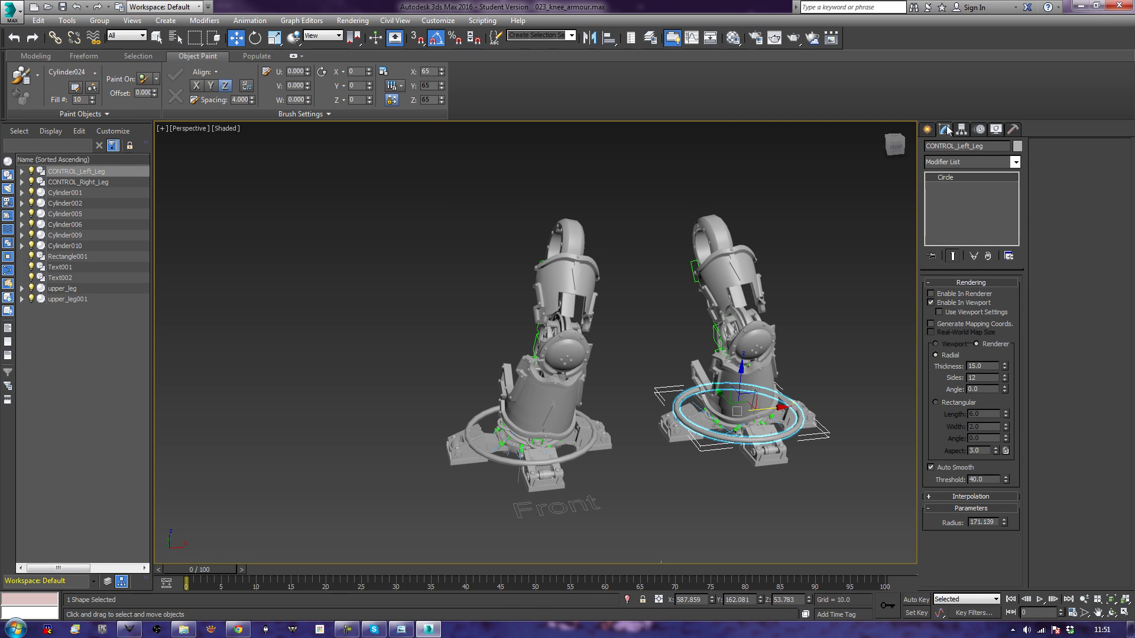
left_click(1017, 145)
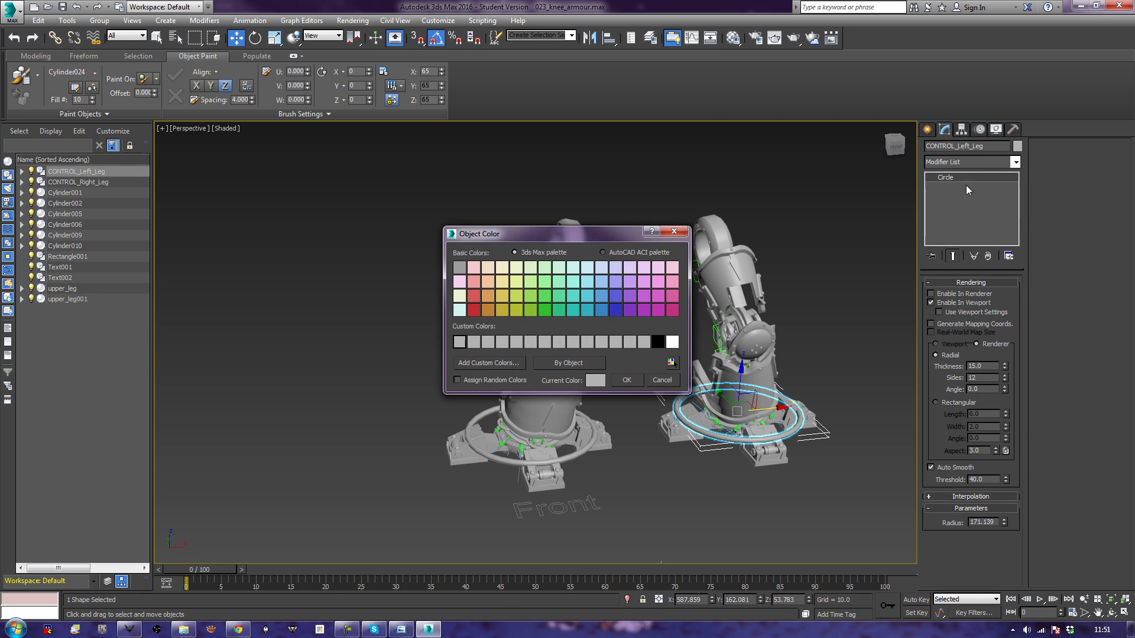
left_click(615, 308)
left_click(625, 380)
left_click(611, 465)
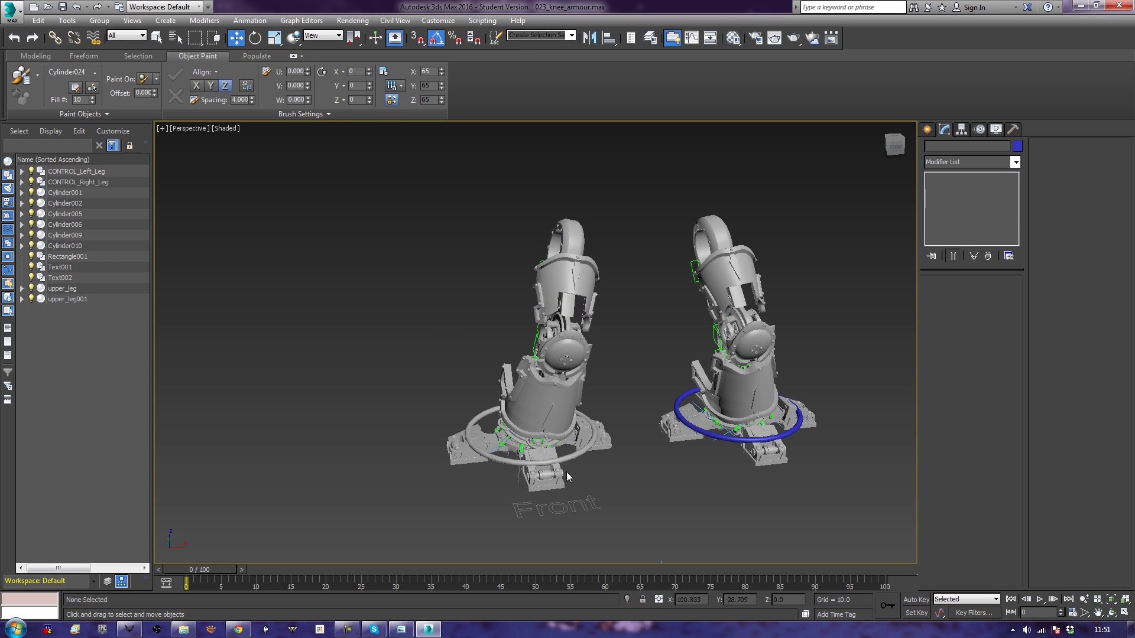
- Give the CONTROL_Right_Leg circle the same dark blue object colour
left_click(515, 463)
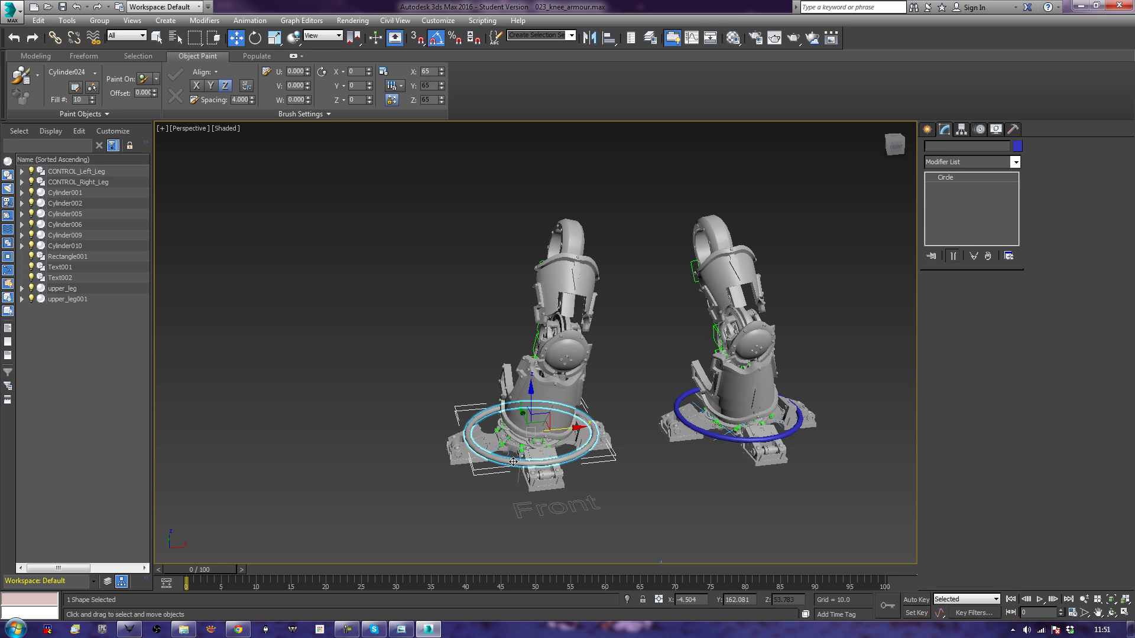
left_click(1017, 147)
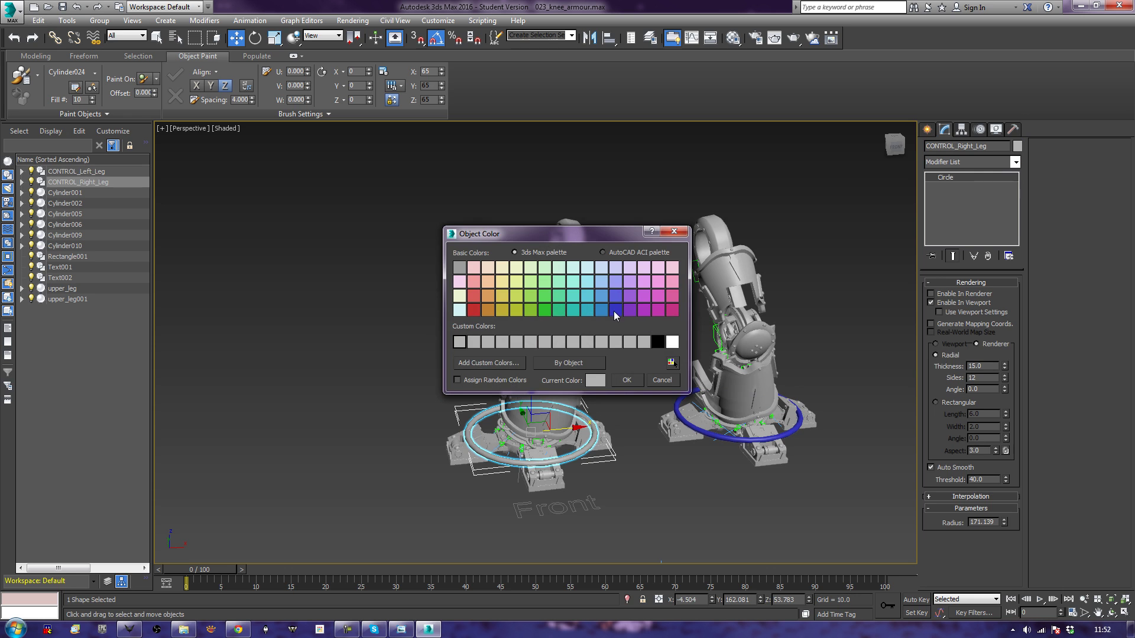
left_click(614, 310)
left_click(626, 380)
left_click(827, 254)
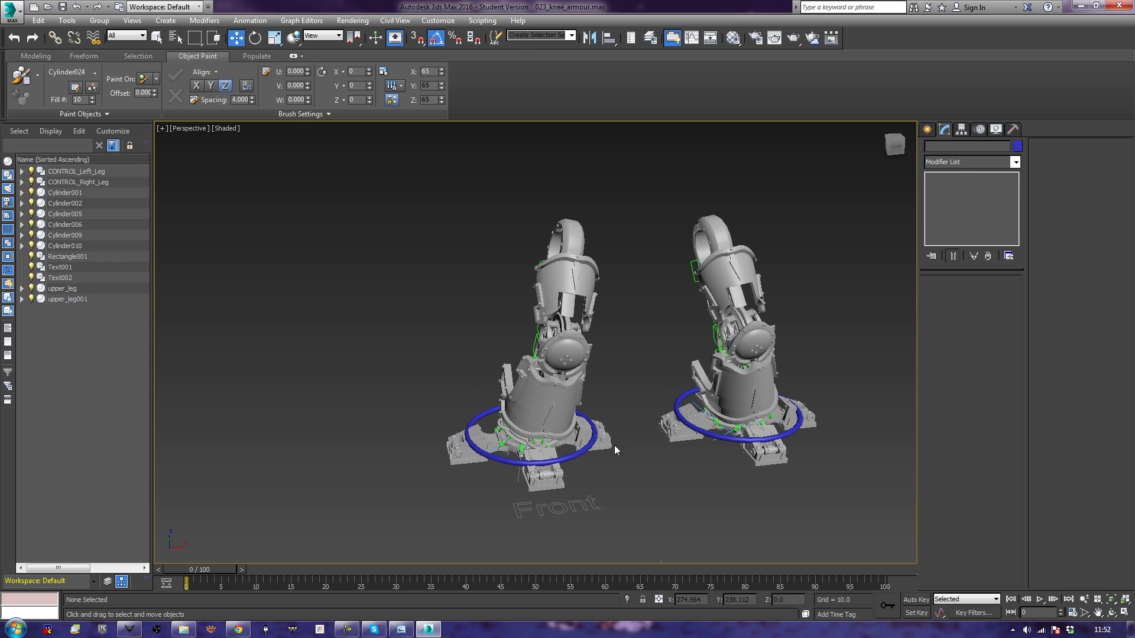
- Change the Front text in front of the right leg to read "Front RL"
left_click(576, 502)
middle_click_drag(577, 500, 539, 493)
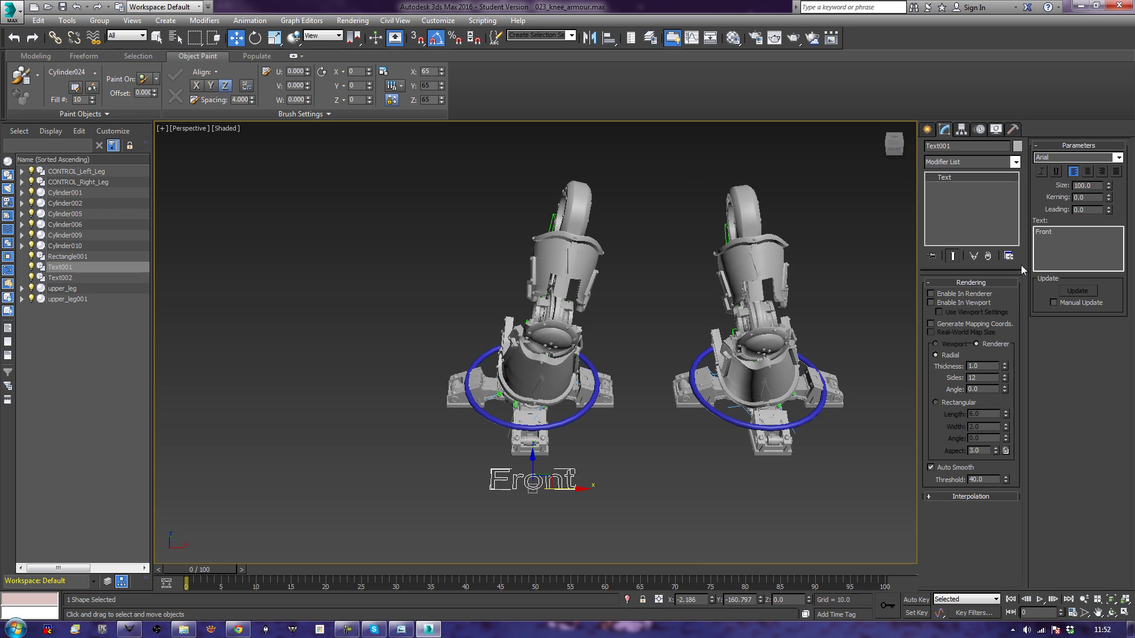
left_click(1074, 231)
type("RL")
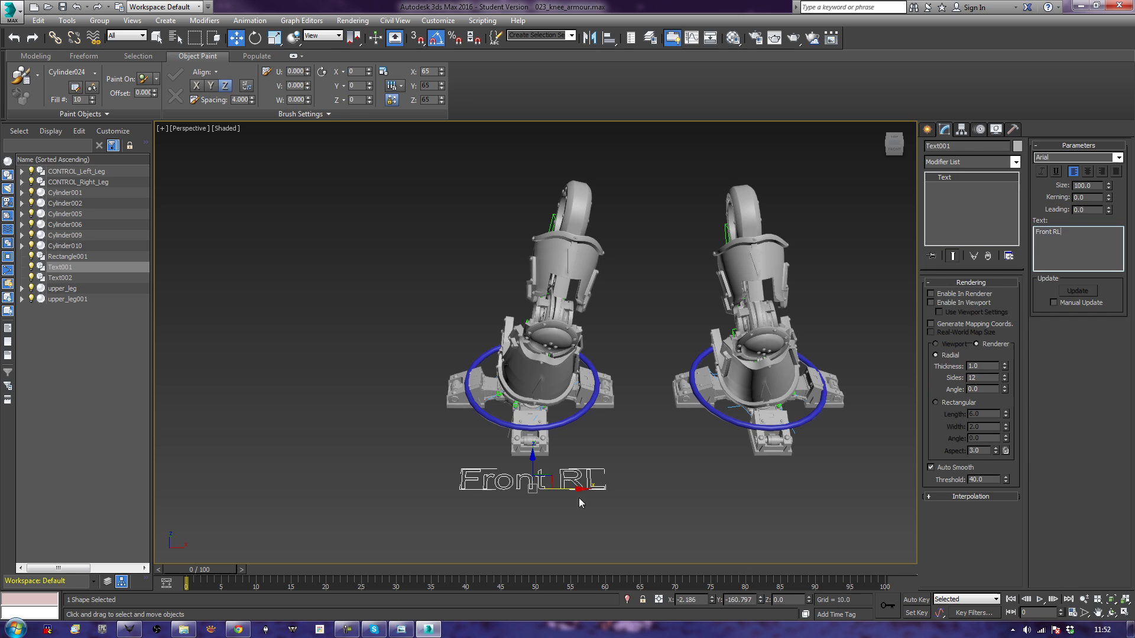
- Copy the Front RL text along X to in front of the left leg and change the copy to "Front LL"
left_click_drag(583, 489, 834, 489, "shift")
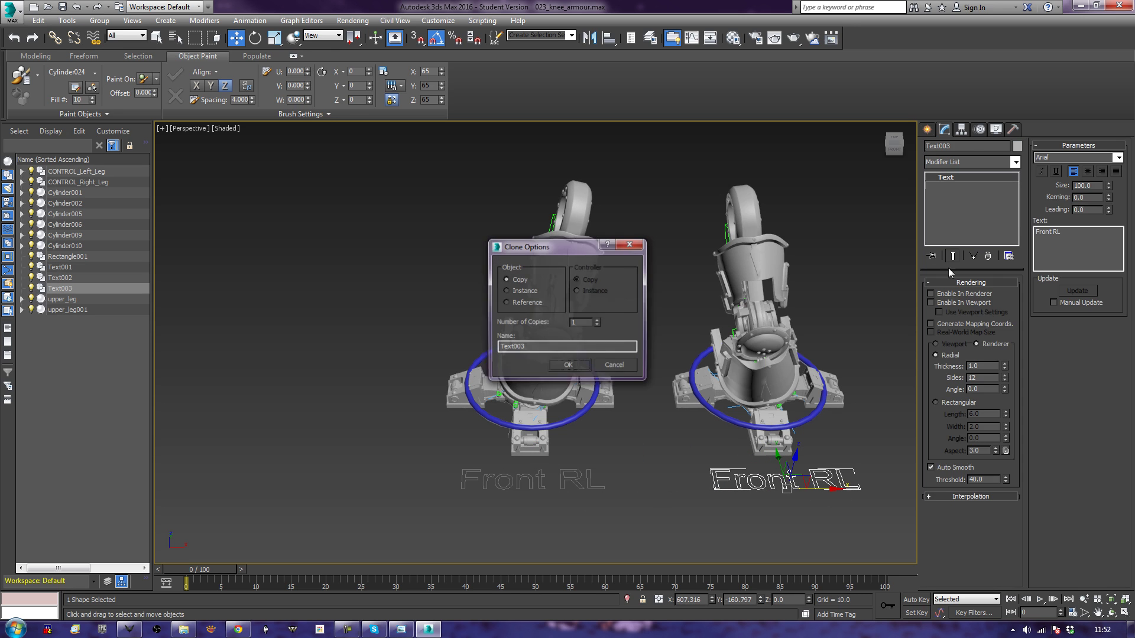
left_click(567, 366)
left_click(1071, 229)
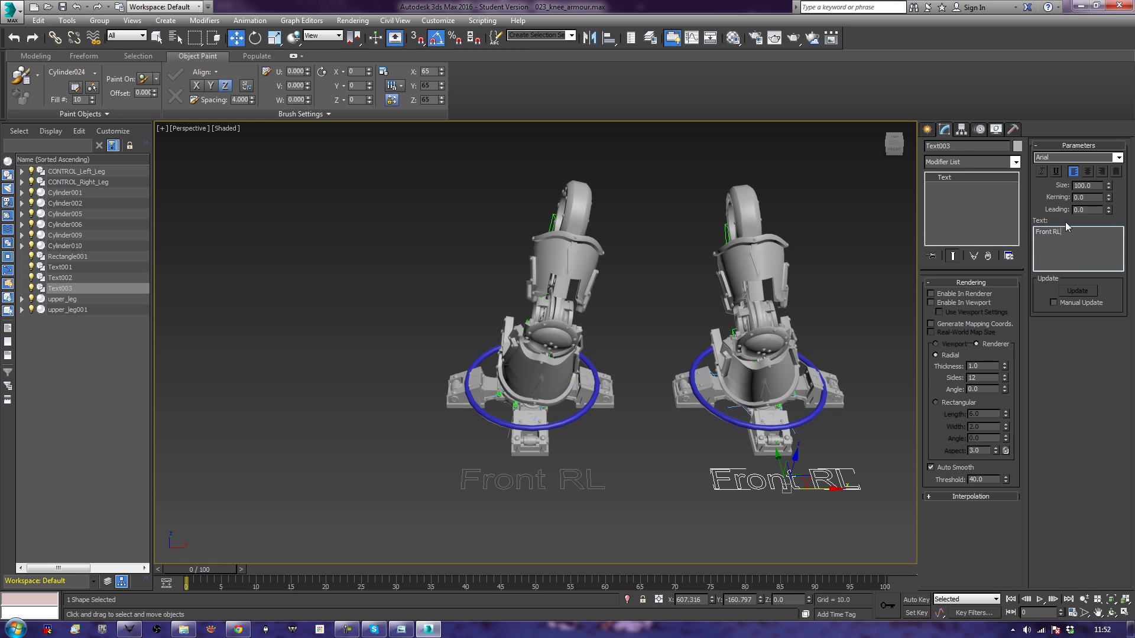
key("BackSpace")
key("BackSpace")
type("LL")
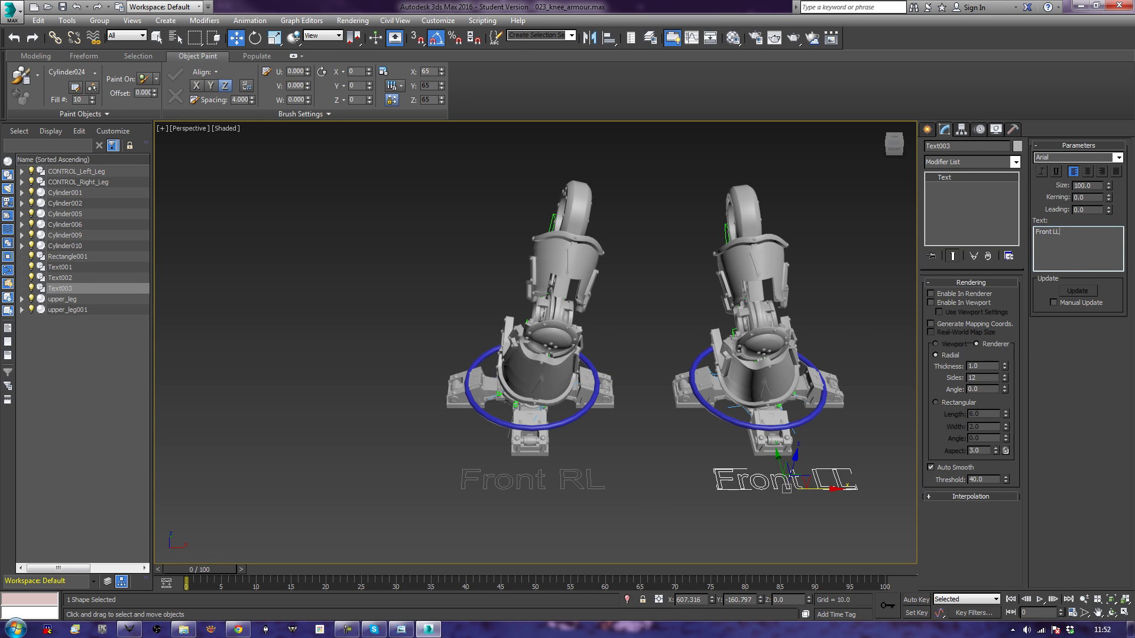
left_click(862, 324)
- Test-move upper_leg and upper_leg001 together along Y to check how both legs flex
scroll(862, 325, "down", 2)
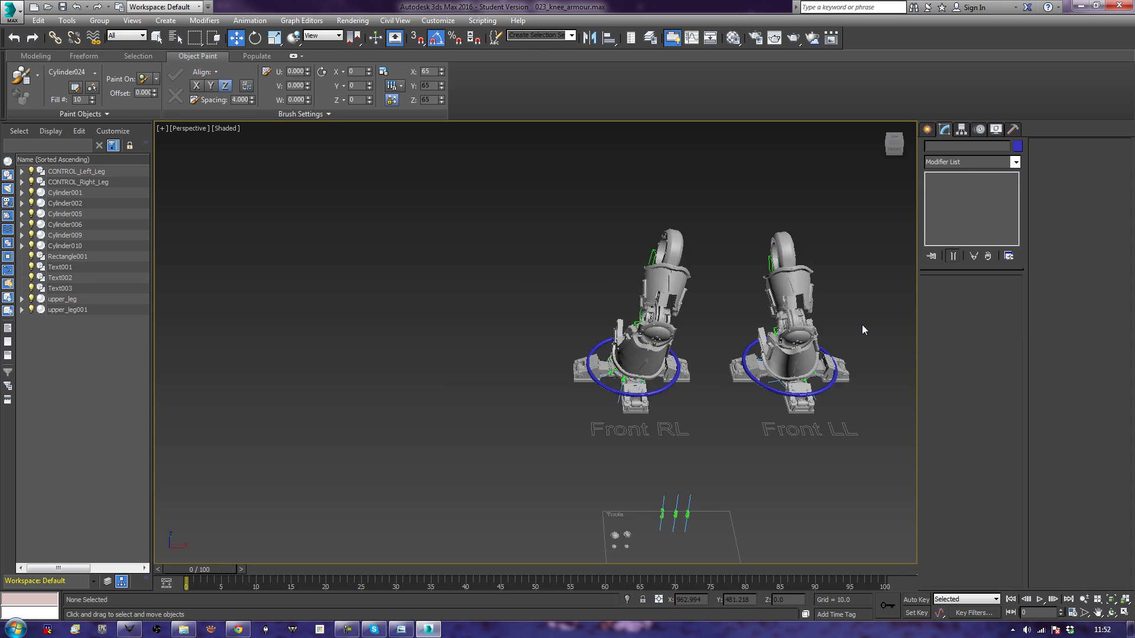
middle_click_drag(826, 420, 698, 423, "alt")
scroll(785, 420, "up", 3)
scroll(662, 407, "down", 3)
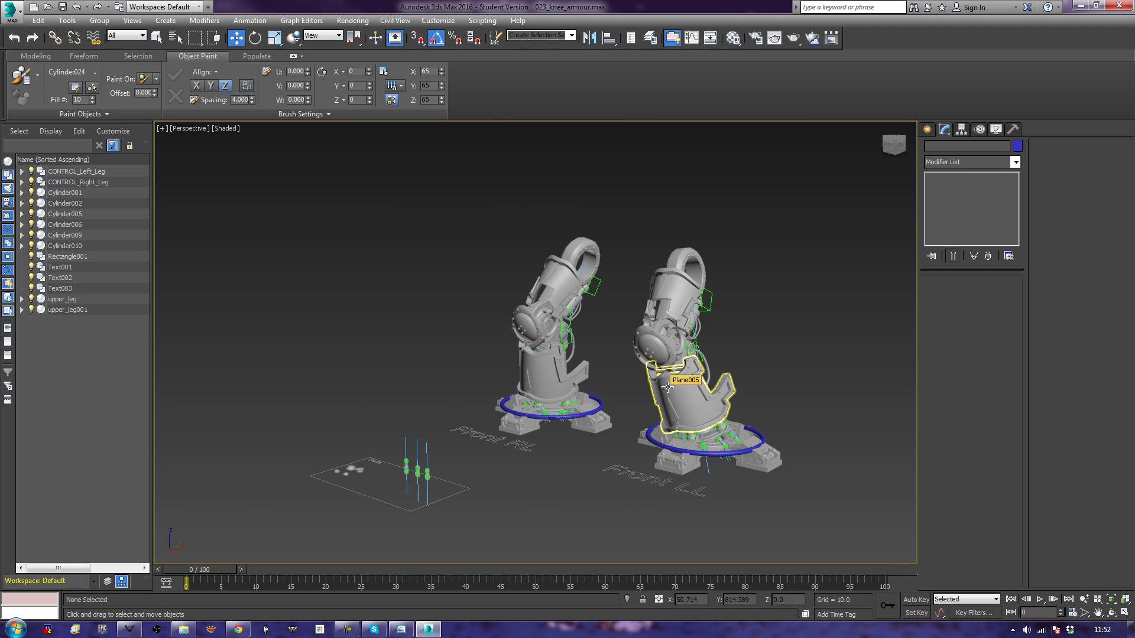
middle_click_drag(664, 394, 597, 393, "alt")
middle_click_drag(498, 299, 536, 317)
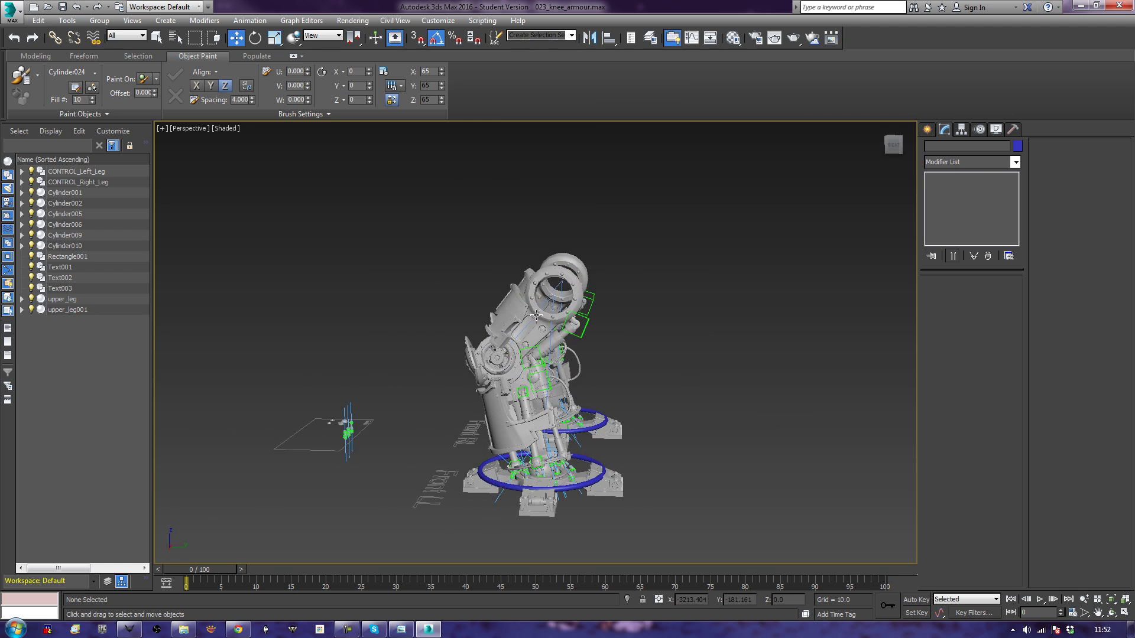
left_click(563, 269)
left_click(563, 272, "ctrl")
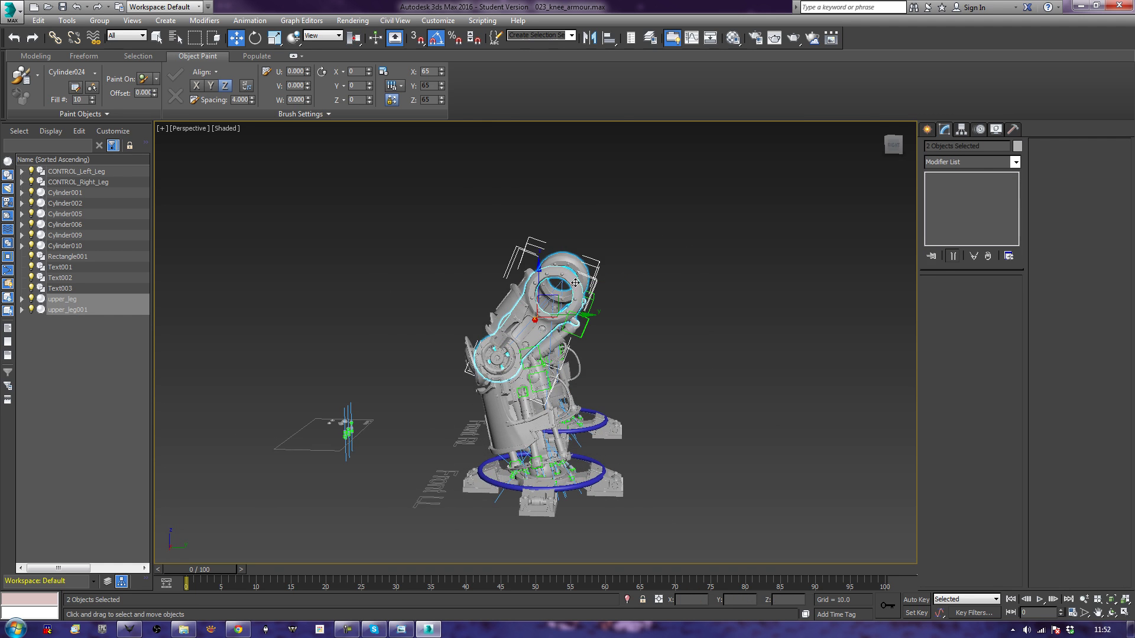
left_click_drag(589, 315, 590, 313)
left_click(346, 245)
middle_click_drag(356, 371, 425, 369, "alt")
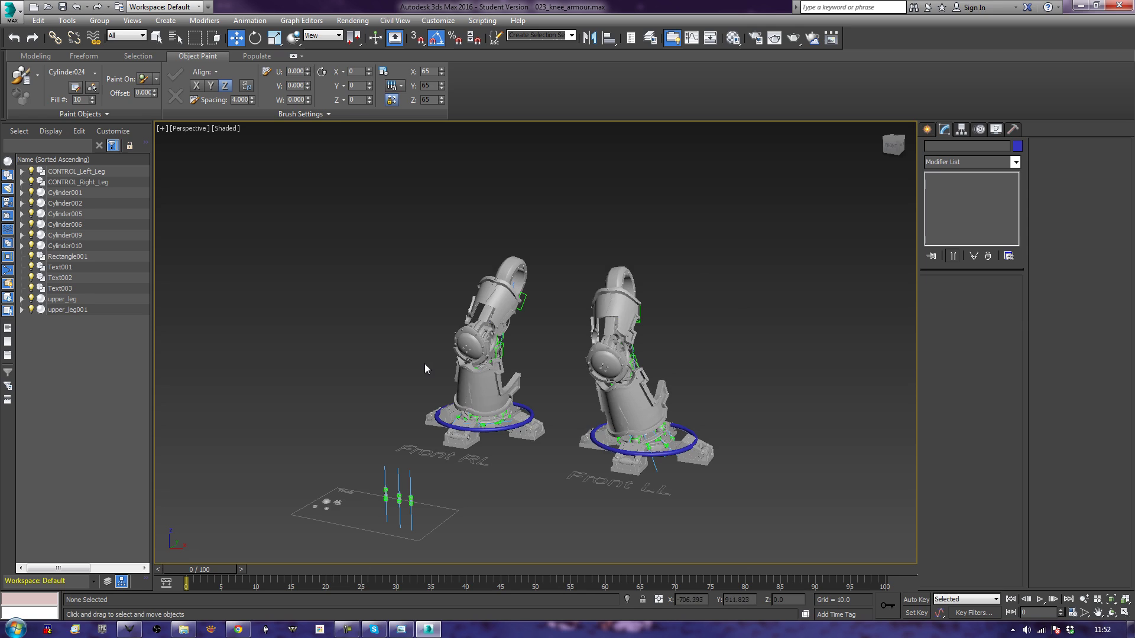